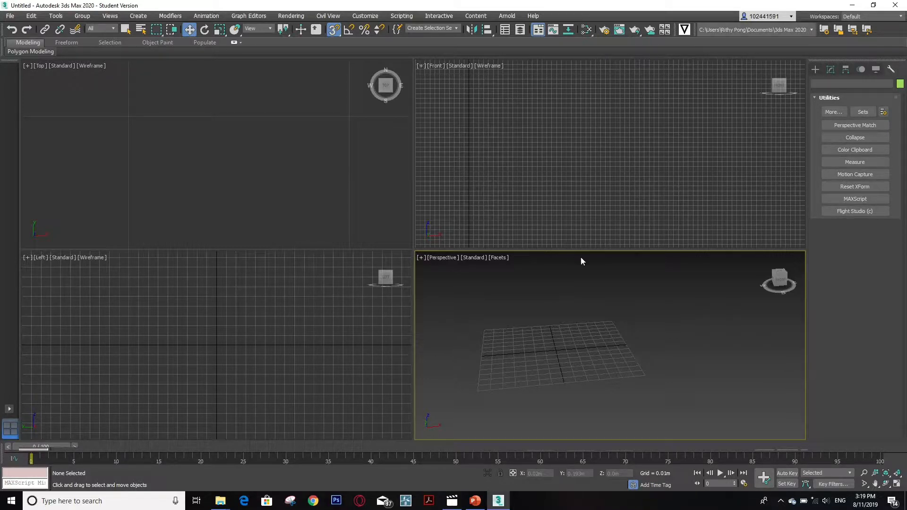
# Draw an open zigzag line with five corner points in the Top view, alternating low and high around the X axis
pyautogui.click(815, 70)
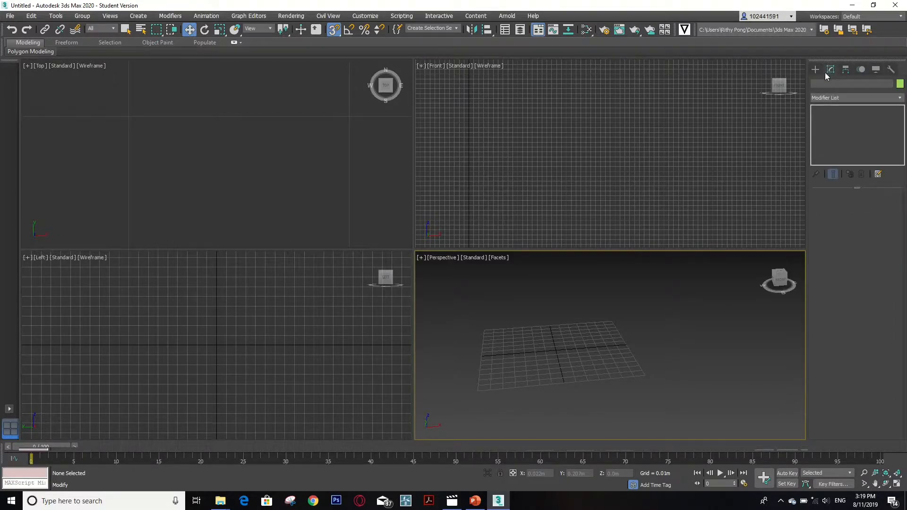
pyautogui.click(834, 134)
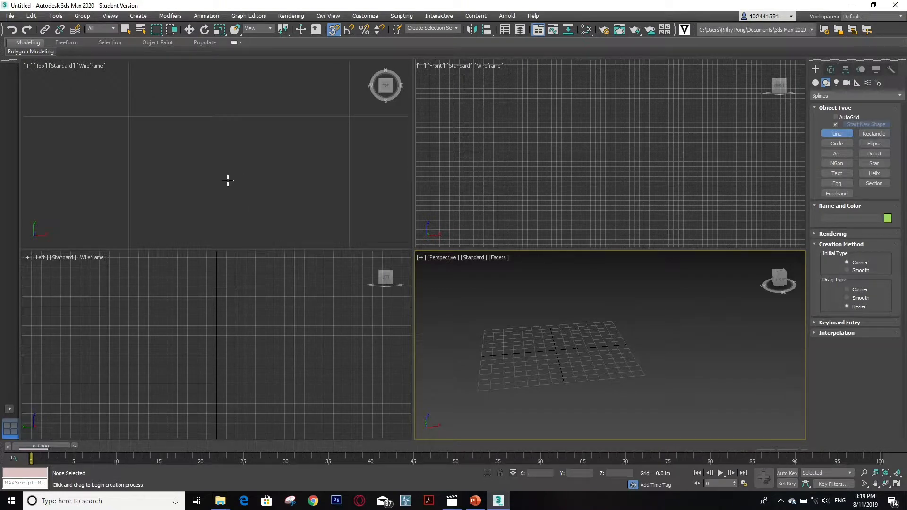
pyautogui.scroll(-5, 182, 164)
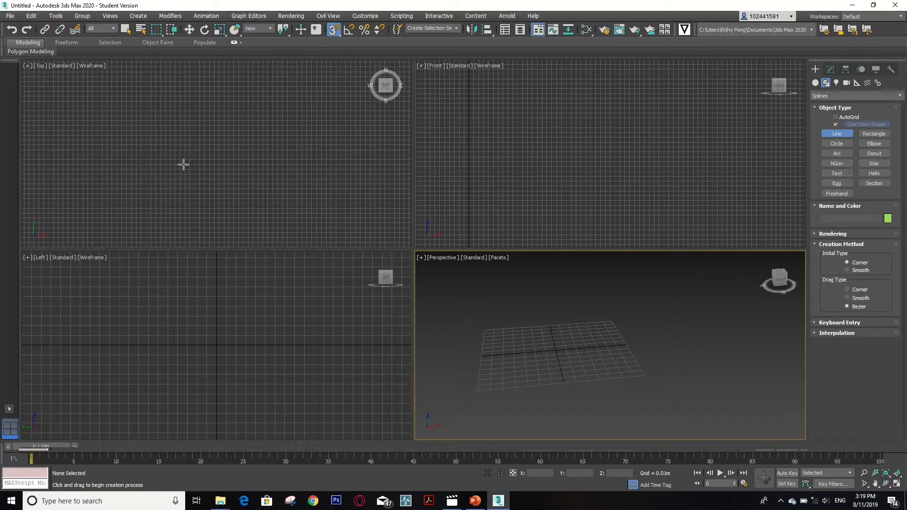
pyautogui.scroll(-2, 226, 153)
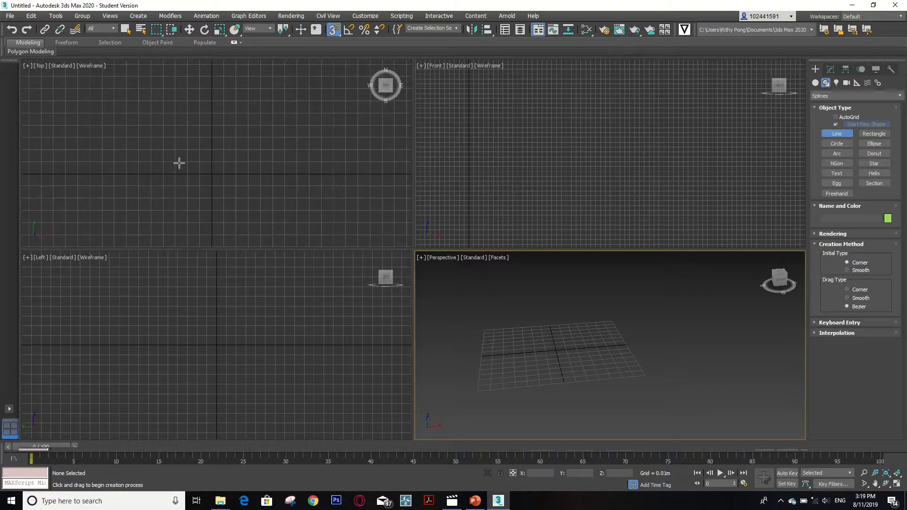
pyautogui.scroll(-2, 174, 165)
pyautogui.scroll(1, 158, 180)
pyautogui.click(145, 182)
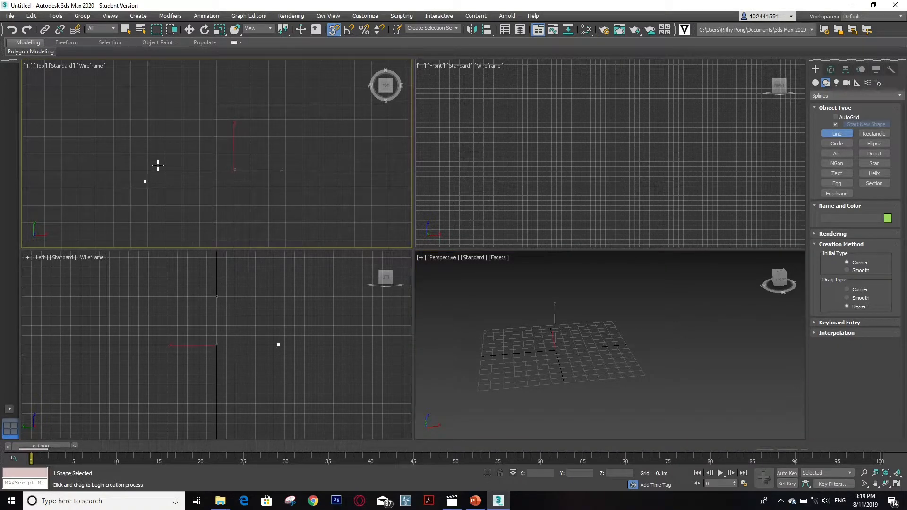
pyautogui.click(188, 158)
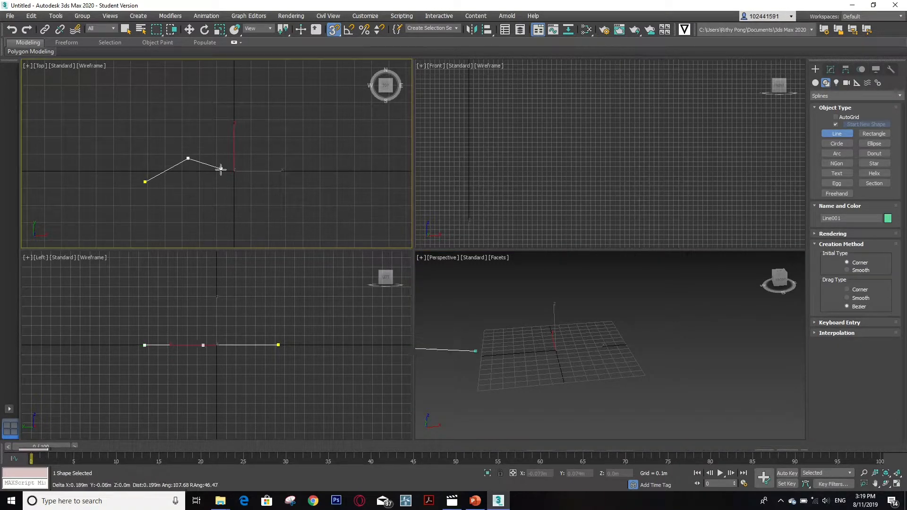
pyautogui.click(229, 180)
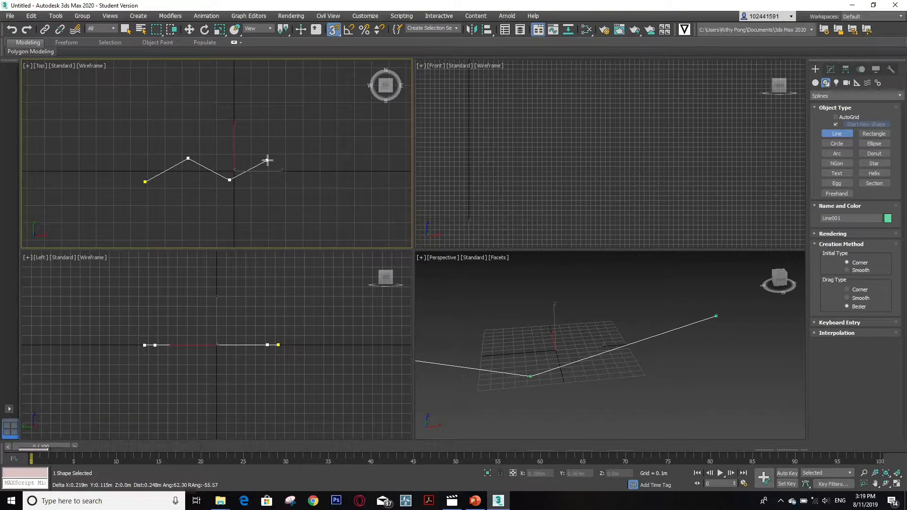
pyautogui.click(270, 161)
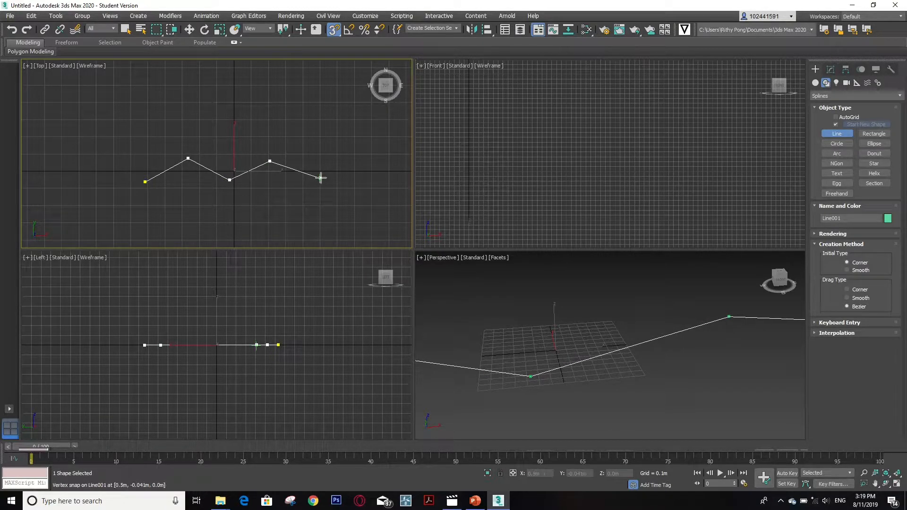
pyautogui.click(319, 178)
pyautogui.rightClick(319, 178)
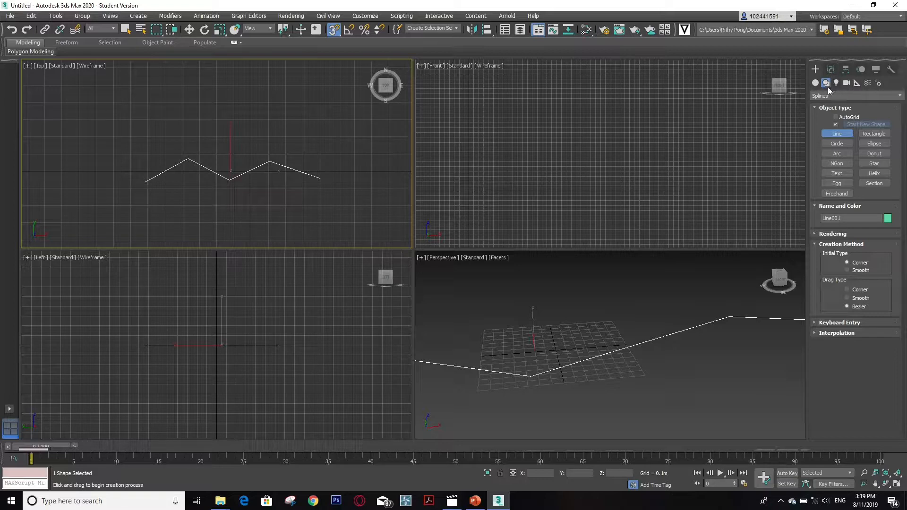
pyautogui.press('w')
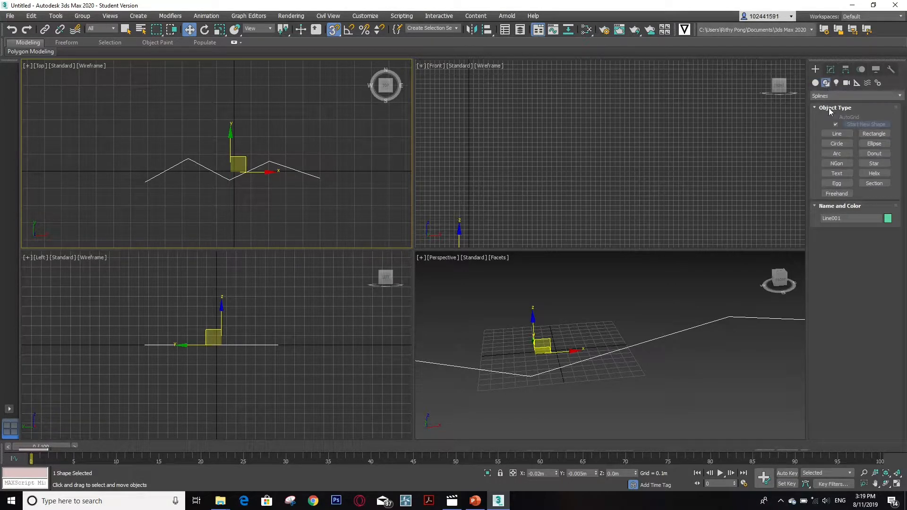
# Select all five vertices of the zigzag line and convert them to Smooth
pyautogui.click(830, 69)
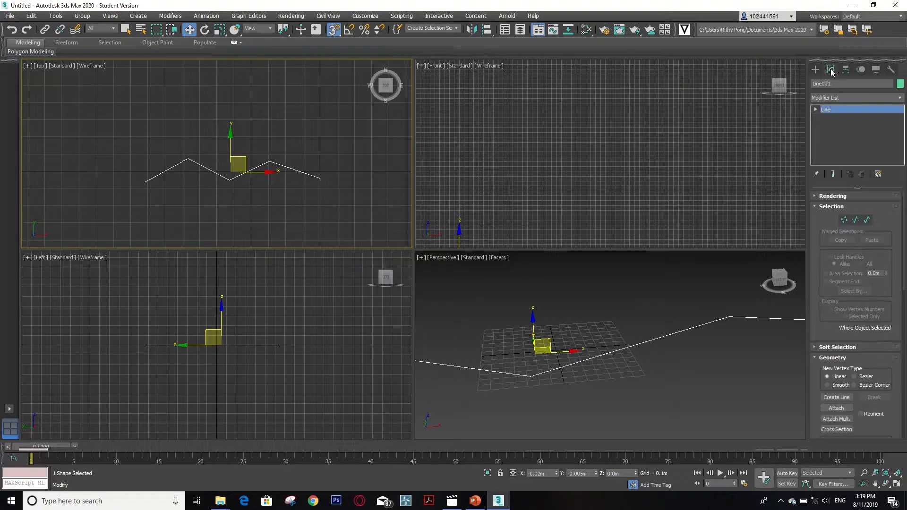
pyautogui.click(843, 219)
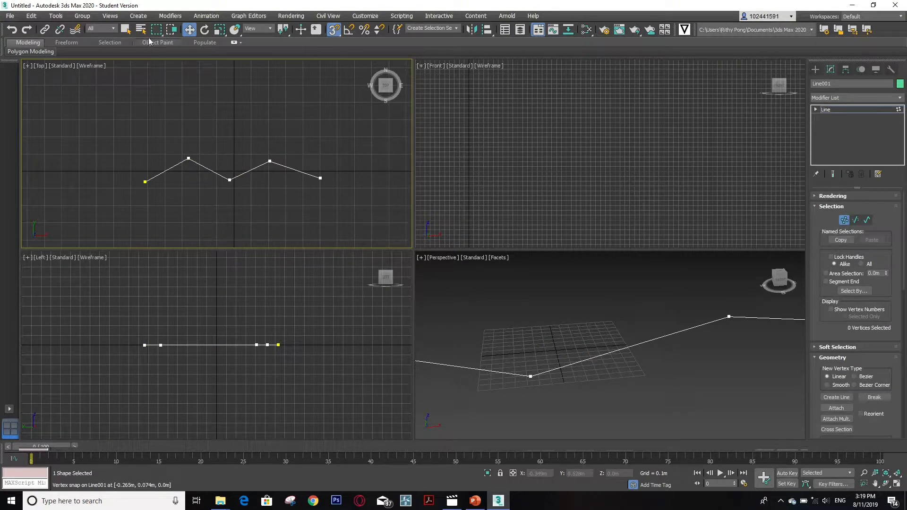
pyautogui.click(127, 34)
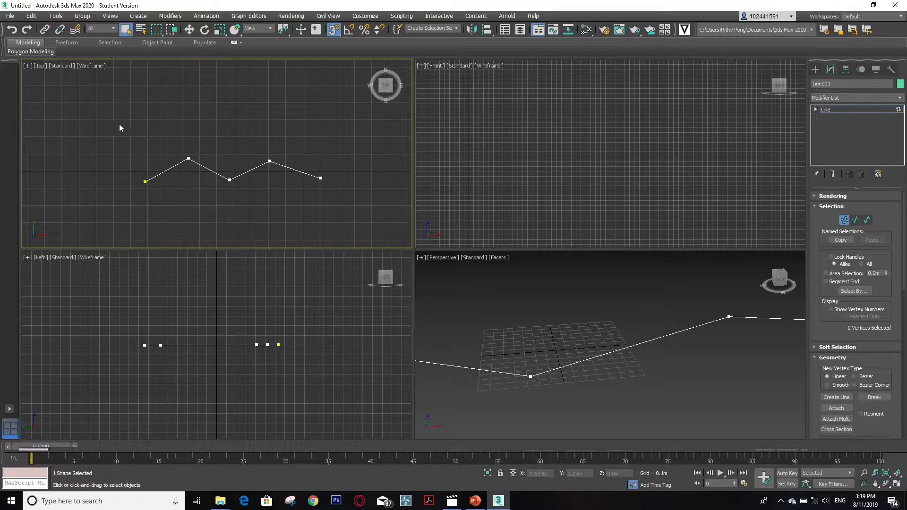
pyautogui.moveTo(119, 123); pyautogui.dragTo(336, 239)
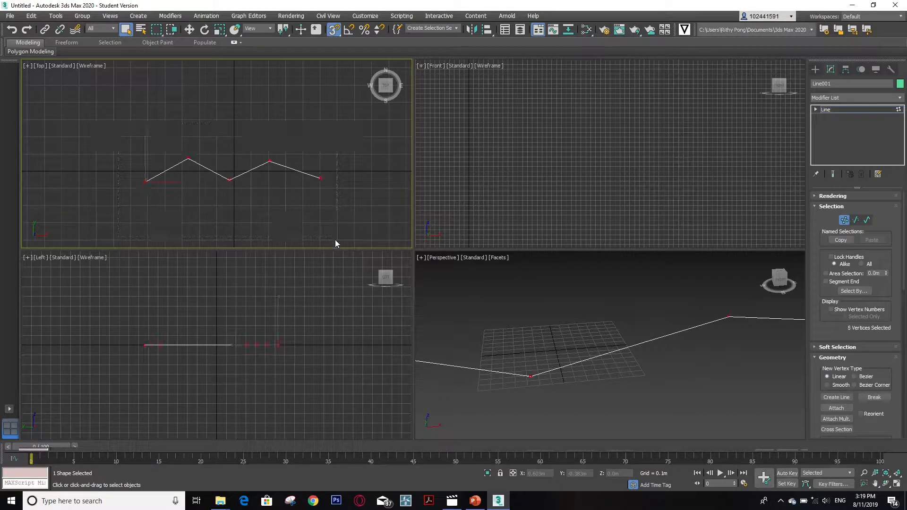
pyautogui.rightClick(253, 172)
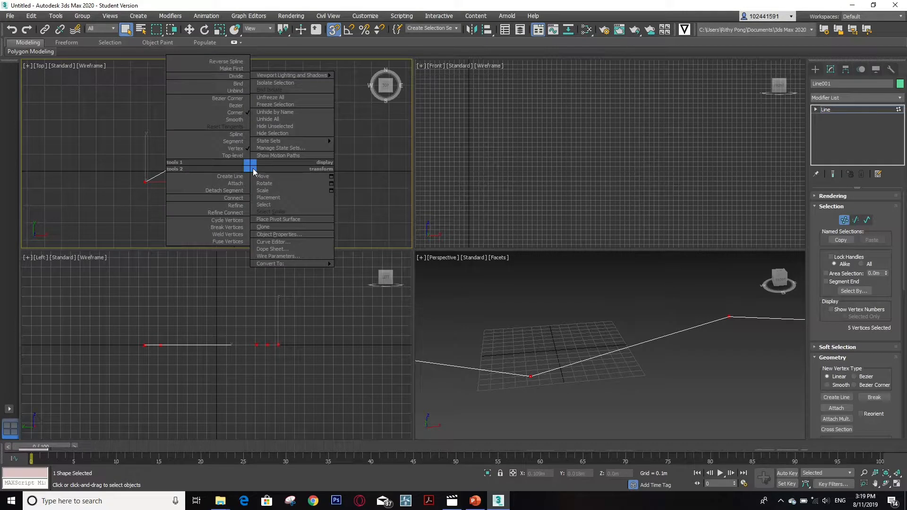
pyautogui.click(236, 120)
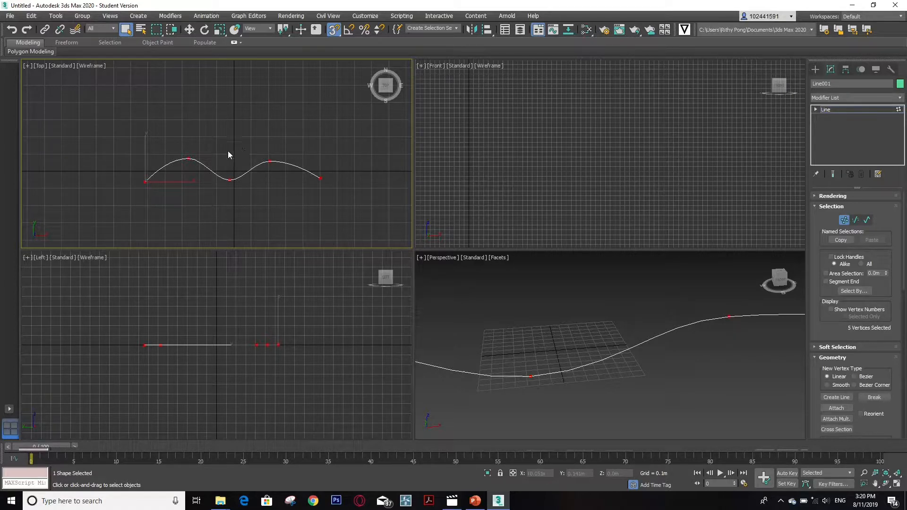
# Move the curve's second vertex down along Y in the Top view to flatten the first crest
pyautogui.scroll(2, 191, 157)
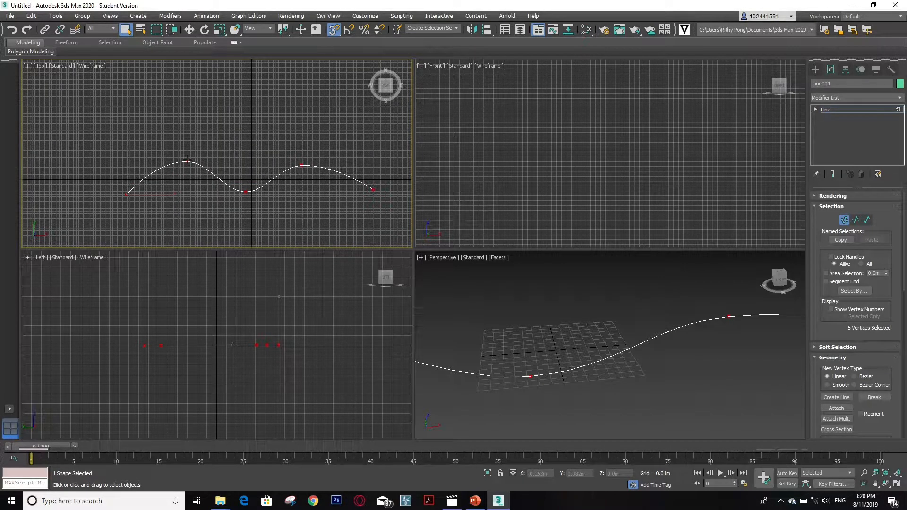
pyautogui.click(188, 161)
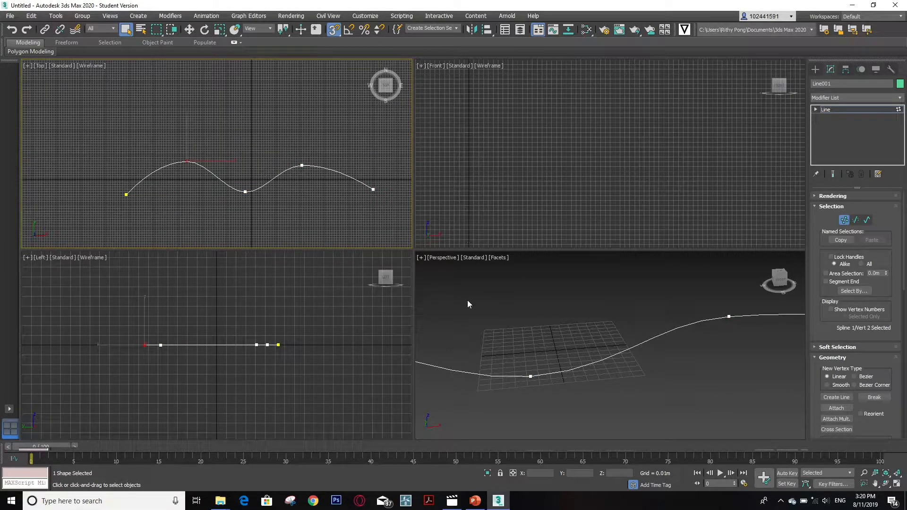
pyautogui.click(189, 29)
pyautogui.moveTo(187, 119); pyautogui.dragTo(188, 177)
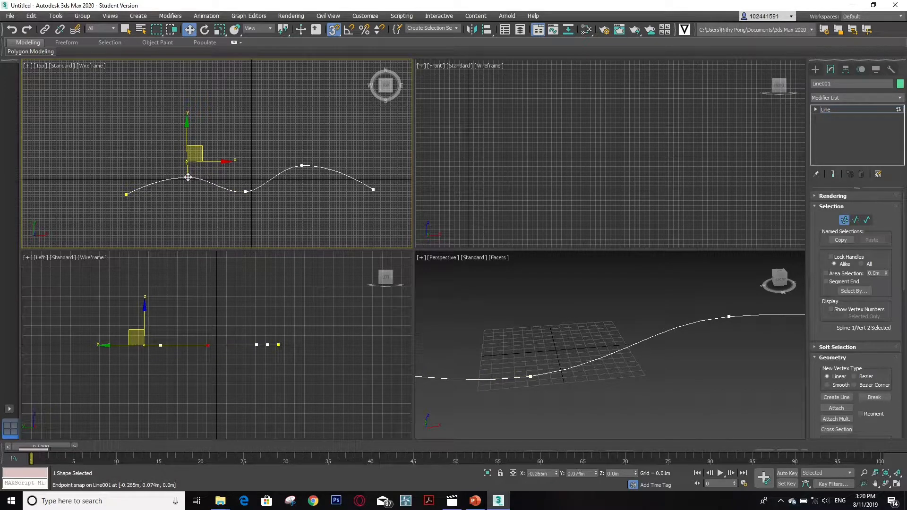
# Try to move the curve's fourth vertex down in the Top view to flatten the second crest
pyautogui.click(301, 166)
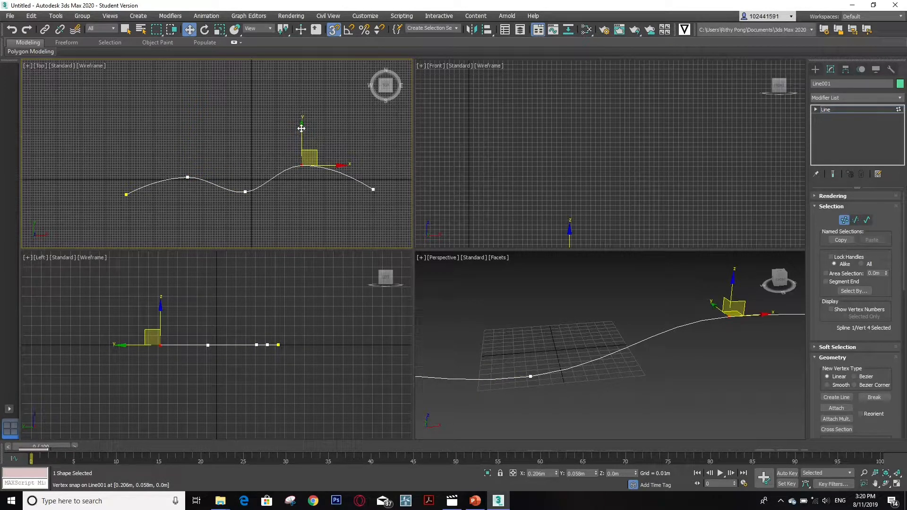
pyautogui.moveTo(301, 126); pyautogui.dragTo(301, 166)
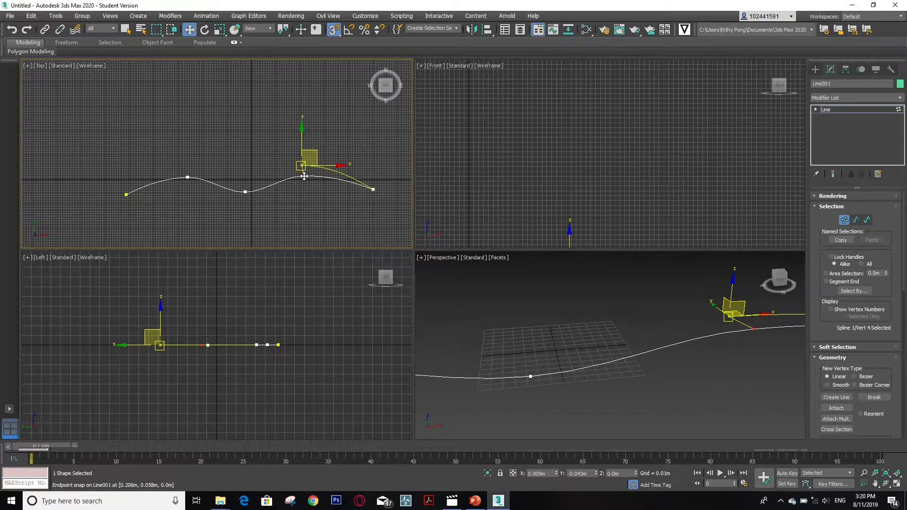
pyautogui.click(495, 317)
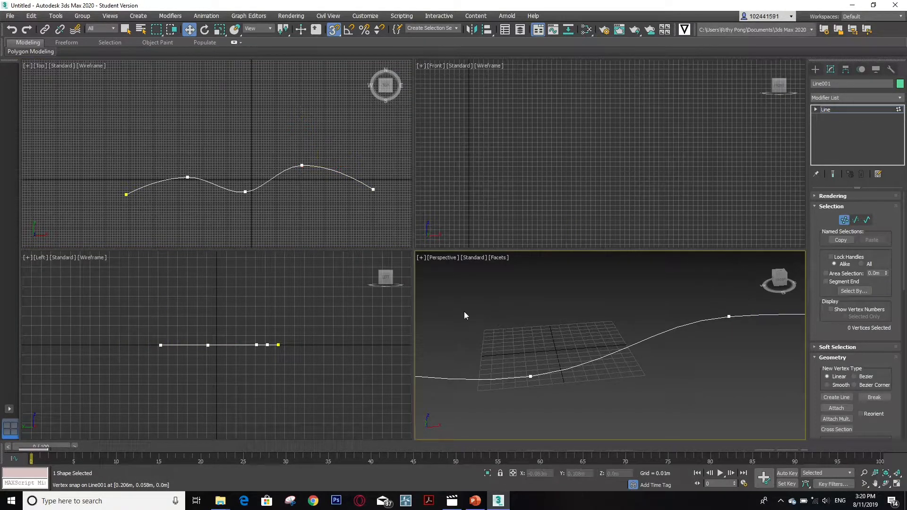
# Start a new spline line for the Left view, with 3D snap turned off and angle snap turned on
pyautogui.click(814, 69)
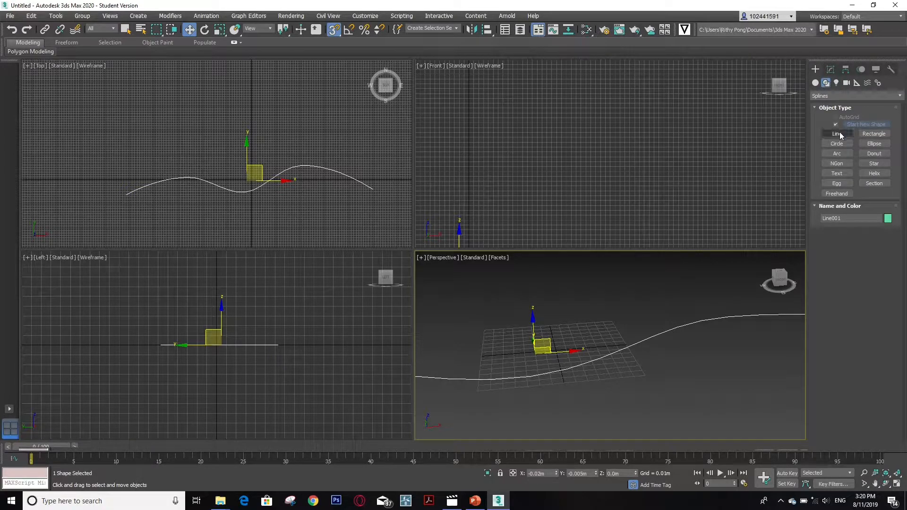
pyautogui.click(837, 133)
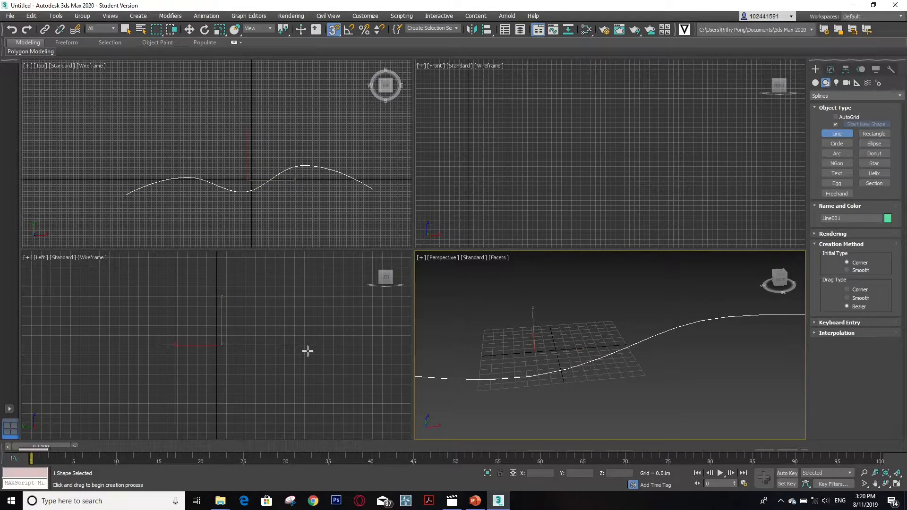
pyautogui.scroll(2, 305, 351)
pyautogui.scroll(2, 285, 341)
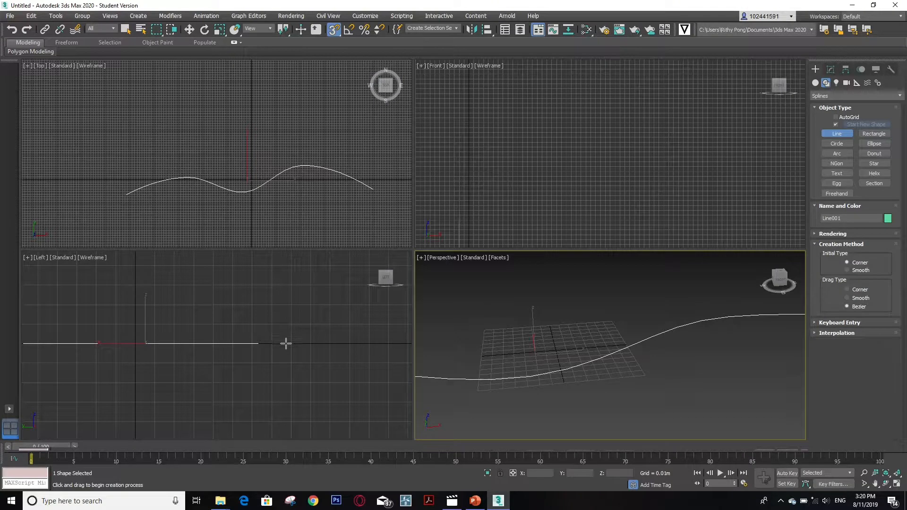
pyautogui.scroll(2, 286, 344)
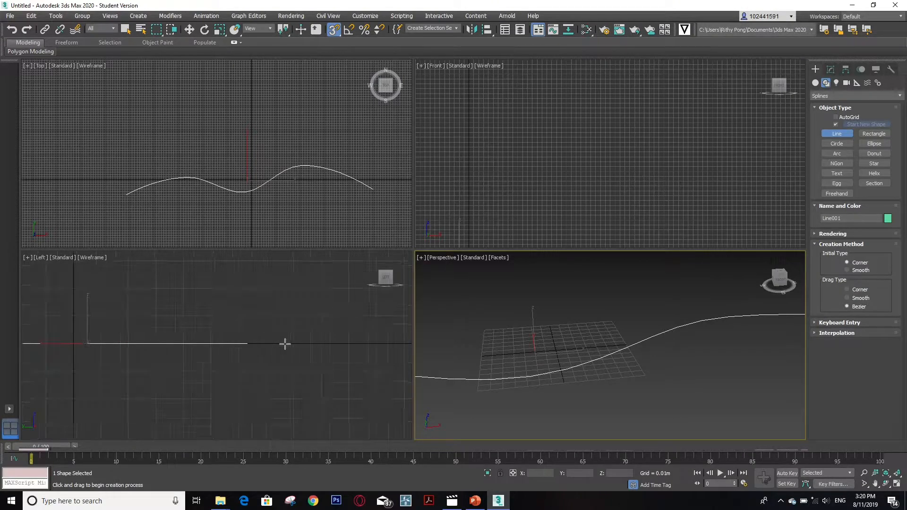
pyautogui.click(349, 30)
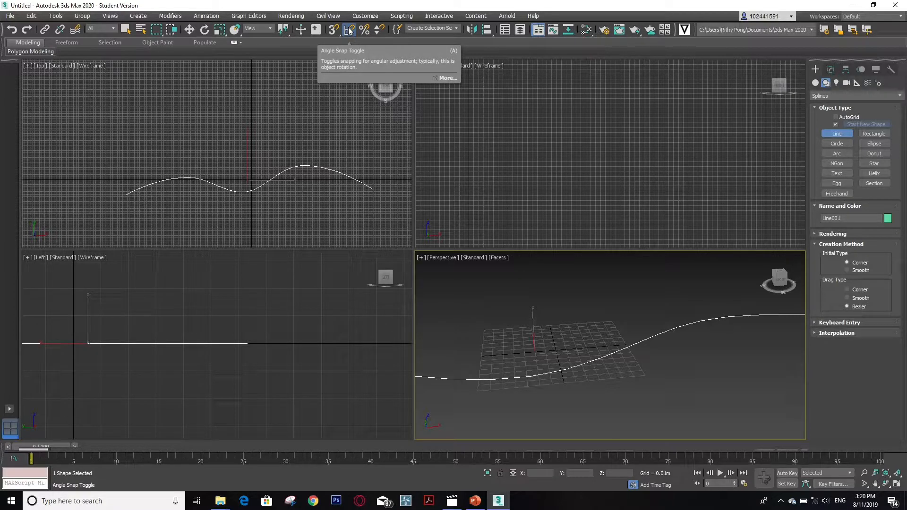
# Draw a vertical line about 0.049 m tall in the Left view beside the curve's end, placing several intermediate vertices along it
pyautogui.click(277, 343)
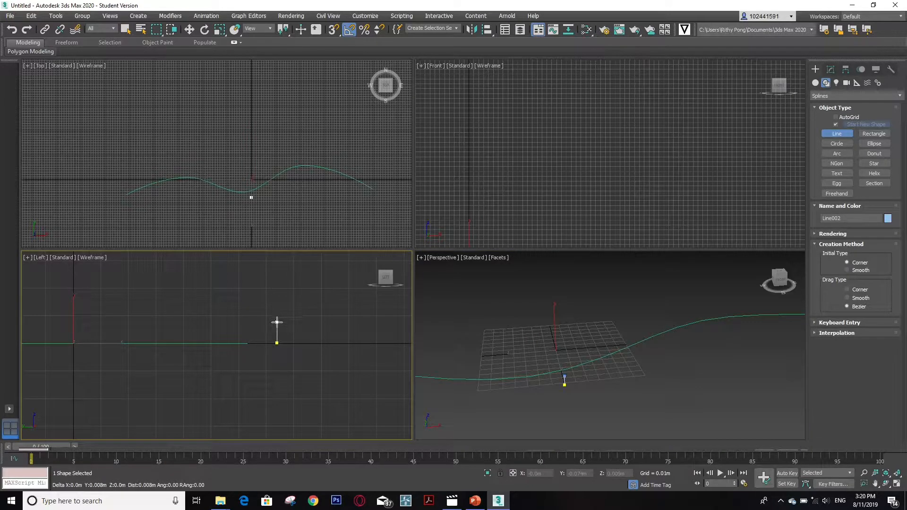
pyautogui.click(277, 322)
pyautogui.click(277, 287)
pyautogui.scroll(-3, 278, 309)
pyautogui.click(277, 309)
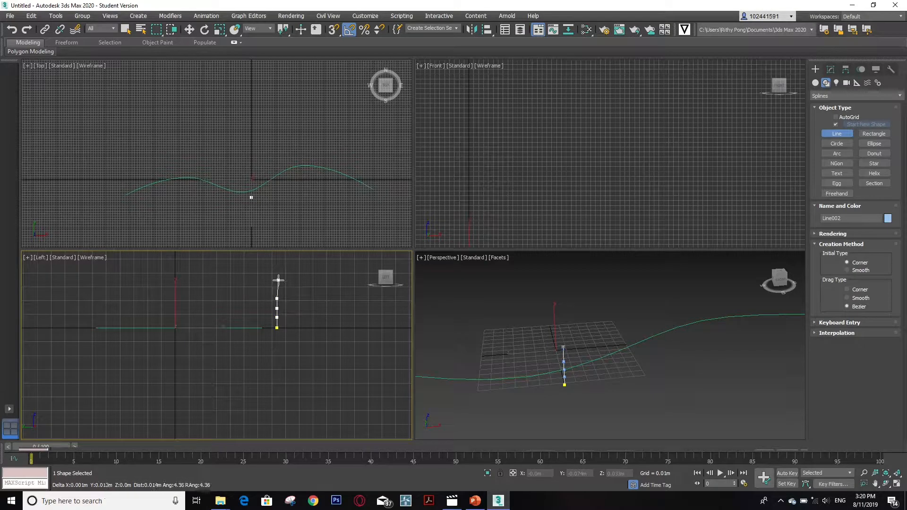
pyautogui.scroll(5, 278, 279)
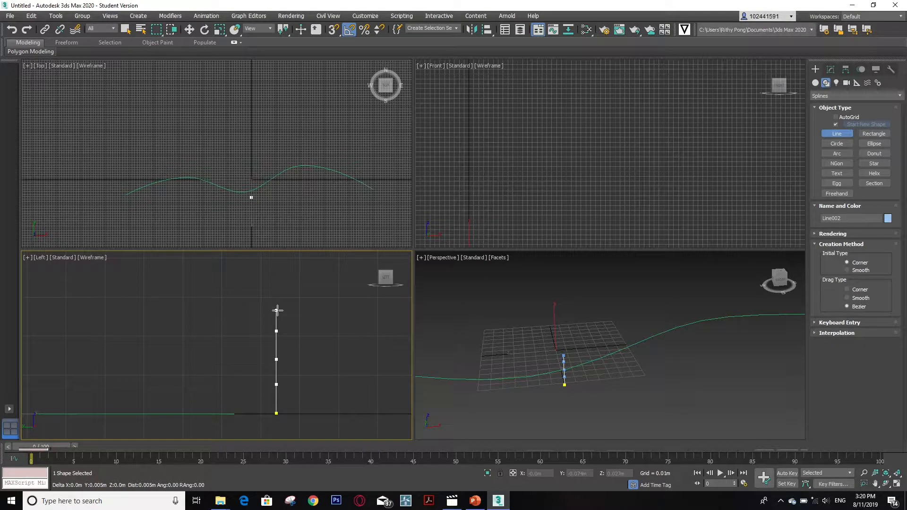
pyautogui.click(277, 307)
pyautogui.click(277, 309)
pyautogui.click(277, 268)
pyautogui.scroll(-3, 269, 314)
pyautogui.scroll(2, 270, 284)
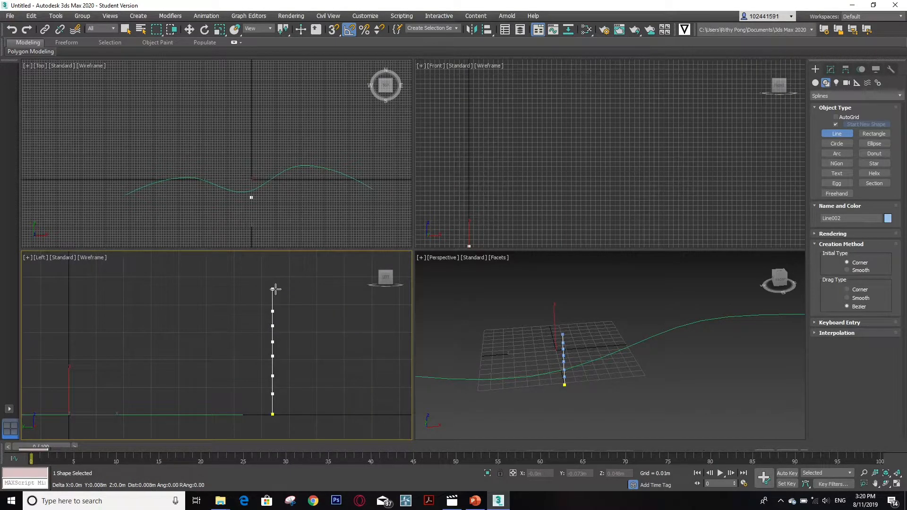
pyautogui.click(273, 289)
pyautogui.click(273, 270)
# Continue the line into an upright rectangle about 0.027 m wide and close the spline at its starting vertex
pyautogui.click(351, 269)
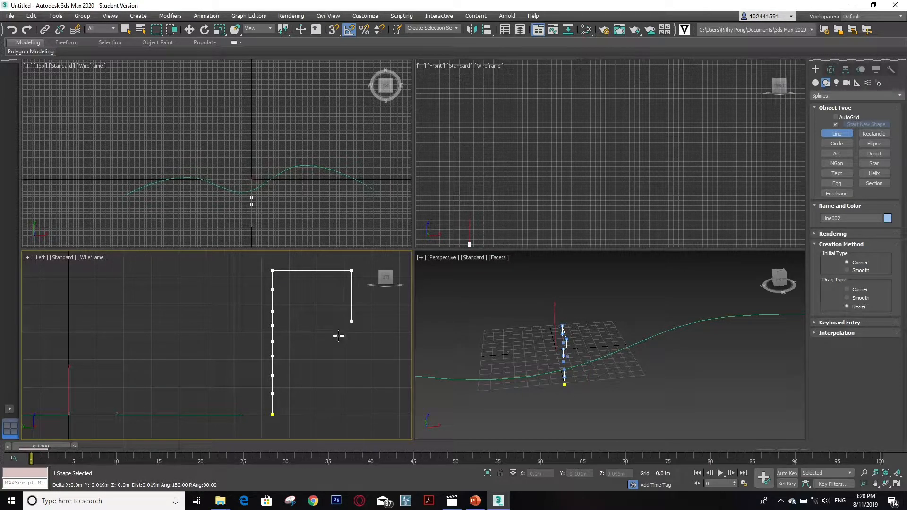
pyautogui.click(350, 413)
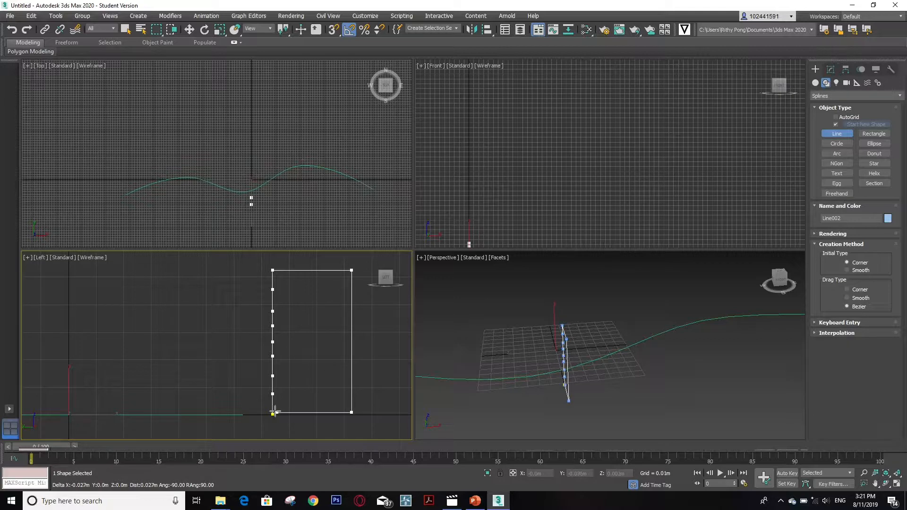
pyautogui.click(273, 413)
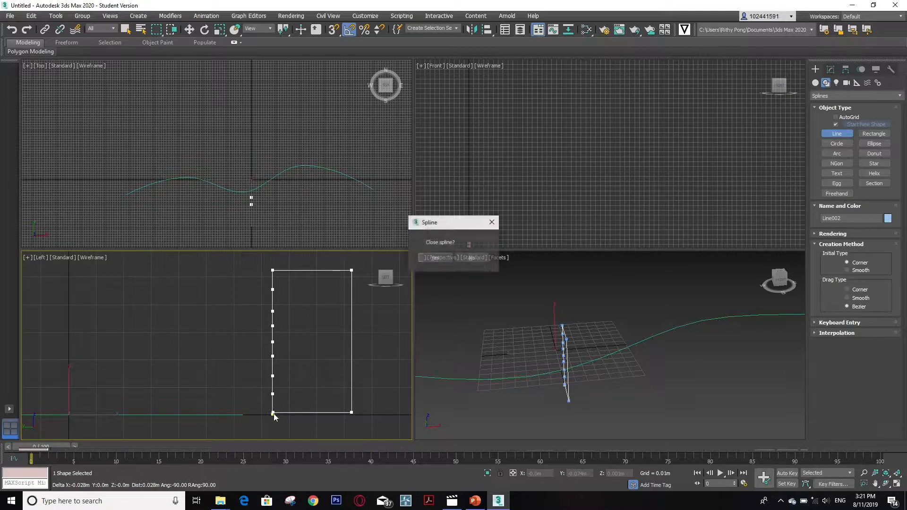
pyautogui.click(431, 257)
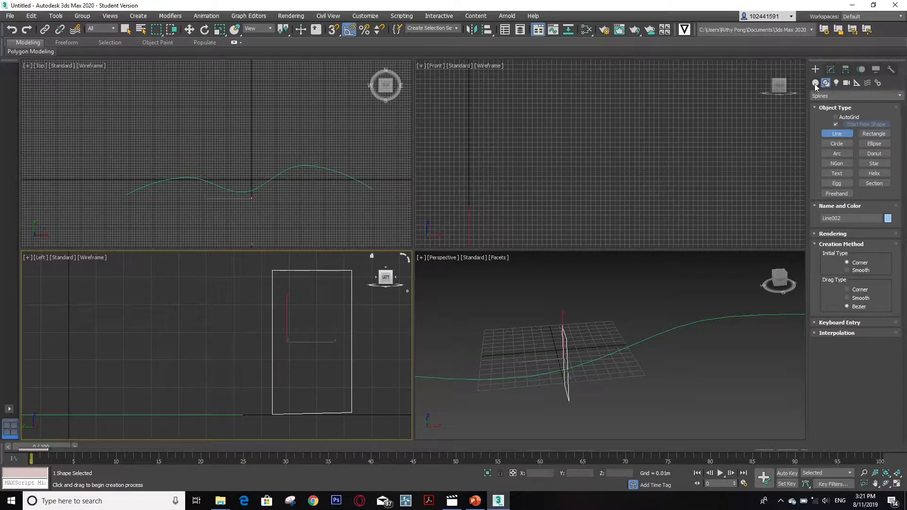
# Select the seven intermediate vertices on the rectangle's subdivided side and convert them to Smooth vertices
pyautogui.click(830, 70)
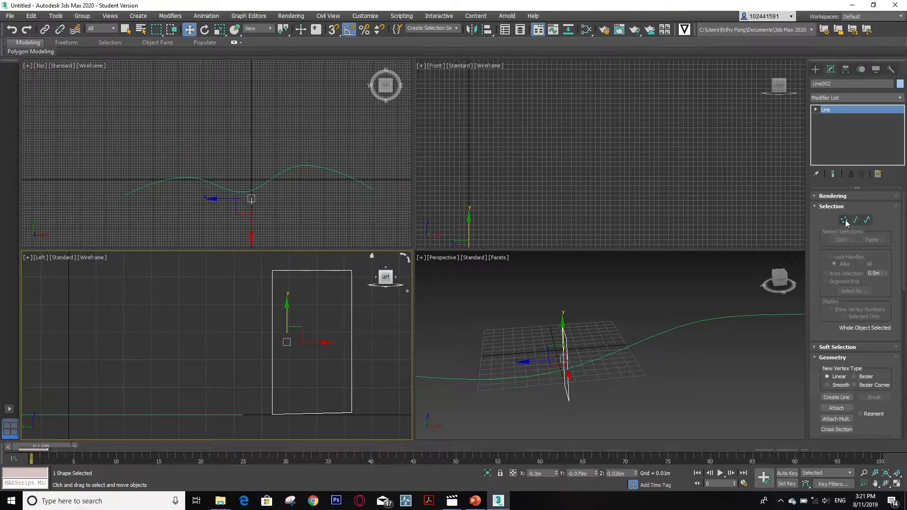
pyautogui.click(845, 220)
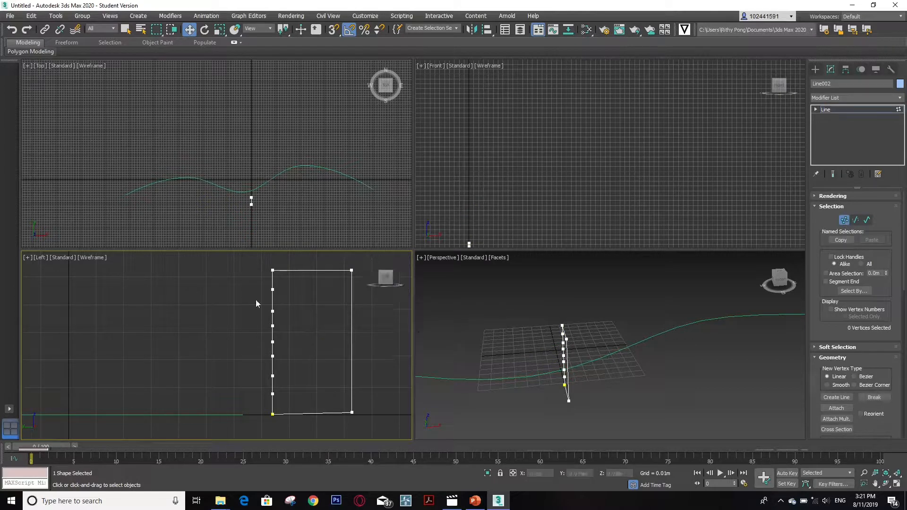
pyautogui.moveTo(250, 280); pyautogui.dragTo(309, 405)
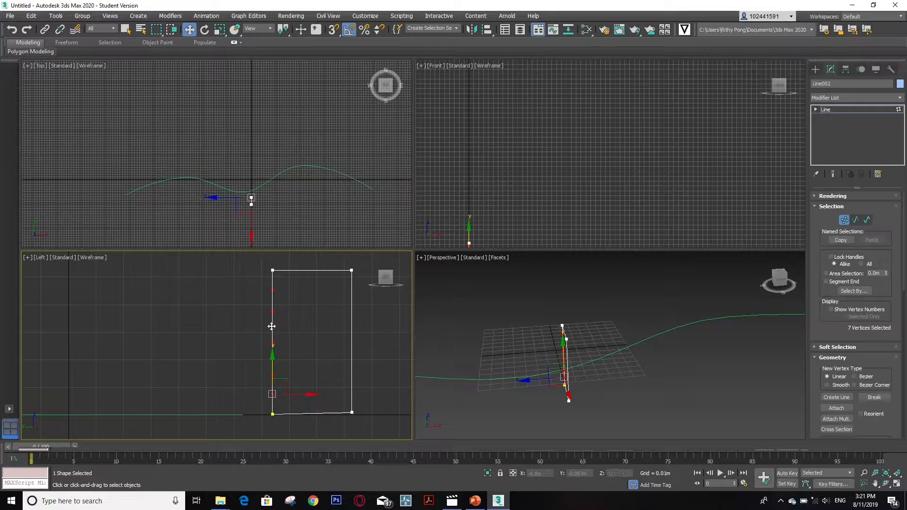
pyautogui.moveTo(272, 380); pyautogui.dragTo(272, 312)
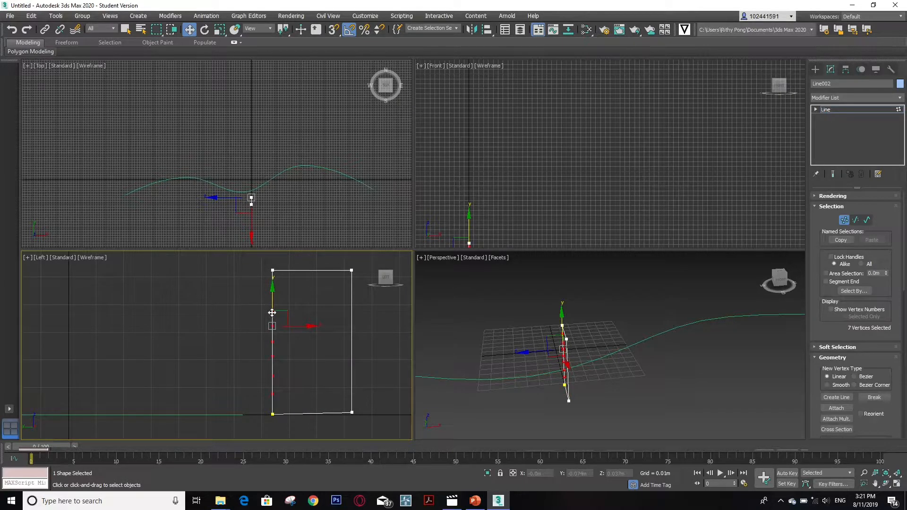
pyautogui.rightClick(272, 313)
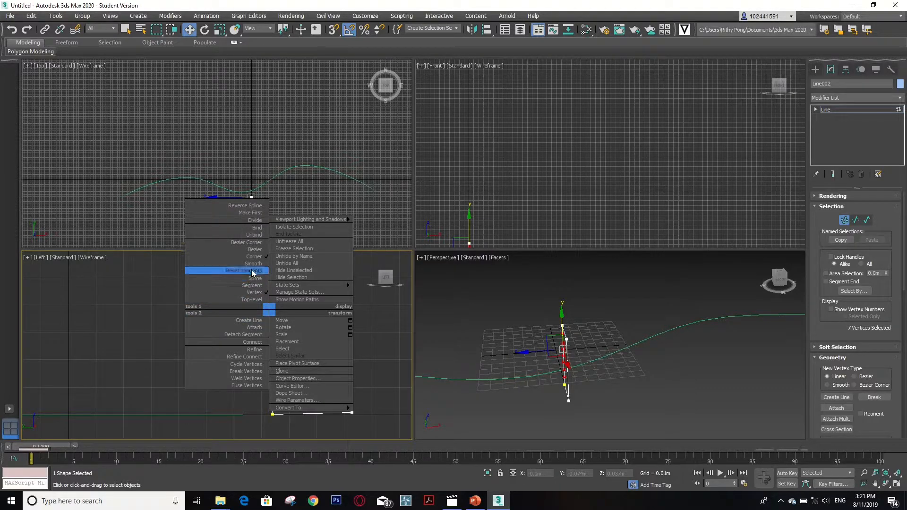
pyautogui.click(253, 265)
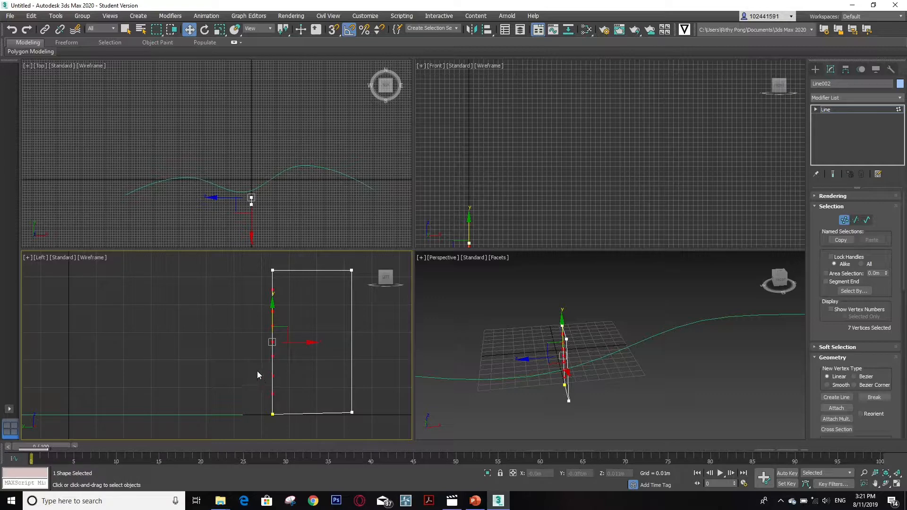
# Pull the subdivided side's vertices outward by different amounts in the Left view to shape a wavy profile
pyautogui.moveTo(258, 364); pyautogui.dragTo(264, 411)
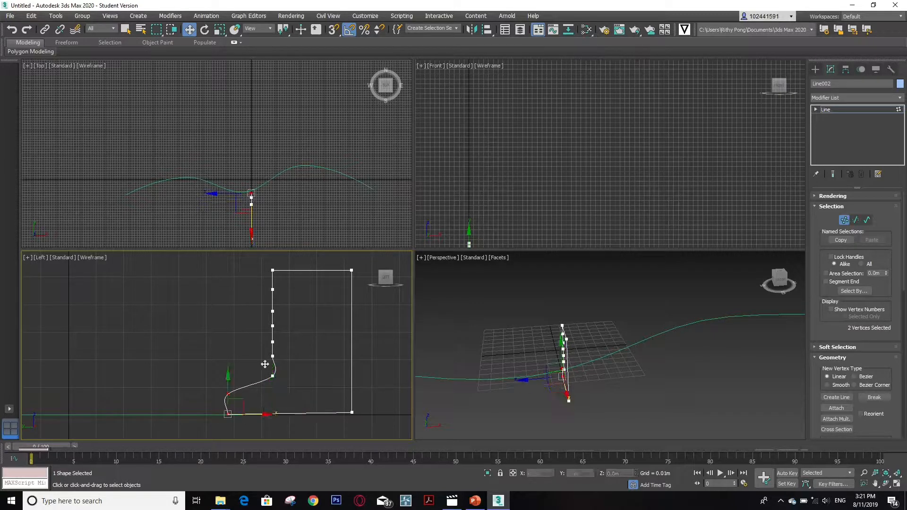
pyautogui.moveTo(257, 344); pyautogui.dragTo(279, 376)
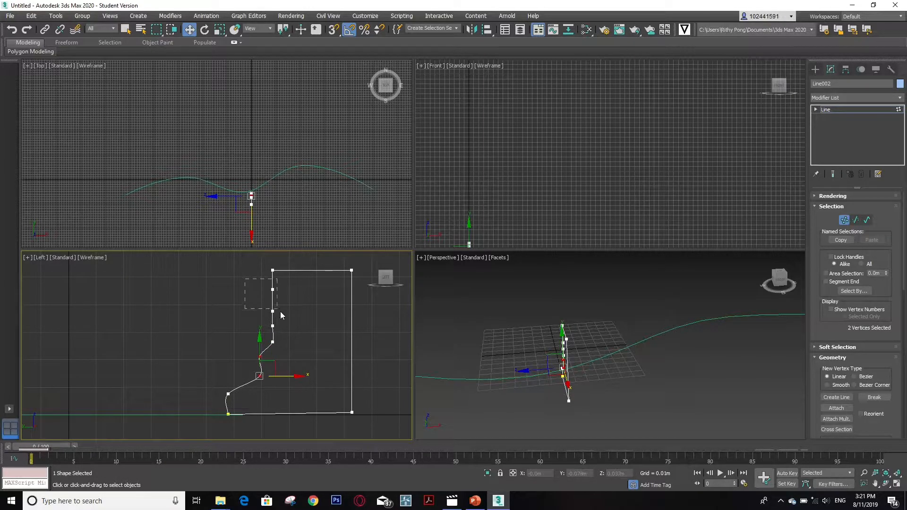
pyautogui.moveTo(280, 315)
pyautogui.mouseDown()
pyautogui.moveTo(290, 314)
pyautogui.moveTo(246, 309)
pyautogui.mouseUp()
pyautogui.moveTo(252, 267)
pyautogui.mouseDown()
pyautogui.moveTo(283, 292)
pyautogui.moveTo(302, 271)
pyautogui.moveTo(290, 274)
pyautogui.mouseUp()
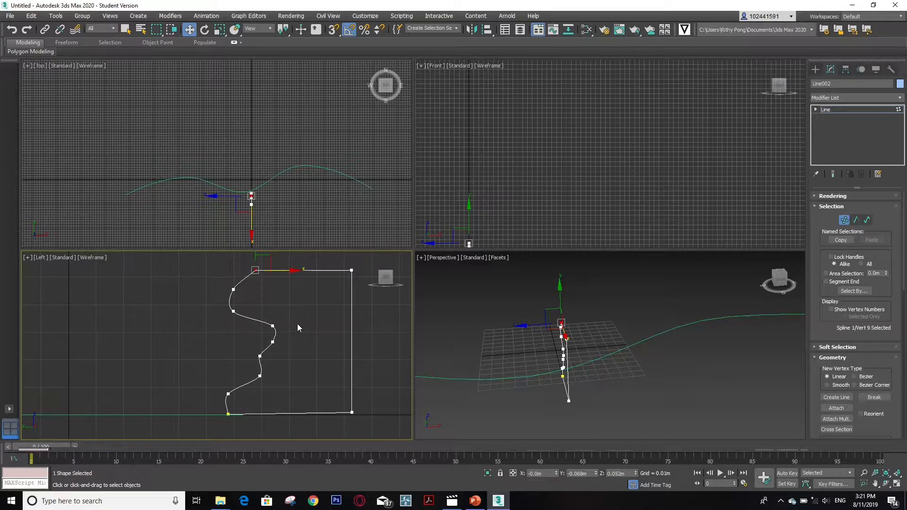
pyautogui.click(285, 313)
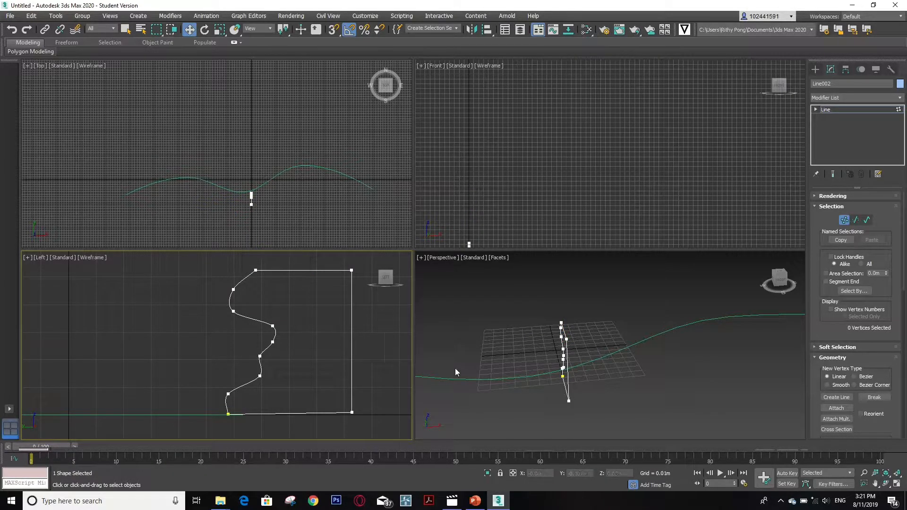
# Turn on Auto Key and move the timeline to frame 23
pyautogui.click(786, 473)
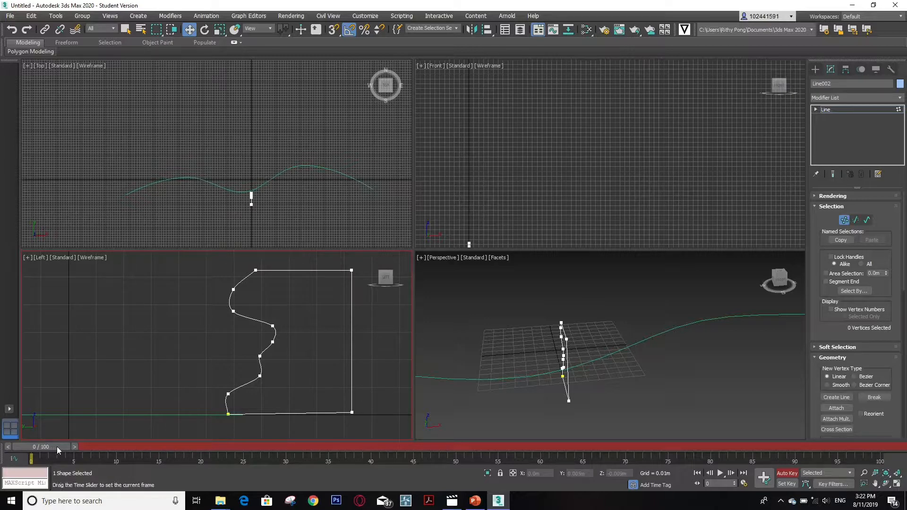
pyautogui.moveTo(52, 446); pyautogui.dragTo(528, 447)
pyautogui.moveTo(591, 392); pyautogui.dragTo(34, 410)
pyautogui.press('w')
pyautogui.click(234, 447)
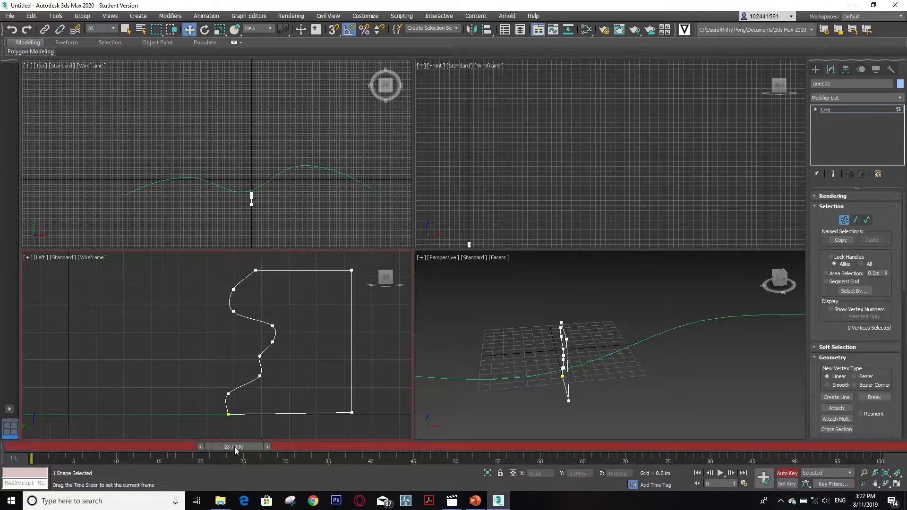
# Reshape the wavy side at frame 23, moving vertices 2, 3 and 6 outward and vertices 4 and 8 inward
pyautogui.click(228, 394)
pyautogui.moveTo(268, 393)
pyautogui.mouseDown()
pyautogui.moveTo(285, 395)
pyautogui.moveTo(252, 399)
pyautogui.mouseUp()
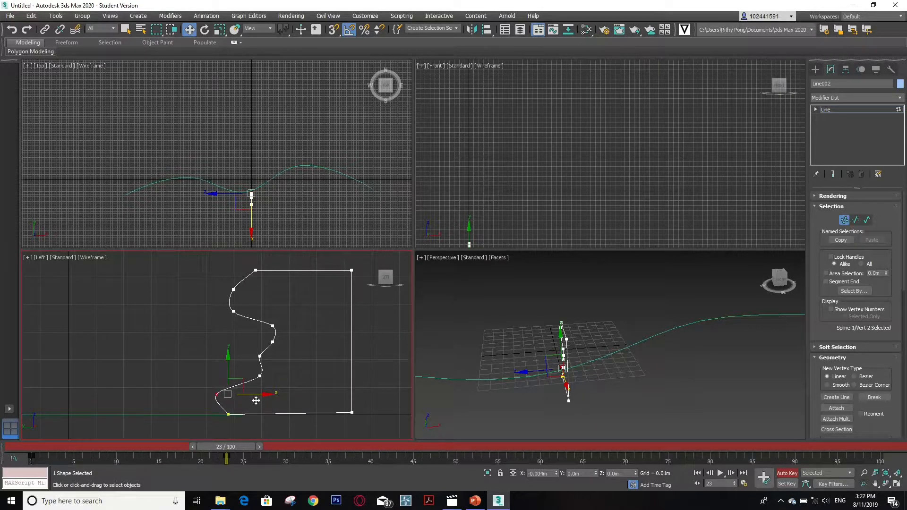
pyautogui.click(260, 375)
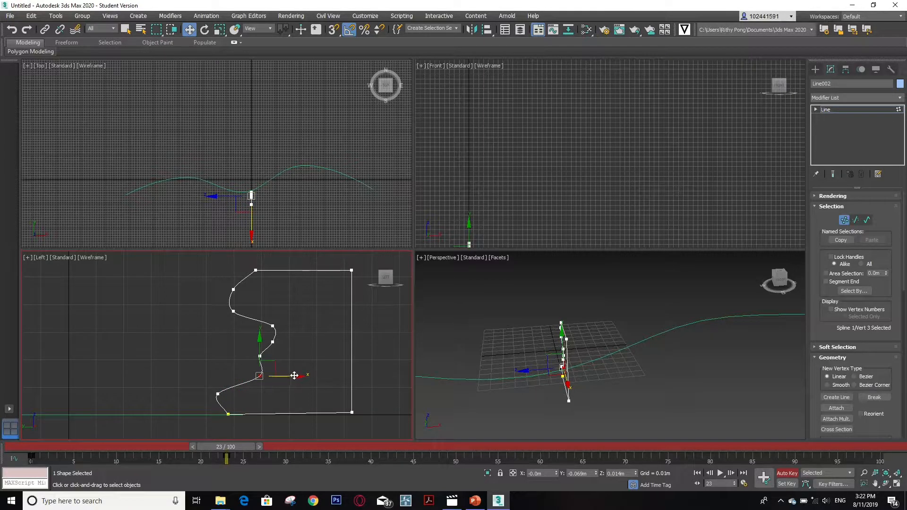
pyautogui.moveTo(292, 377); pyautogui.dragTo(319, 360)
pyautogui.click(260, 356)
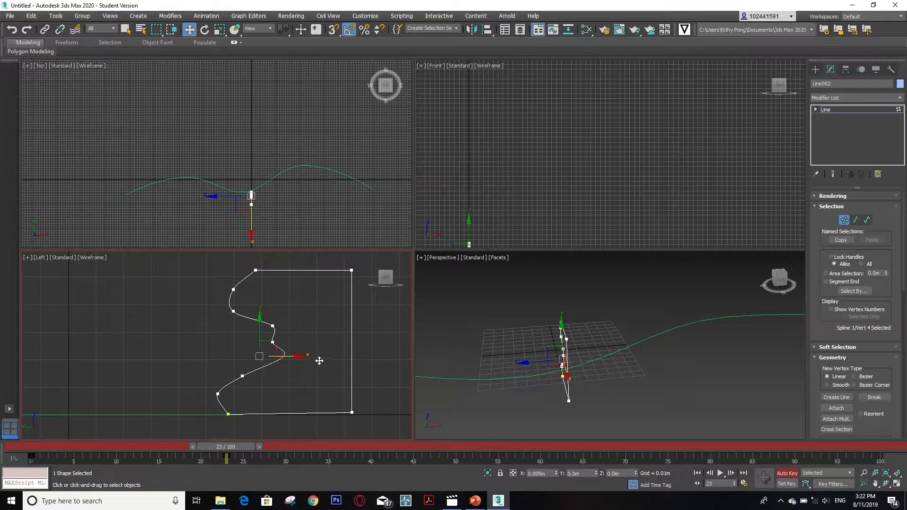
pyautogui.click(273, 325)
pyautogui.moveTo(308, 326); pyautogui.dragTo(259, 327)
pyautogui.click(234, 289)
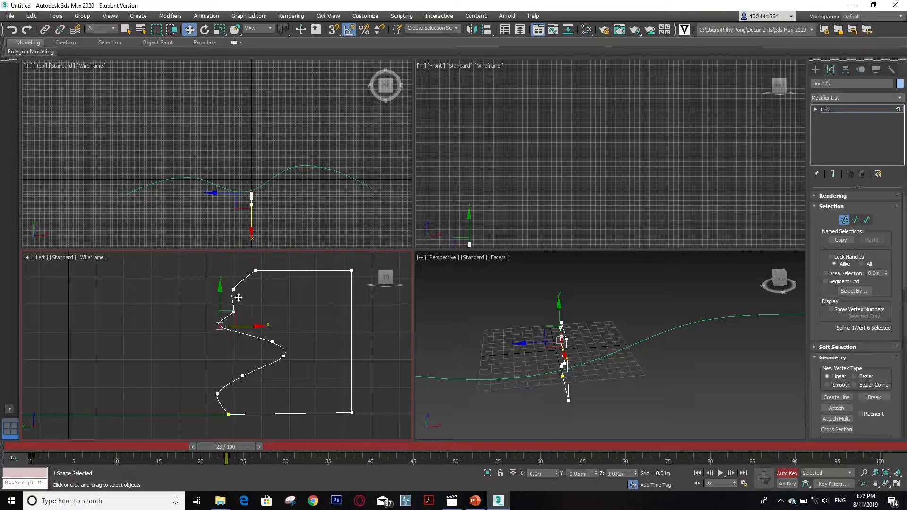
pyautogui.moveTo(272, 290); pyautogui.dragTo(297, 299)
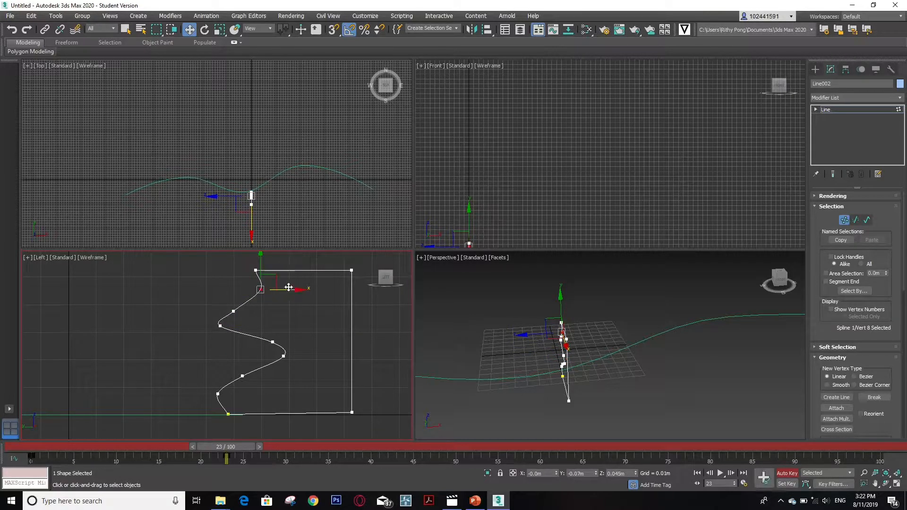
# Reshape the wavy side at frame 44, moving vertices 5 and 6 inward and lowering vertices 3 and 4
pyautogui.click(410, 446)
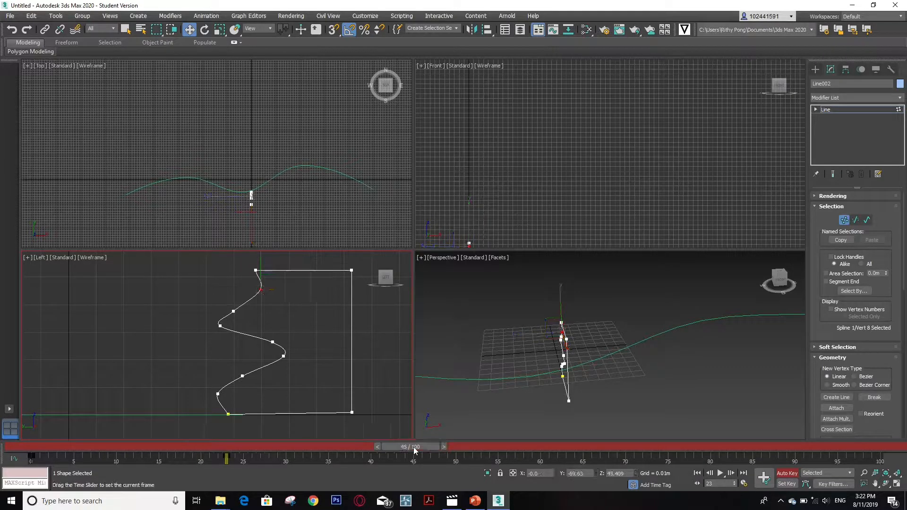
pyautogui.click(220, 326)
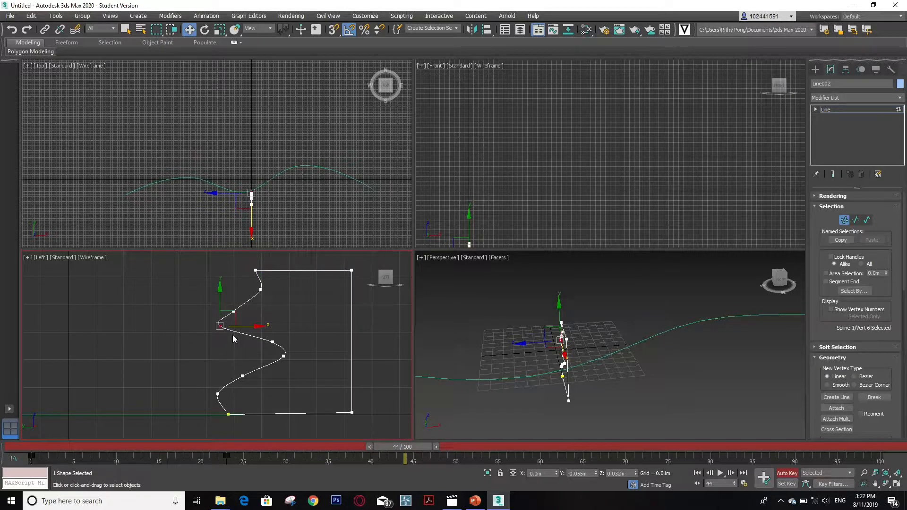
pyautogui.moveTo(289, 329); pyautogui.dragTo(317, 321)
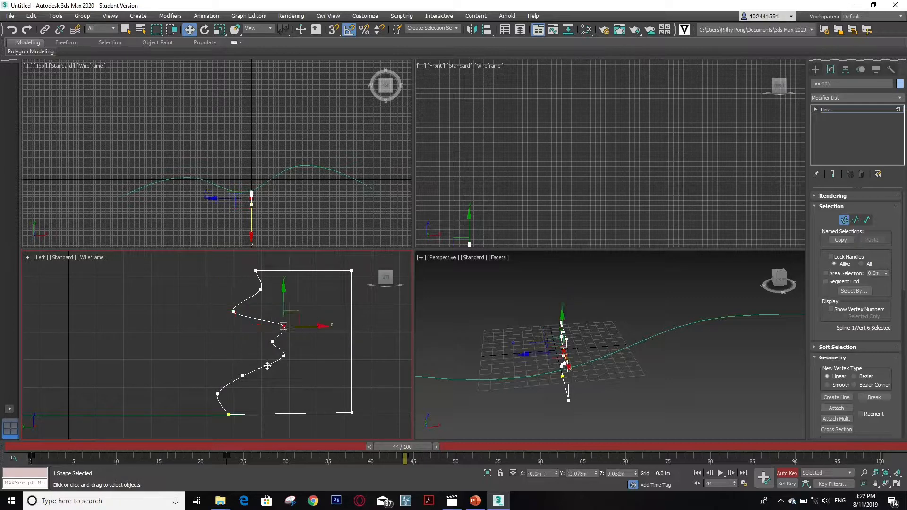
pyautogui.click(242, 376)
pyautogui.moveTo(244, 346)
pyautogui.mouseDown()
pyautogui.moveTo(247, 368)
pyautogui.moveTo(250, 351)
pyautogui.mouseUp()
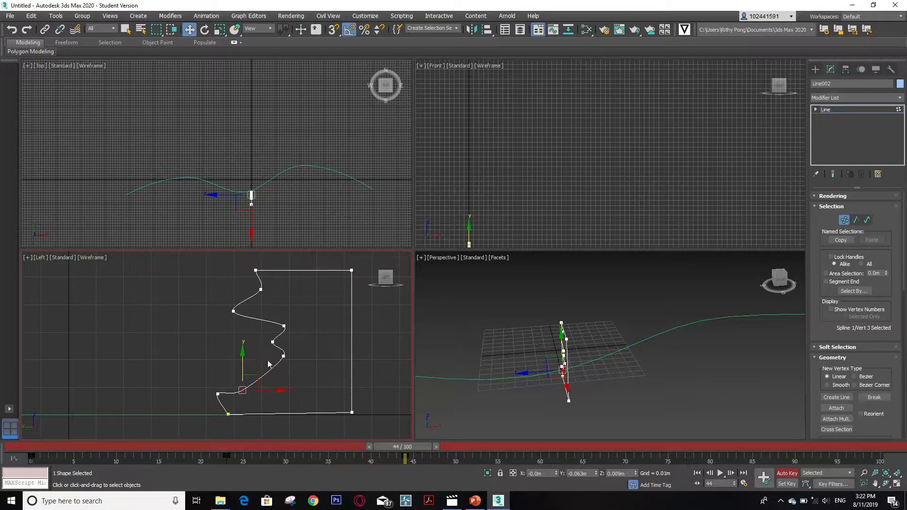
pyautogui.click(284, 356)
pyautogui.moveTo(285, 319); pyautogui.dragTo(285, 339)
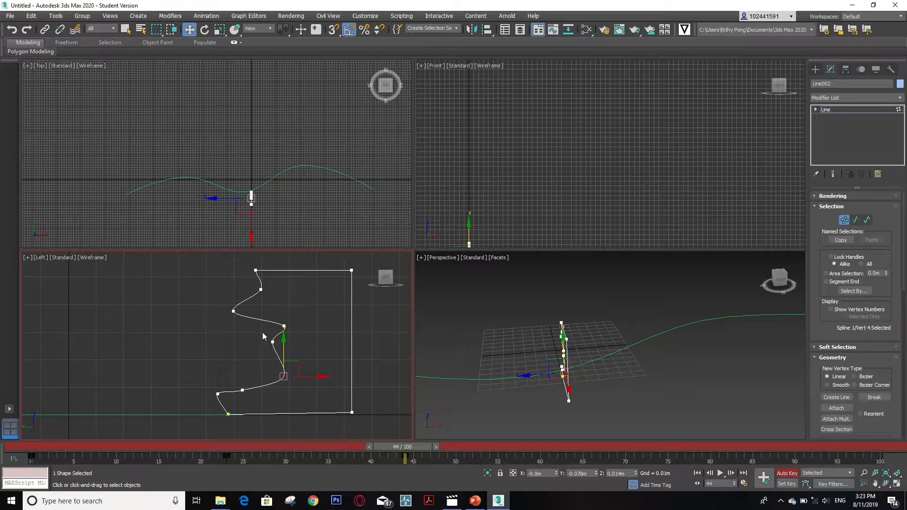
pyautogui.click(272, 342)
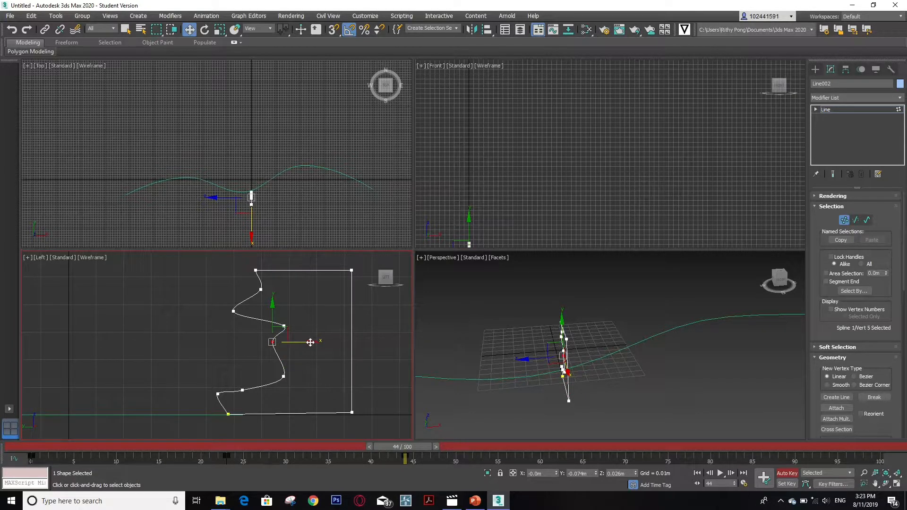
pyautogui.moveTo(311, 347); pyautogui.dragTo(340, 348)
# Reshape the profile at frame 67, moving the lowest three wavy-side vertices inward, vertex 7 inward and up, and vertex 5 slightly outward
pyautogui.click(599, 446)
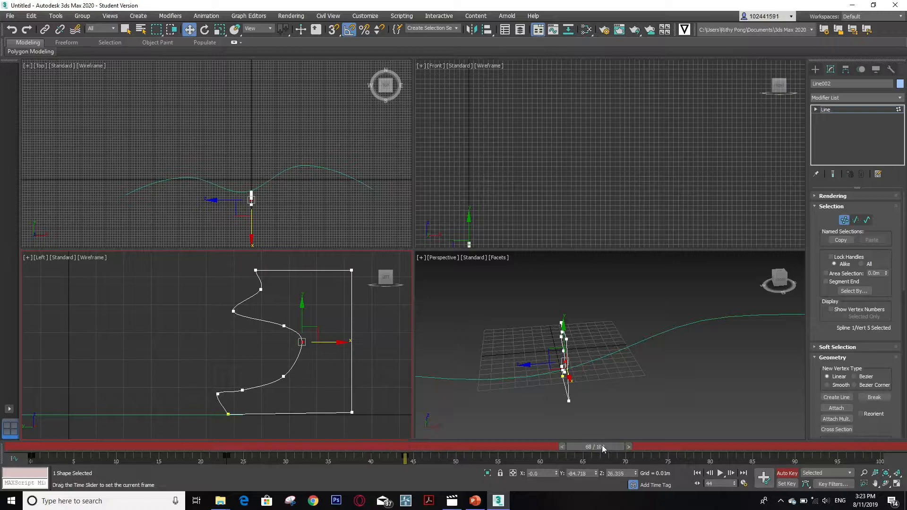
pyautogui.moveTo(223, 298); pyautogui.dragTo(312, 316)
pyautogui.moveTo(206, 376); pyautogui.dragTo(307, 412)
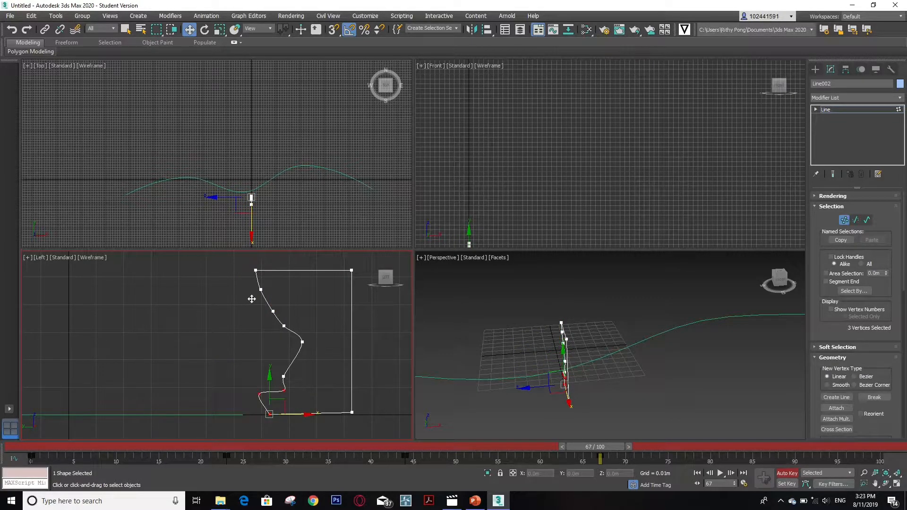
pyautogui.click(273, 311)
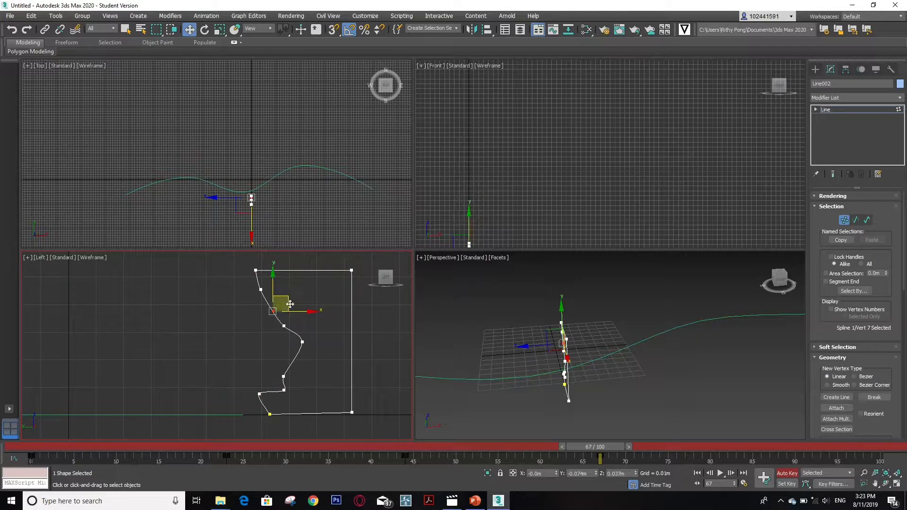
pyautogui.moveTo(274, 310); pyautogui.dragTo(285, 297)
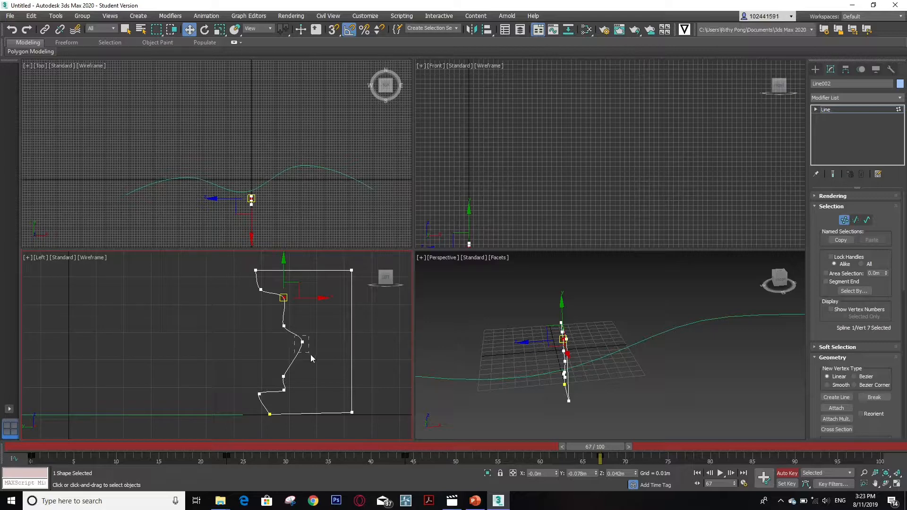
pyautogui.click(302, 342)
pyautogui.moveTo(330, 341); pyautogui.dragTo(323, 342)
# Reshape the profile at frame 90, moving vertices 6, 7 and the top two inward, and vertex 4 and the bottom two outward
pyautogui.click(790, 444)
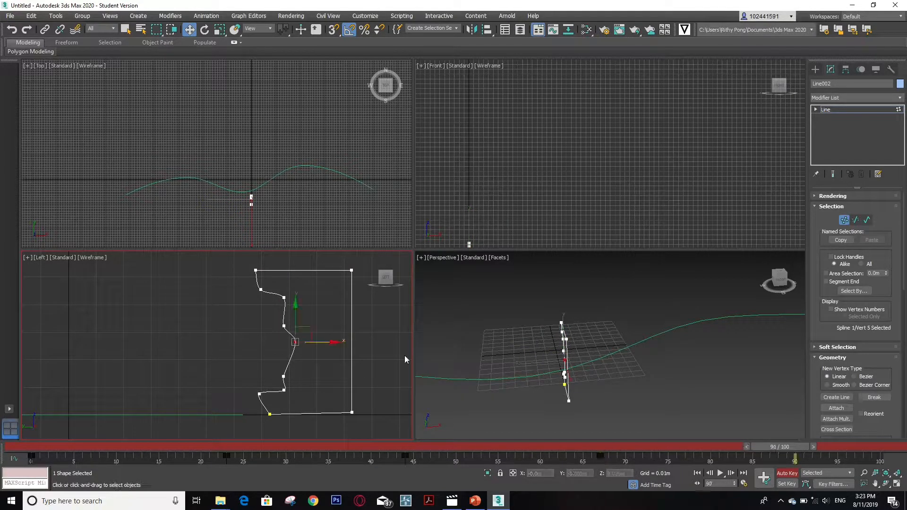
pyautogui.click(284, 297)
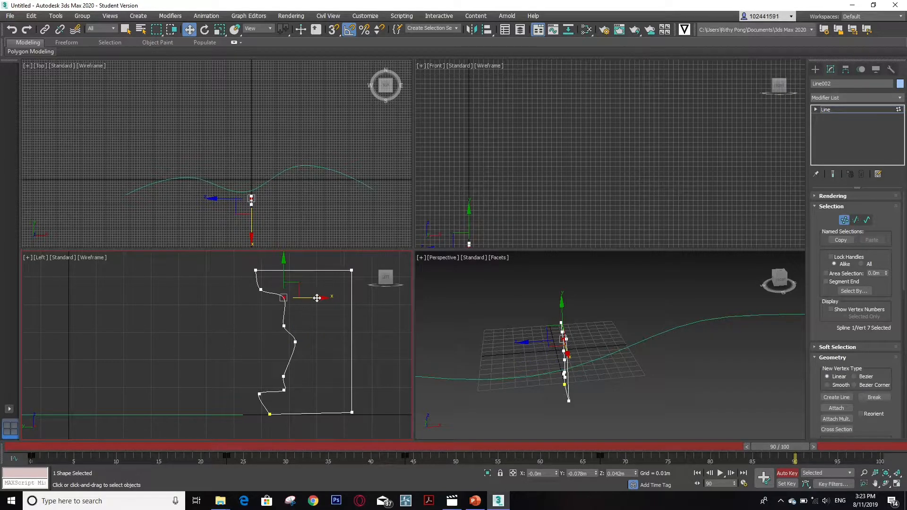
pyautogui.moveTo(331, 300); pyautogui.dragTo(351, 301)
pyautogui.click(284, 326)
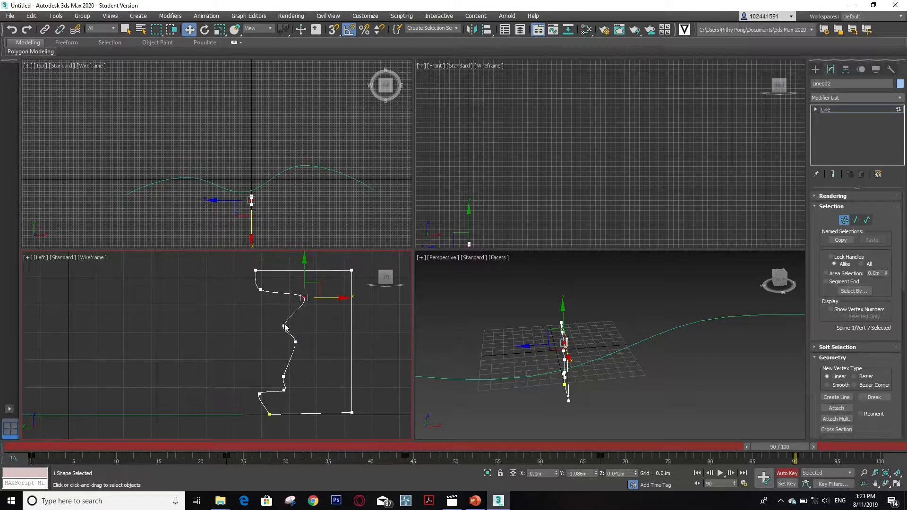
pyautogui.moveTo(321, 327); pyautogui.dragTo(359, 334)
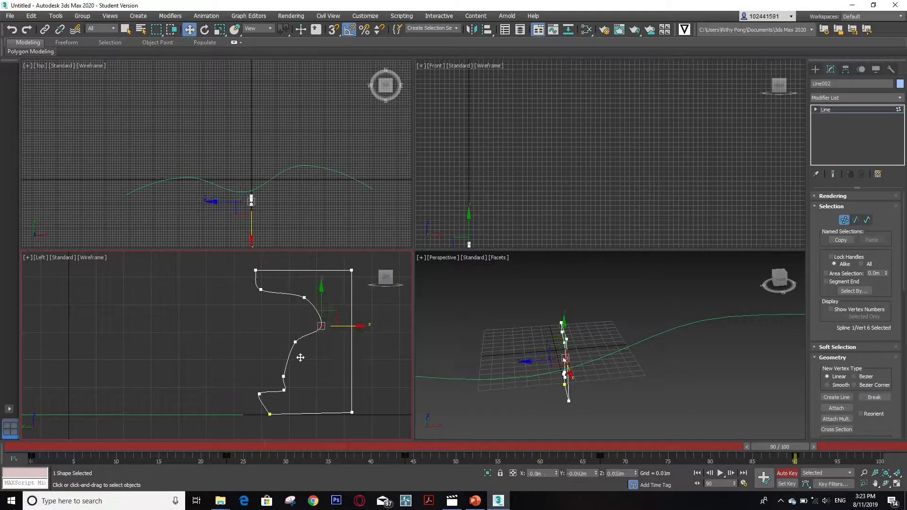
pyautogui.click(284, 376)
pyautogui.moveTo(293, 364)
pyautogui.mouseDown()
pyautogui.moveTo(284, 361)
pyautogui.moveTo(300, 364)
pyautogui.mouseUp()
pyautogui.moveTo(243, 391); pyautogui.dragTo(279, 410)
pyautogui.moveTo(242, 270); pyautogui.dragTo(325, 291)
pyautogui.click(296, 289)
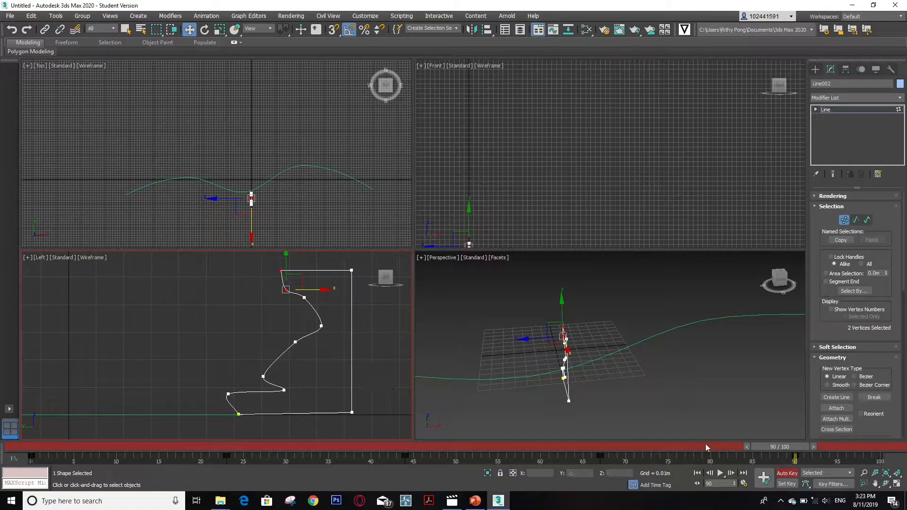
# Turn off Auto Key and scrub the timeline back to frame 82 to preview the animated profile
pyautogui.click(786, 474)
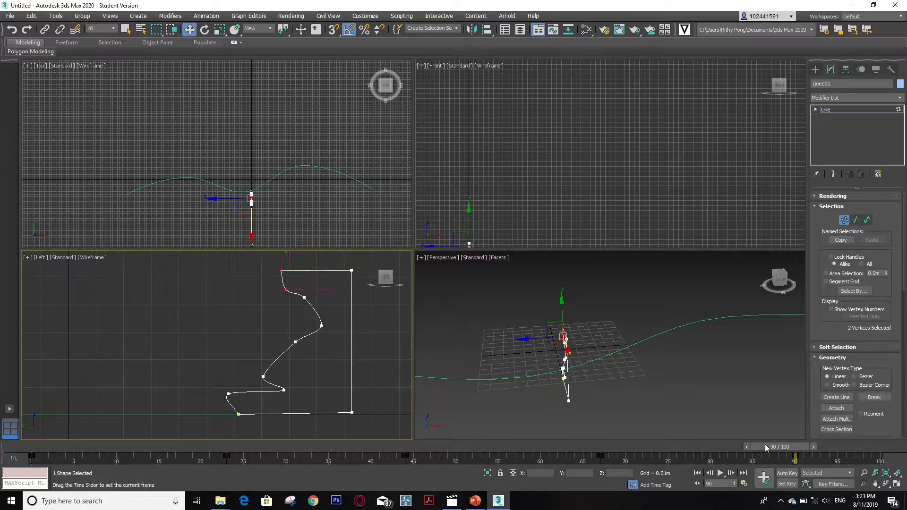
pyautogui.moveTo(761, 446); pyautogui.dragTo(727, 447)
pyautogui.press('w')
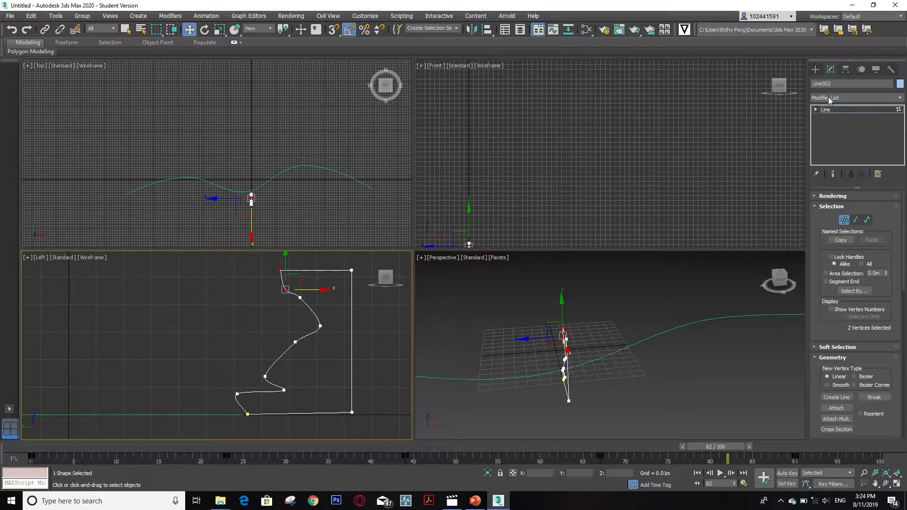
# Scale the profile's entire closed spline down uniformly at spline level
pyautogui.click(866, 221)
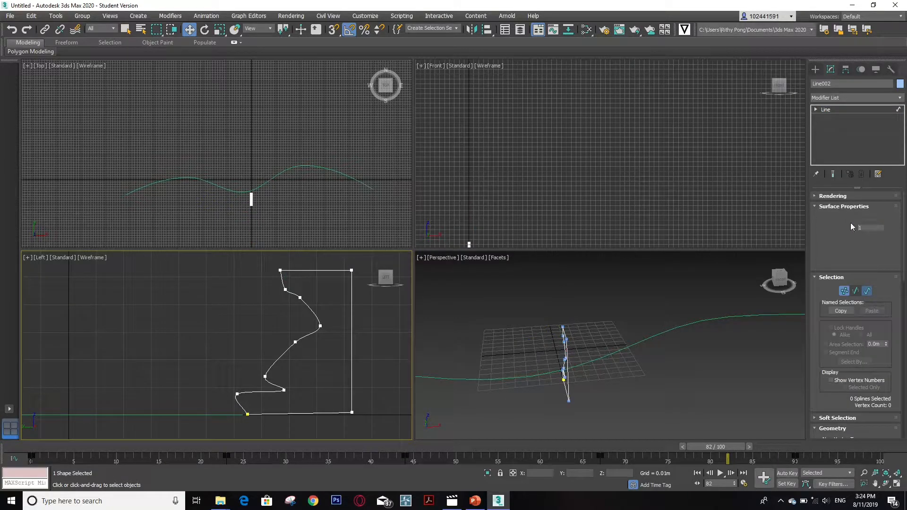
pyautogui.click(220, 31)
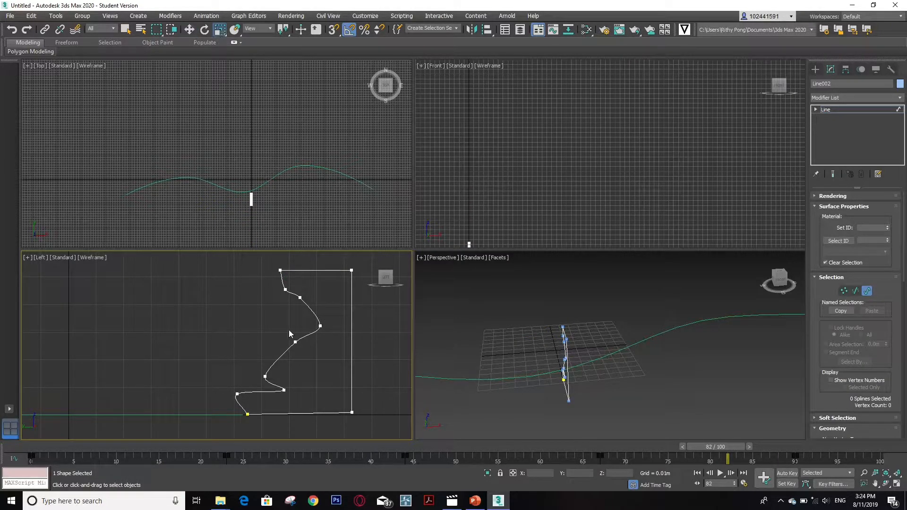
pyautogui.click(314, 314)
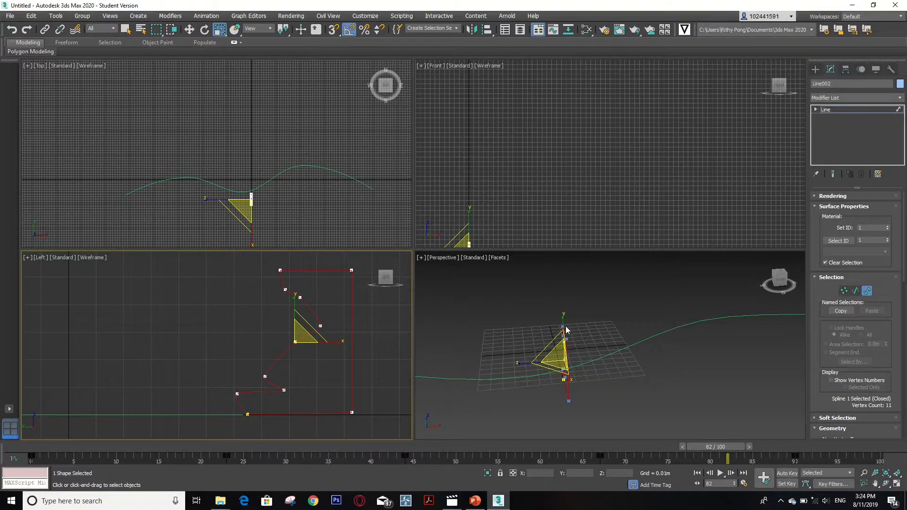
pyautogui.scroll(2, 566, 325)
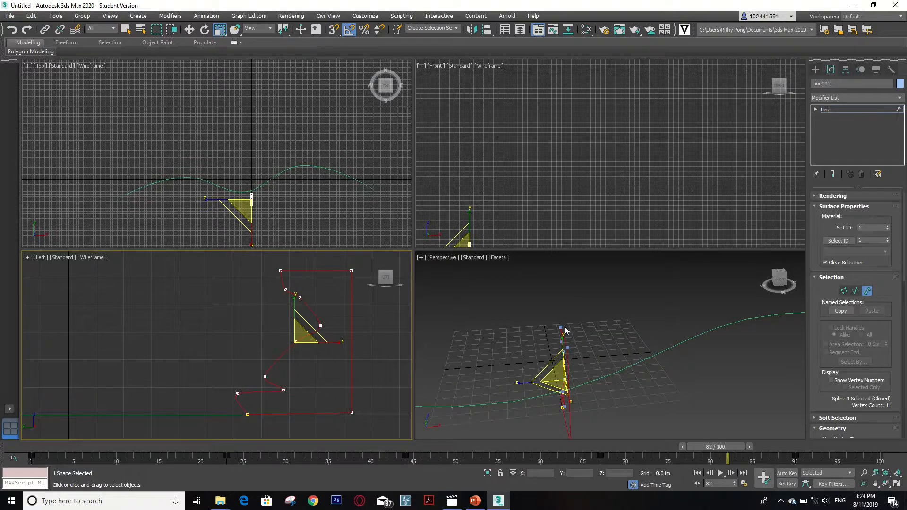
pyautogui.click(560, 383)
pyautogui.moveTo(558, 383); pyautogui.dragTo(519, 397)
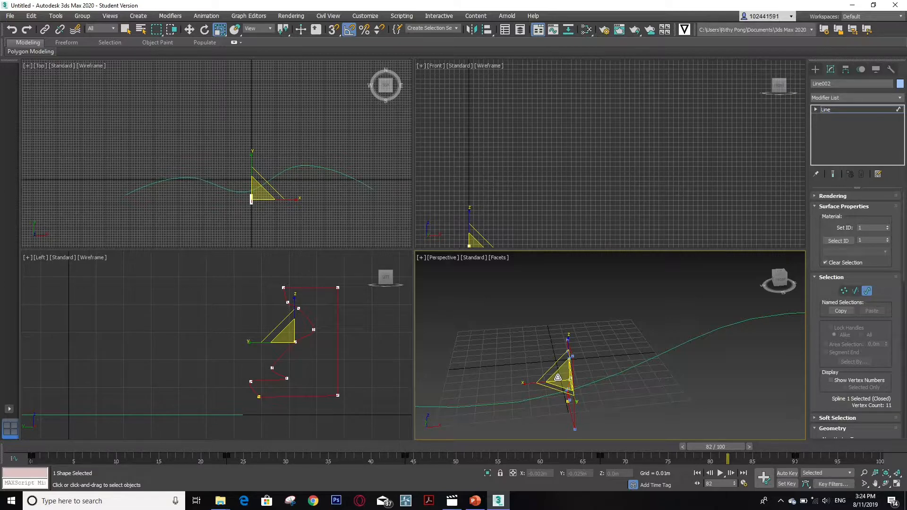
pyautogui.moveTo(558, 377); pyautogui.dragTo(590, 343)
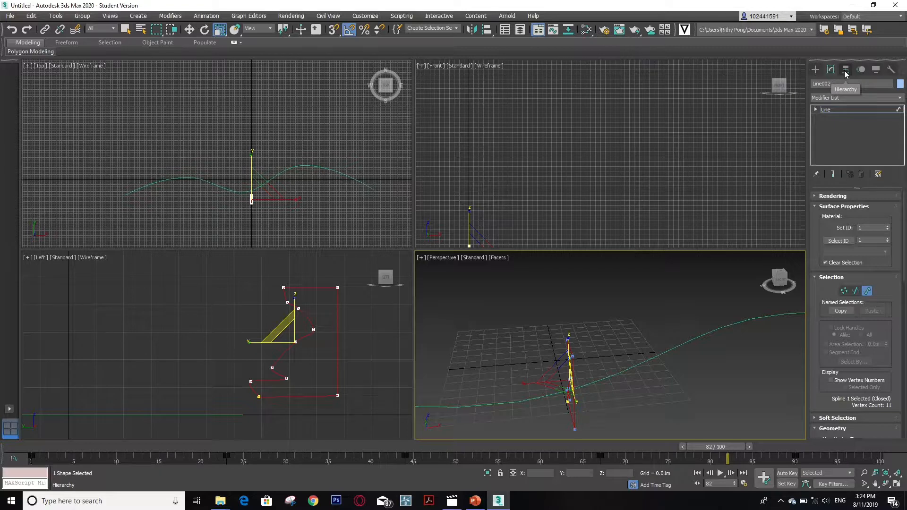
# Replace the profile's Position XYZ controller with a Path Constraint
pyautogui.click(861, 70)
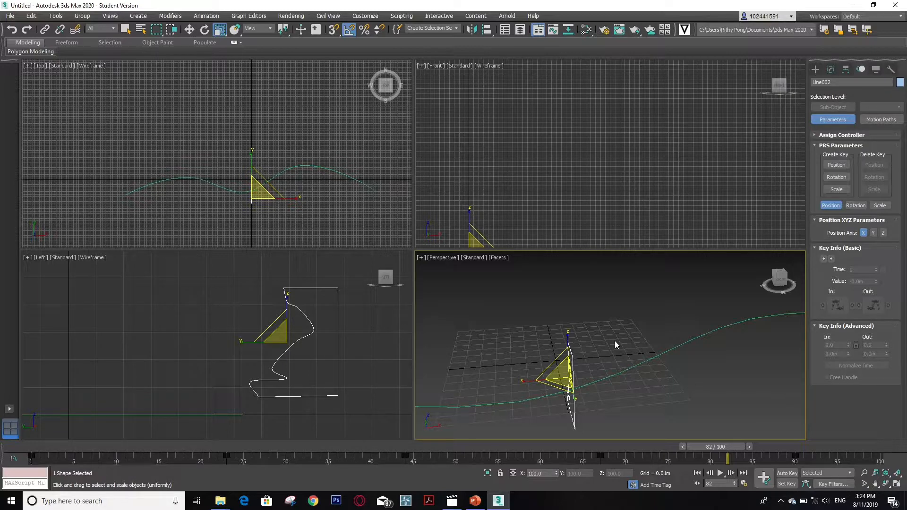
pyautogui.click(841, 135)
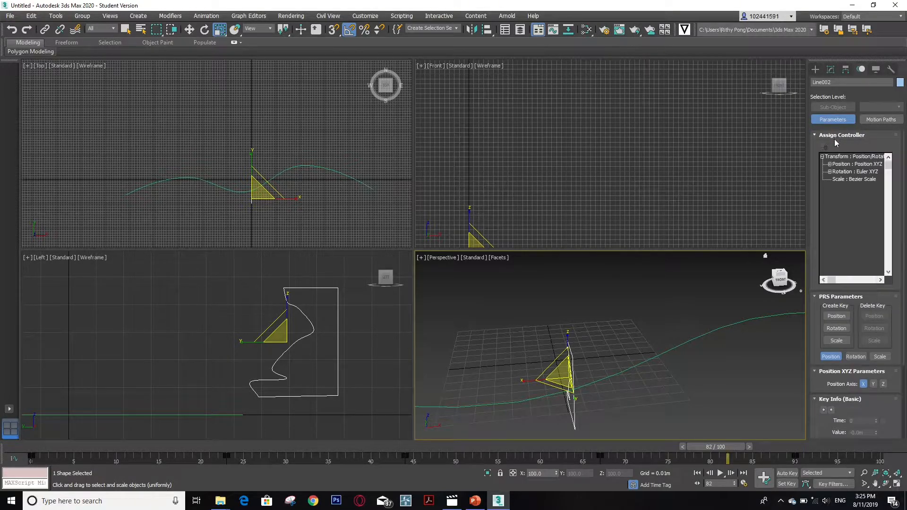
pyautogui.click(855, 165)
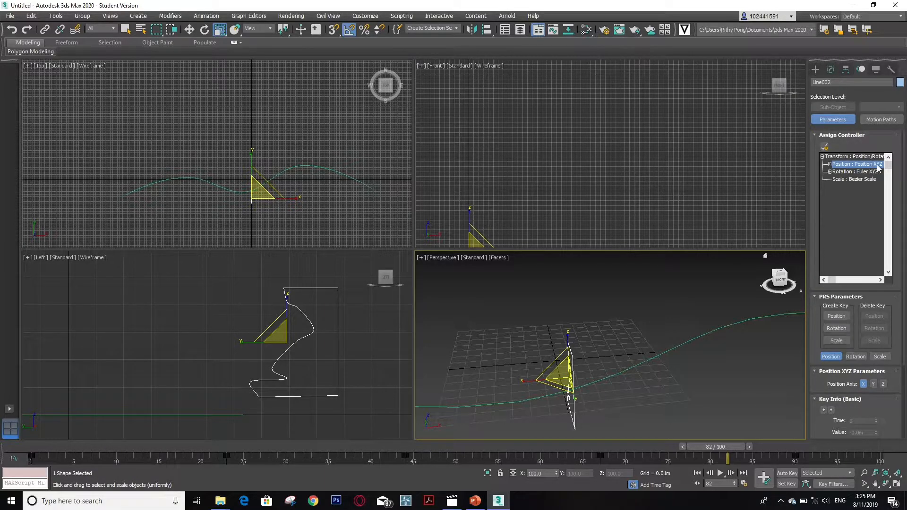
pyautogui.click(825, 147)
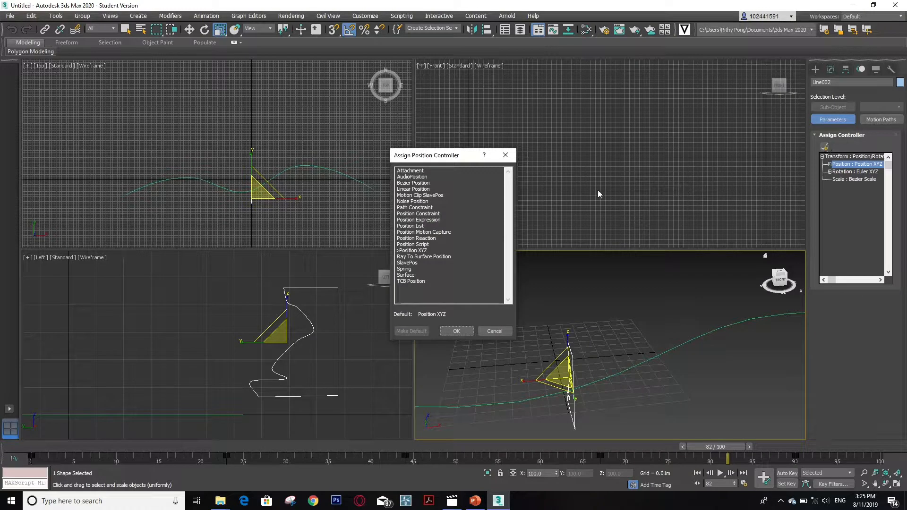
pyautogui.click(410, 207)
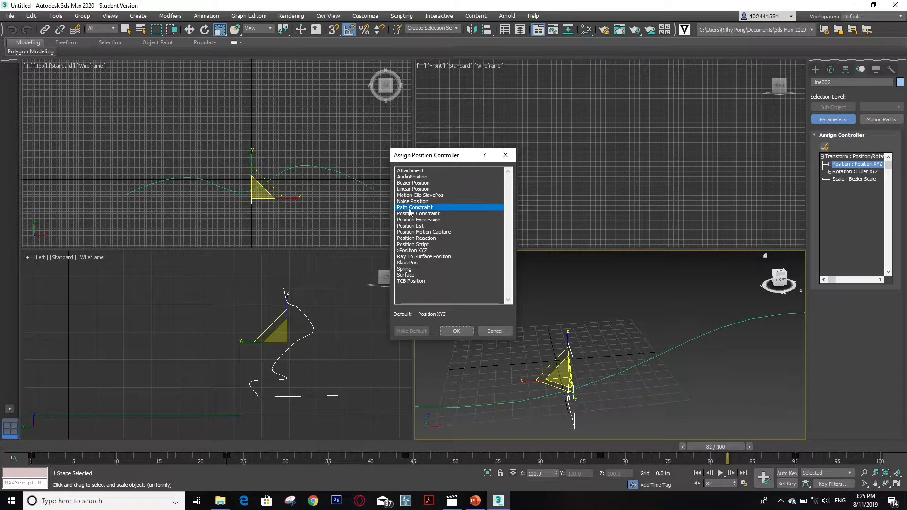
pyautogui.click(452, 331)
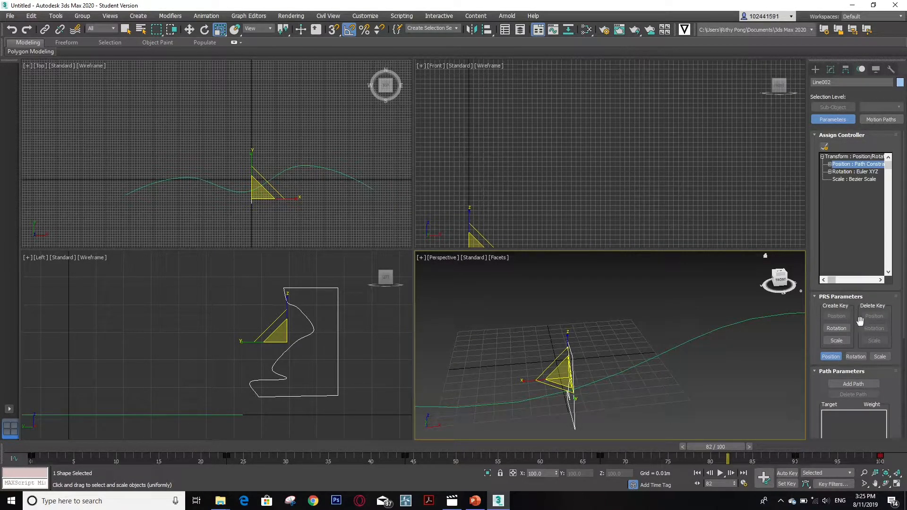
# Add the wavy line as the constraint's path with Follow enabled, and scrub the timeline to frame 79 to check the motion
pyautogui.scroll(-5, 859, 322)
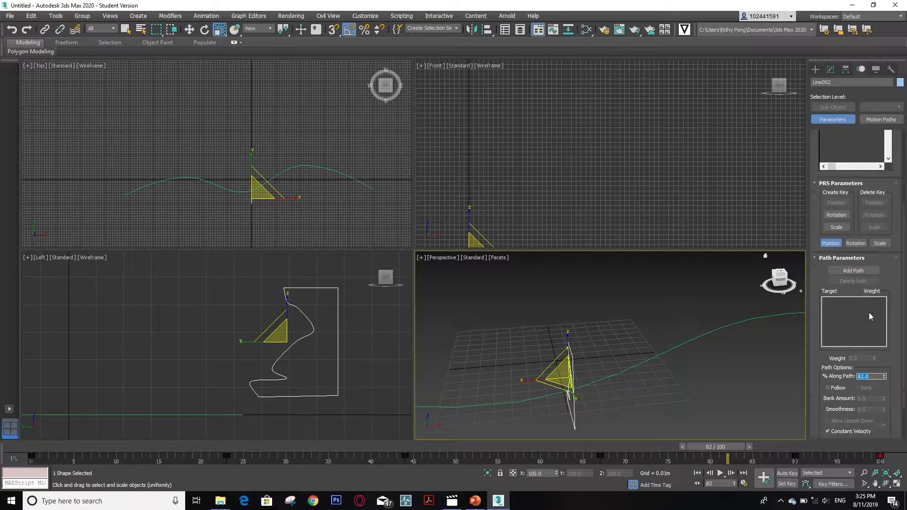
pyautogui.scroll(-2, 887, 315)
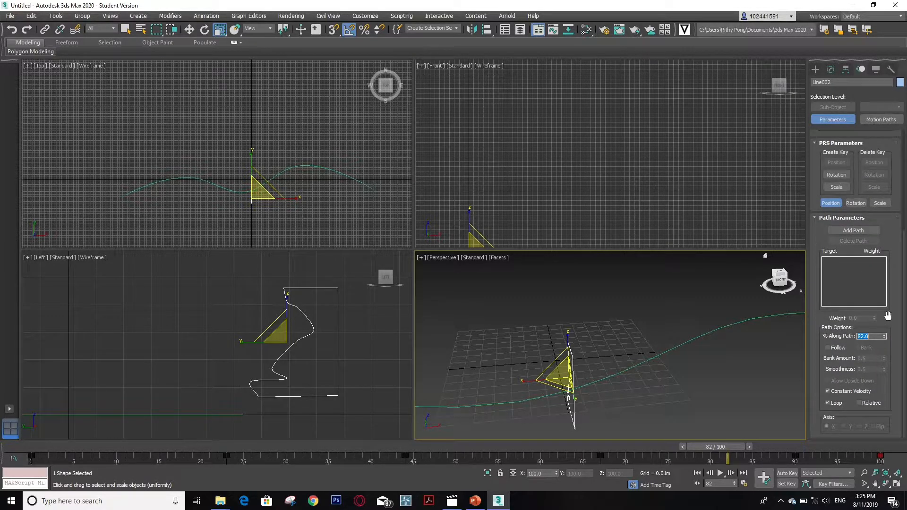
pyautogui.scroll(1, 887, 315)
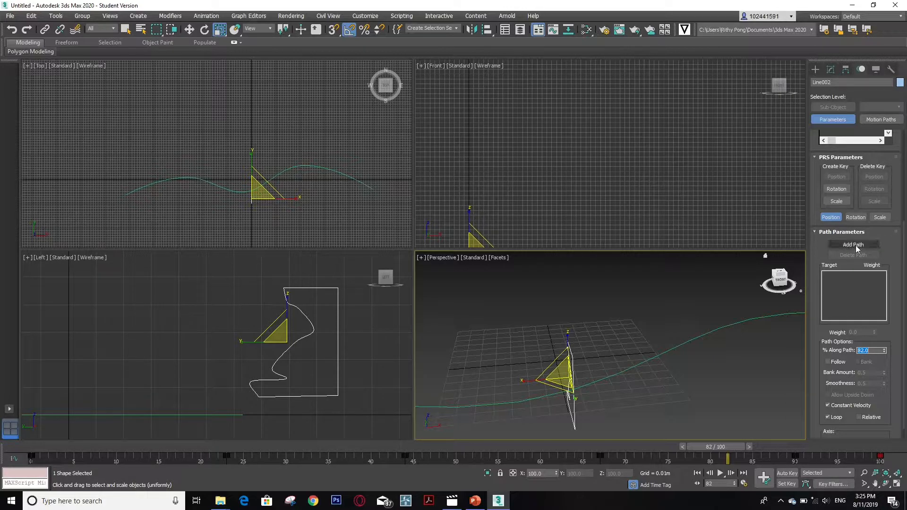
pyautogui.click(853, 245)
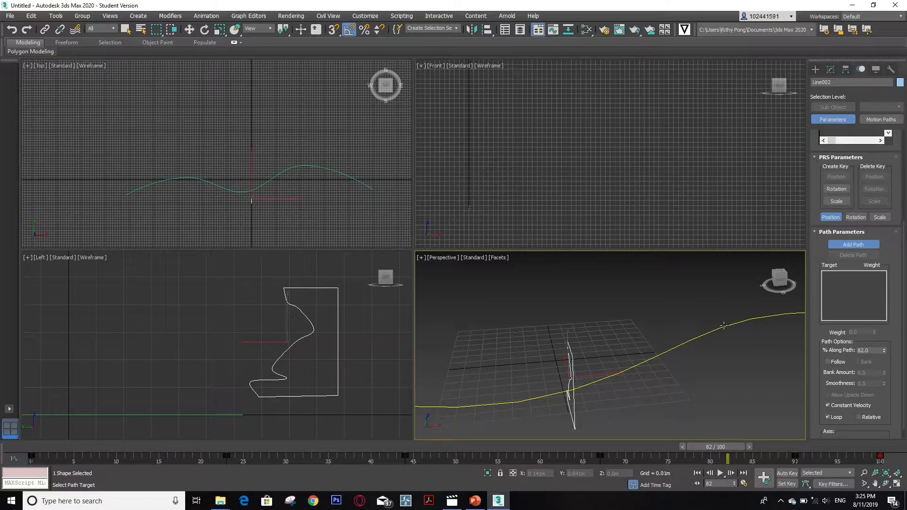
pyautogui.click(723, 325)
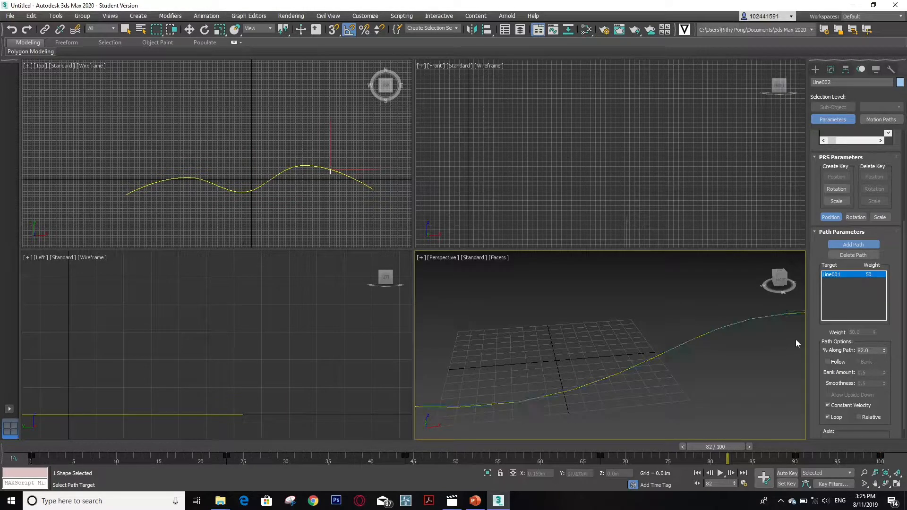
pyautogui.click(828, 362)
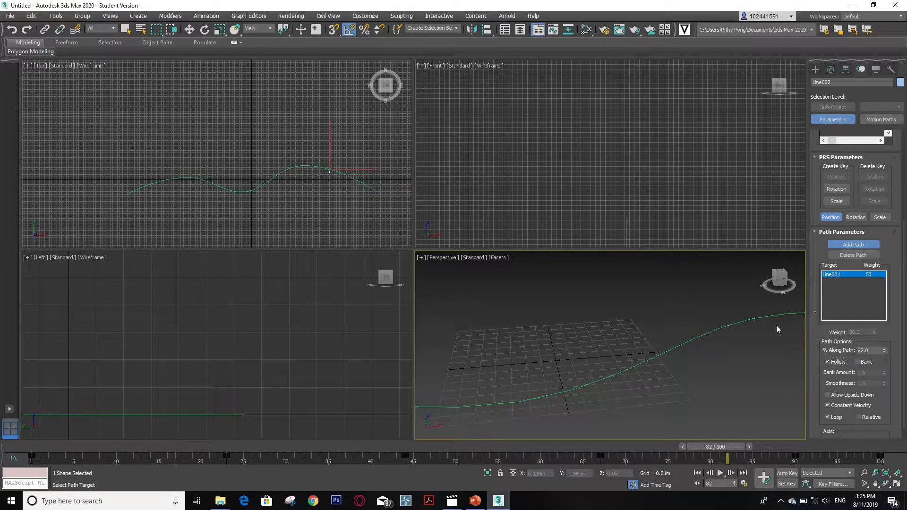
pyautogui.scroll(-5, 619, 364)
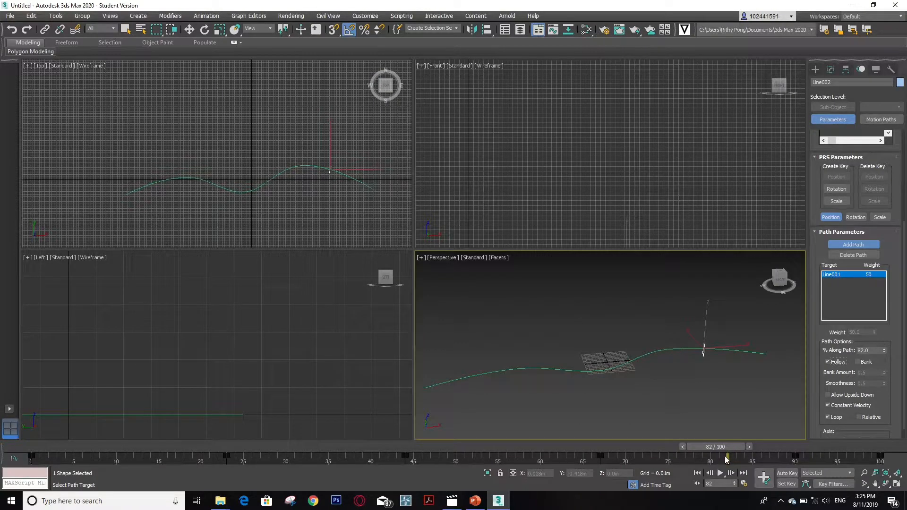
pyautogui.moveTo(715, 446)
pyautogui.mouseDown()
pyautogui.moveTo(531, 447)
pyautogui.moveTo(410, 415)
pyautogui.moveTo(315, 409)
pyautogui.moveTo(152, 445)
pyautogui.moveTo(283, 415)
pyautogui.moveTo(775, 443)
pyautogui.moveTo(388, 449)
pyautogui.moveTo(182, 437)
pyautogui.moveTo(245, 460)
pyautogui.moveTo(551, 435)
pyautogui.moveTo(749, 435)
pyautogui.moveTo(744, 446)
pyautogui.moveTo(229, 432)
pyautogui.moveTo(532, 457)
pyautogui.moveTo(709, 434)
pyautogui.mouseUp()
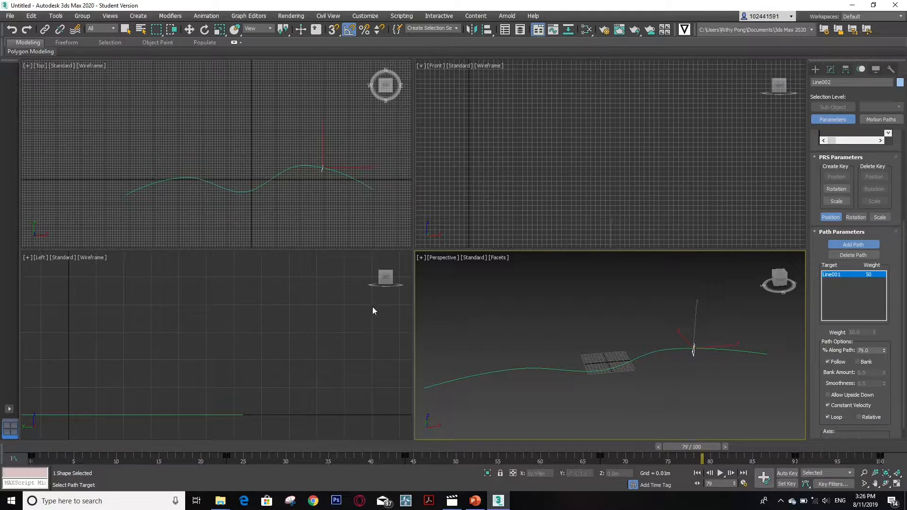
# Create a range Snapshot of the animated profile from frame 0 to 100, using several copies and the Mesh clone method
pyautogui.click(57, 16)
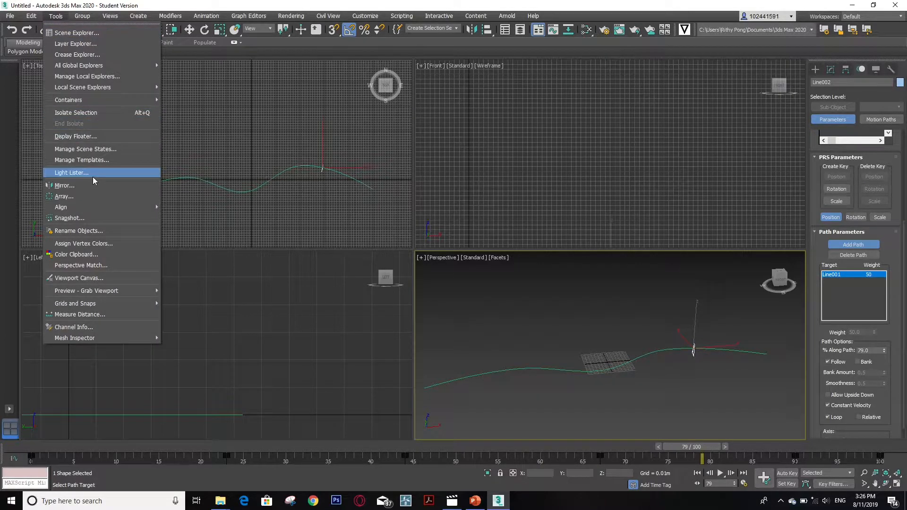
pyautogui.click(85, 219)
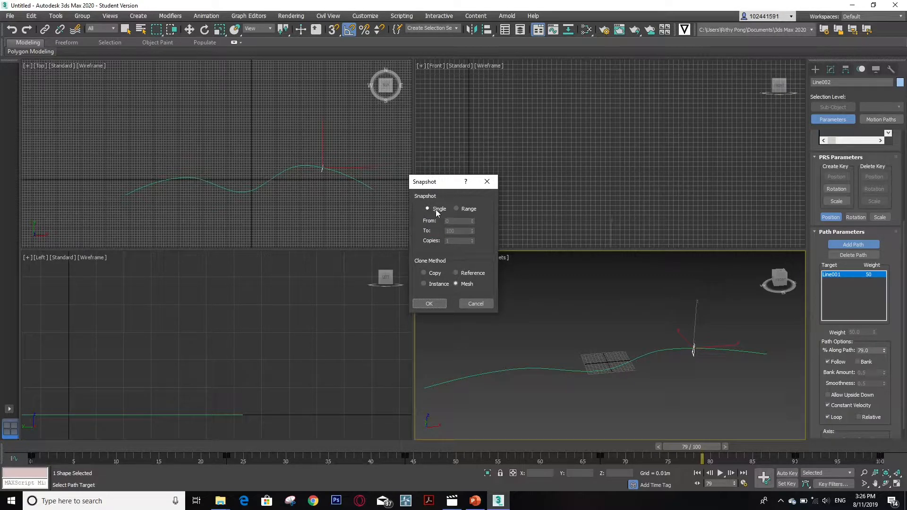
pyautogui.click(457, 209)
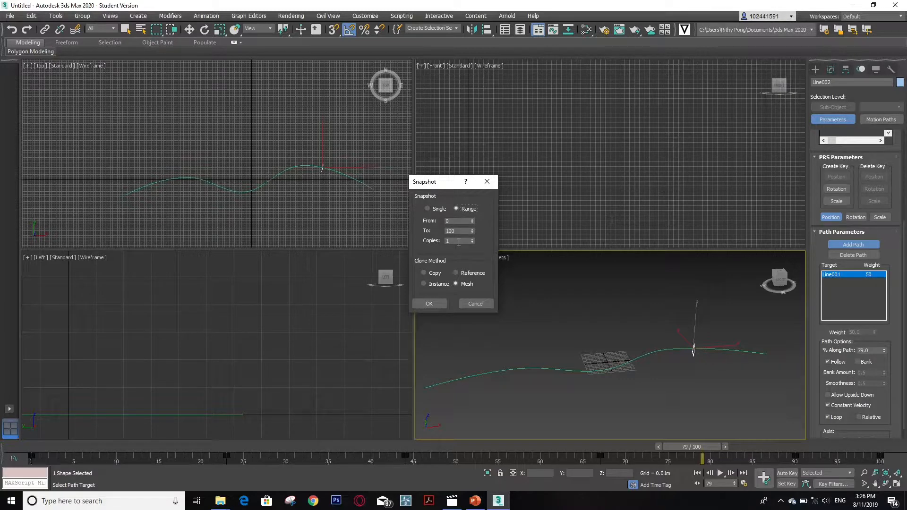
pyautogui.click(458, 241)
pyautogui.click(432, 304)
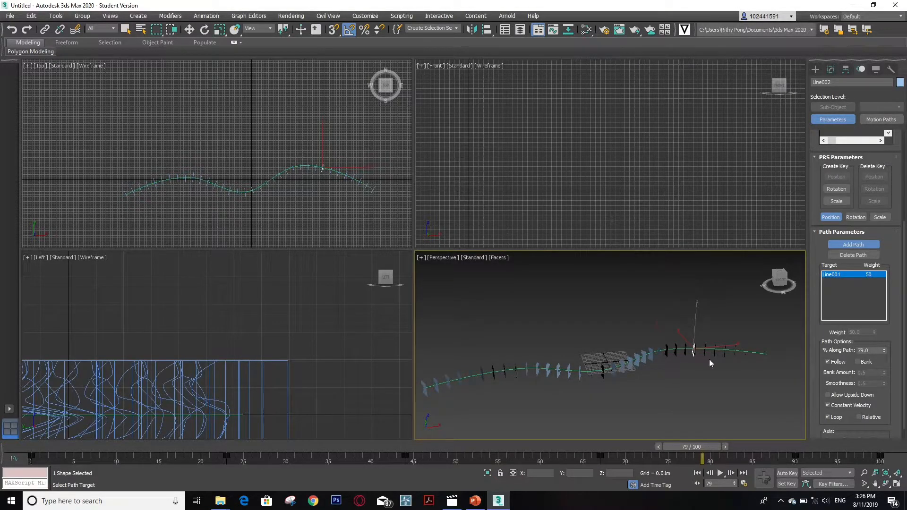
# Hide the original animated profile spline among the snapshot copies
pyautogui.scroll(3, 737, 358)
pyautogui.scroll(5, 614, 350)
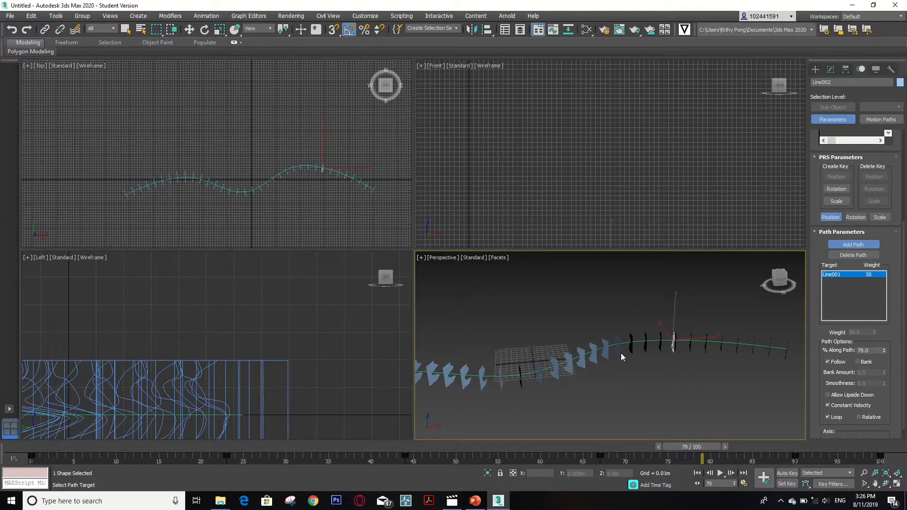
pyautogui.scroll(-5, 590, 324)
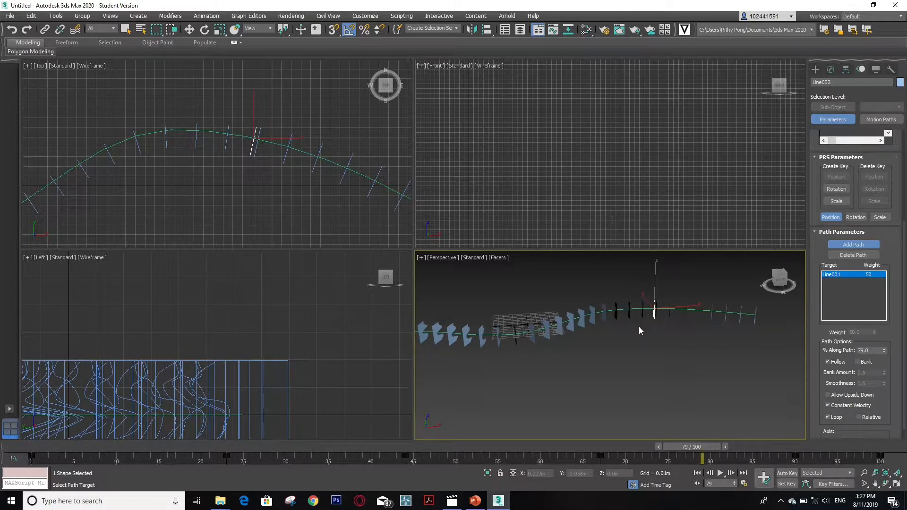
pyautogui.scroll(6, 654, 314)
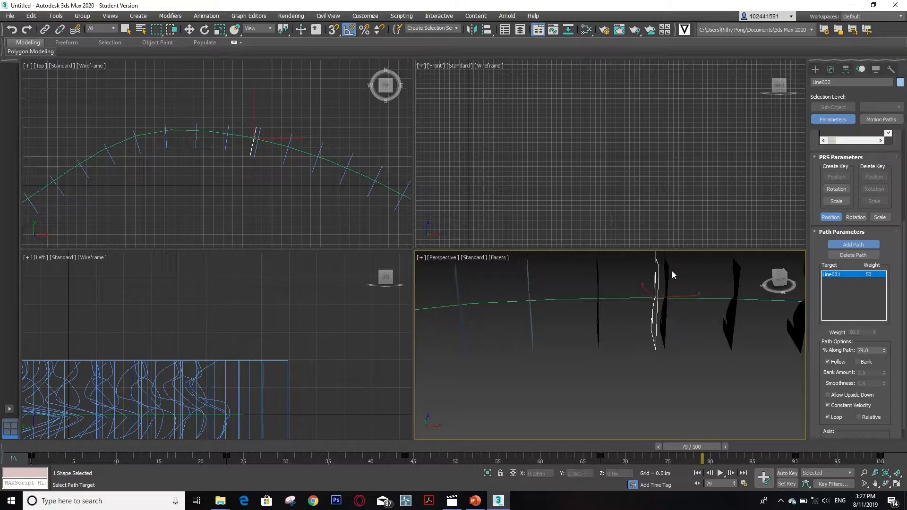
pyautogui.scroll(-5, 635, 293)
pyautogui.scroll(4, 629, 289)
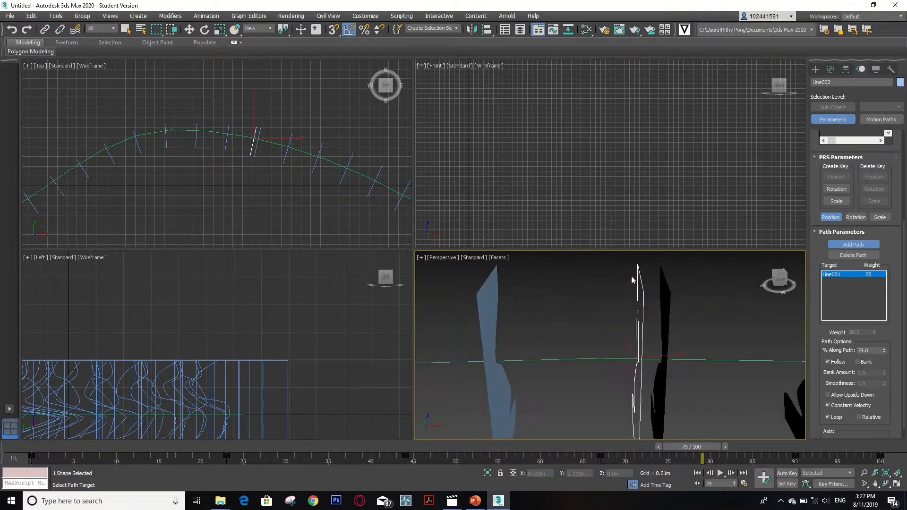
pyautogui.press('w')
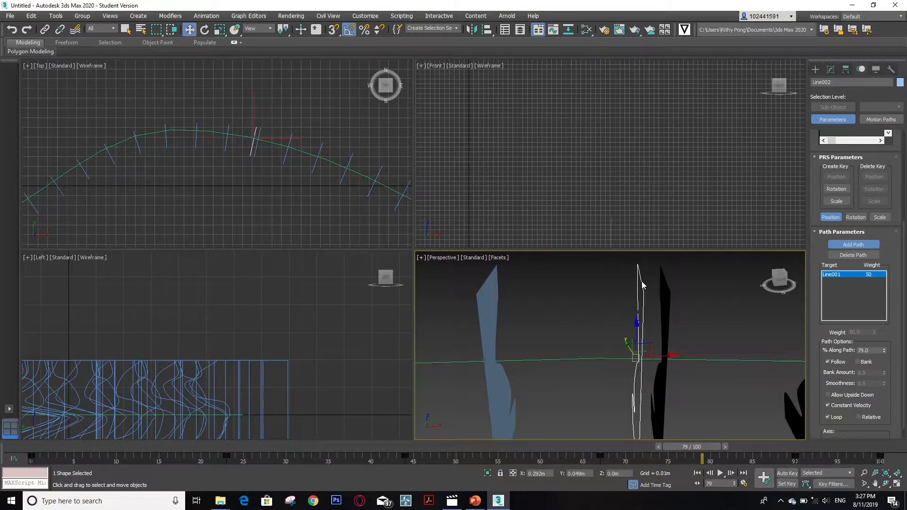
pyautogui.rightClick(642, 284)
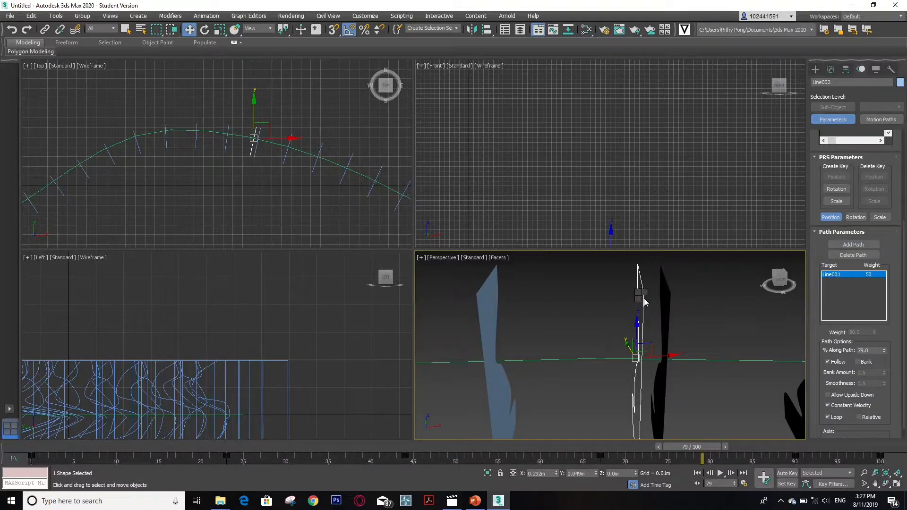
pyautogui.rightClick(641, 296)
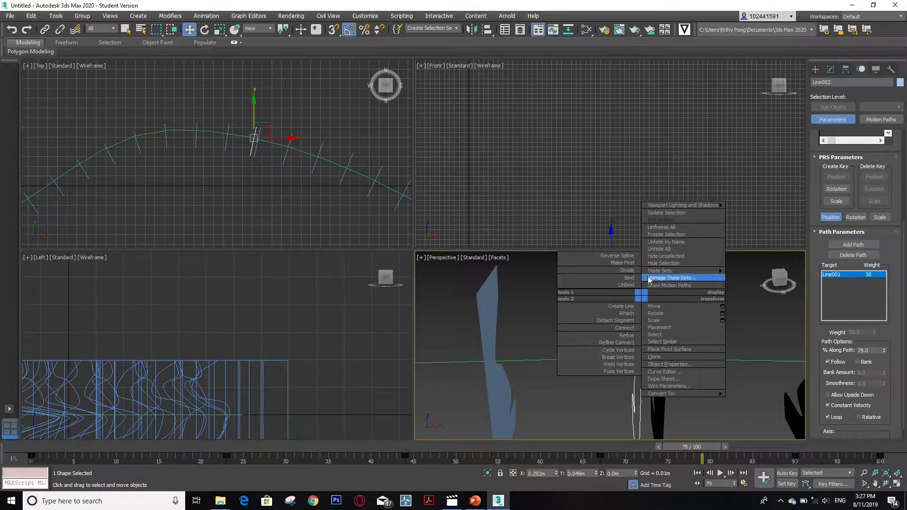
pyautogui.click(665, 263)
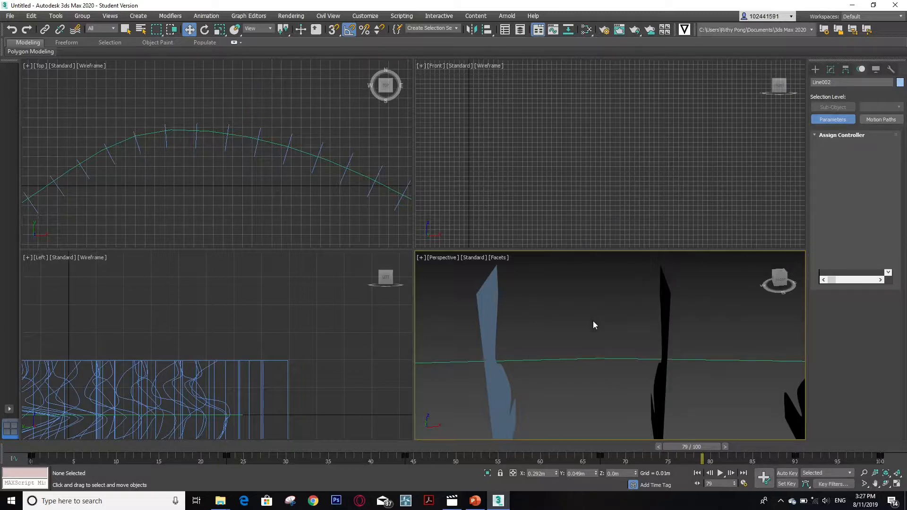
# Select the snapshot slice at the far end of the path and open the list of objects that can be attached to its mesh
pyautogui.scroll(-2, 570, 361)
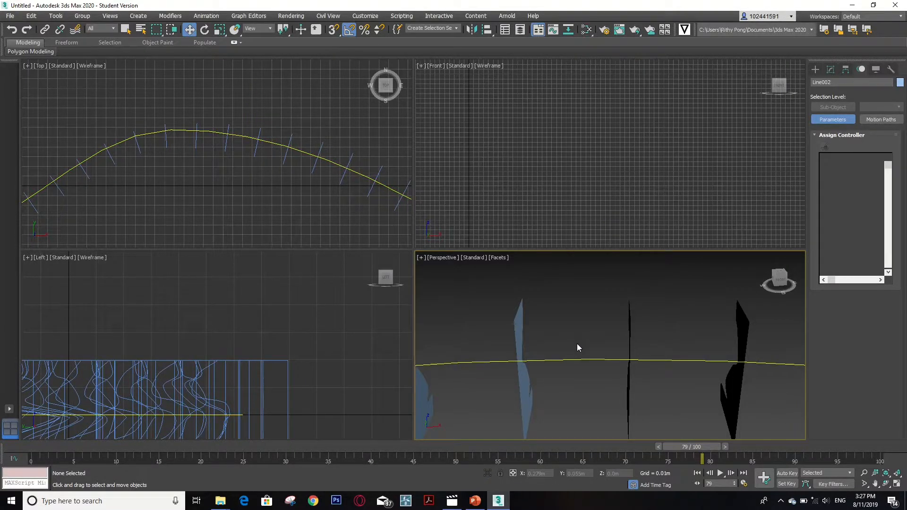
pyautogui.scroll(-5, 576, 348)
pyautogui.scroll(3, 635, 352)
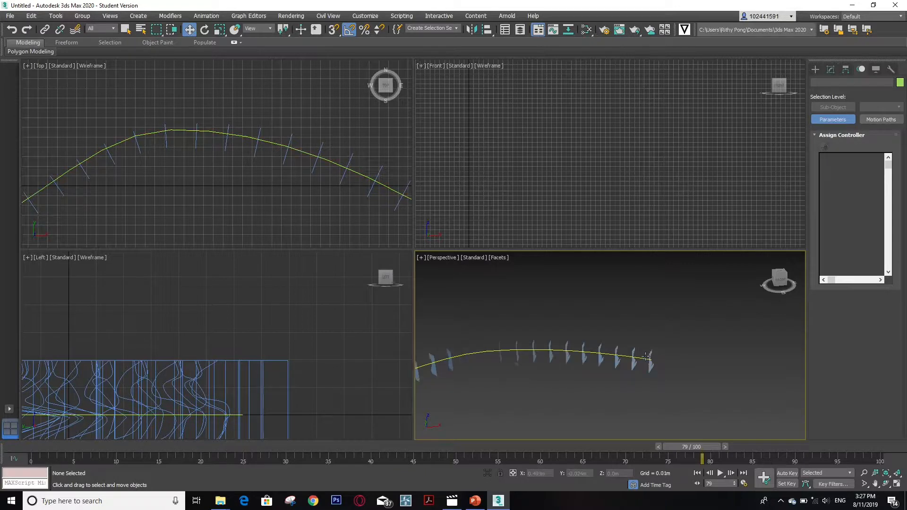
pyautogui.click(652, 366)
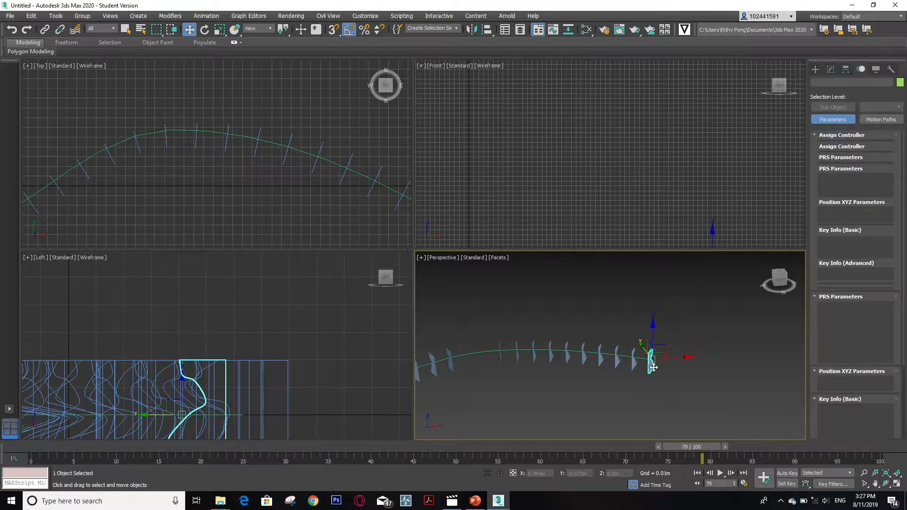
pyautogui.click(830, 70)
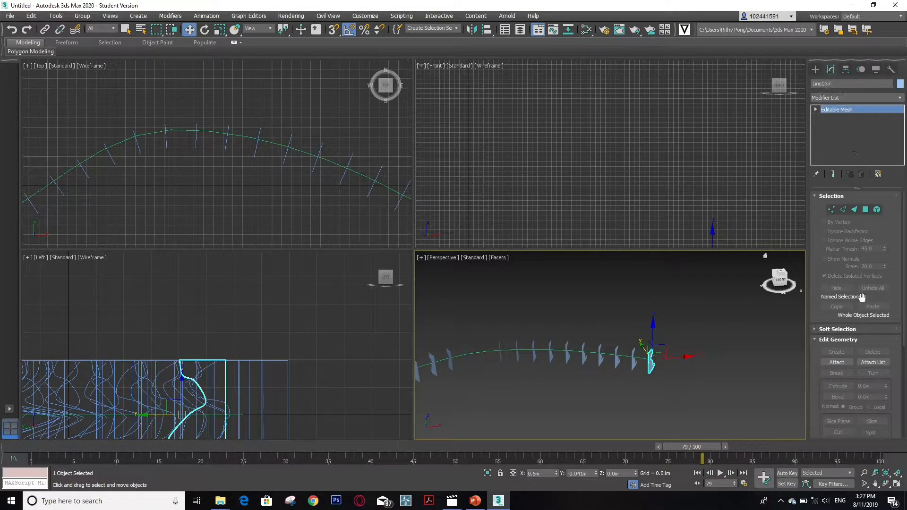
pyautogui.scroll(-2, 859, 267)
pyautogui.scroll(-1, 860, 267)
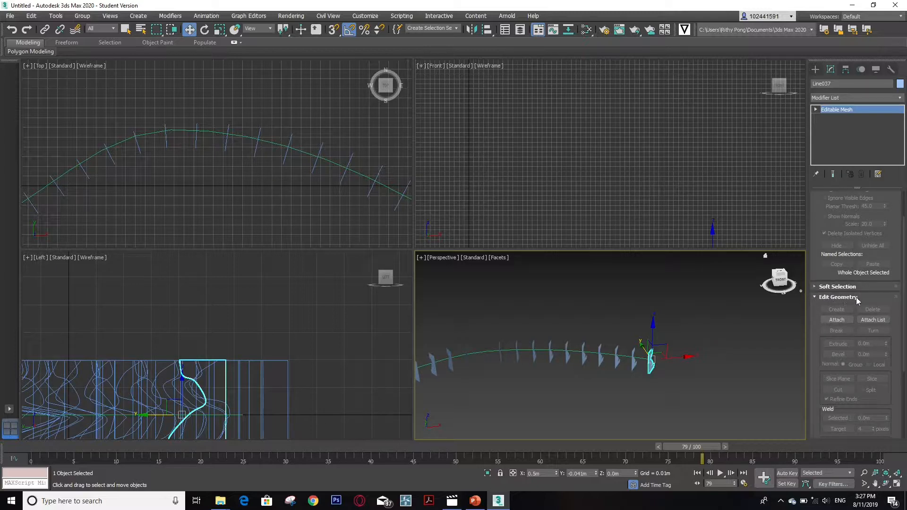
pyautogui.click(871, 321)
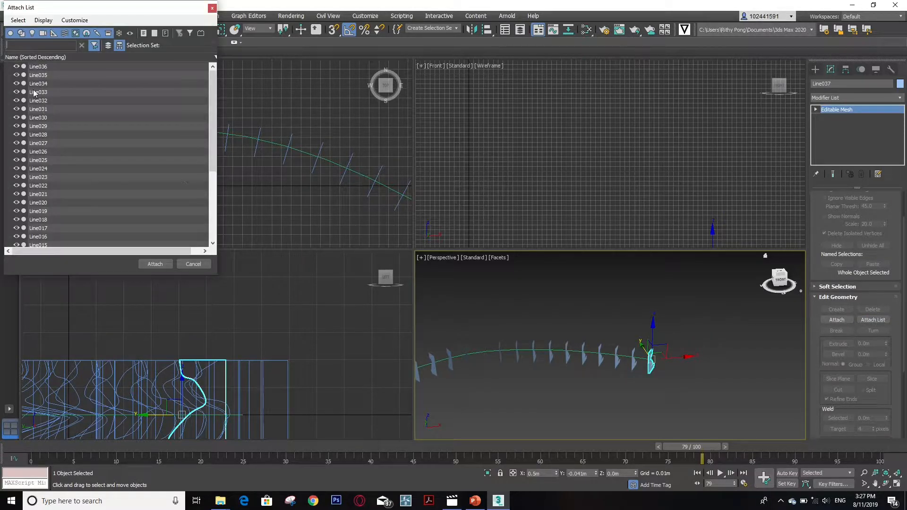
# Attach all the listed slice meshes except Line001 to the selected end slice
pyautogui.scroll(-5, 41, 110)
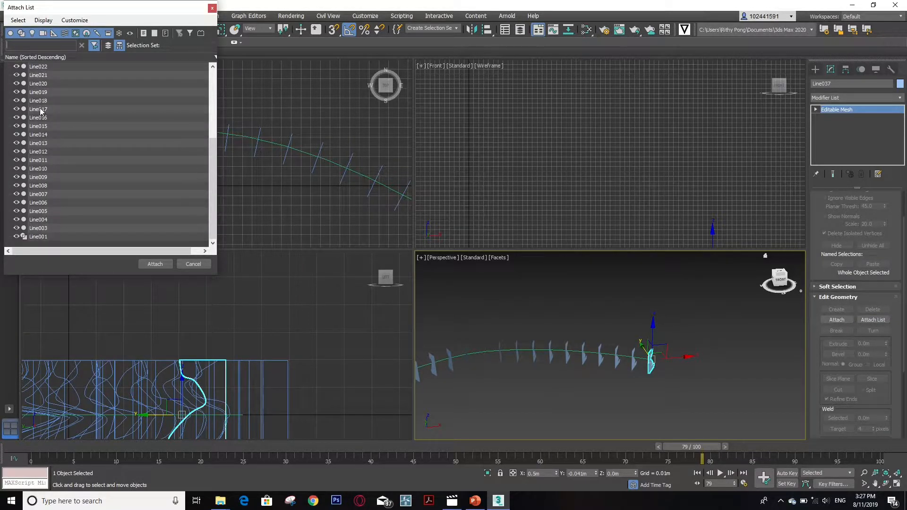
pyautogui.click(39, 108)
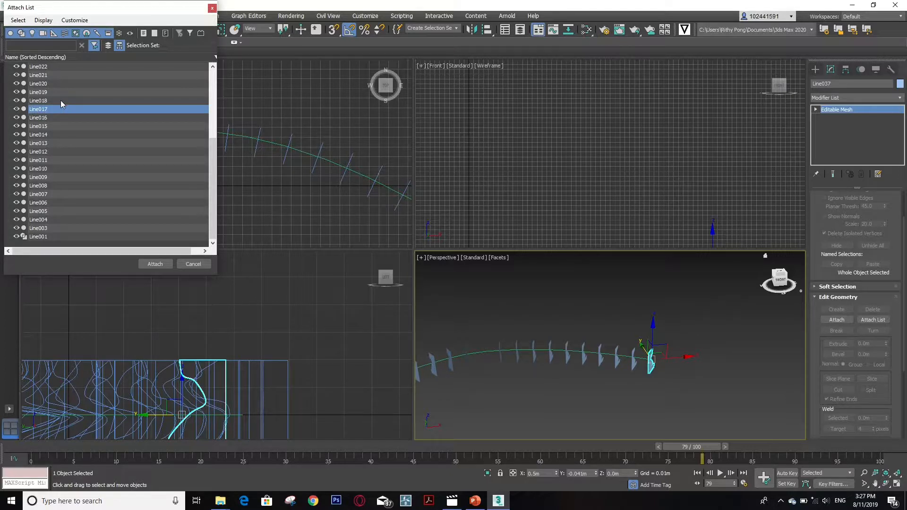
pyautogui.hotkey('ctrl', 'a')
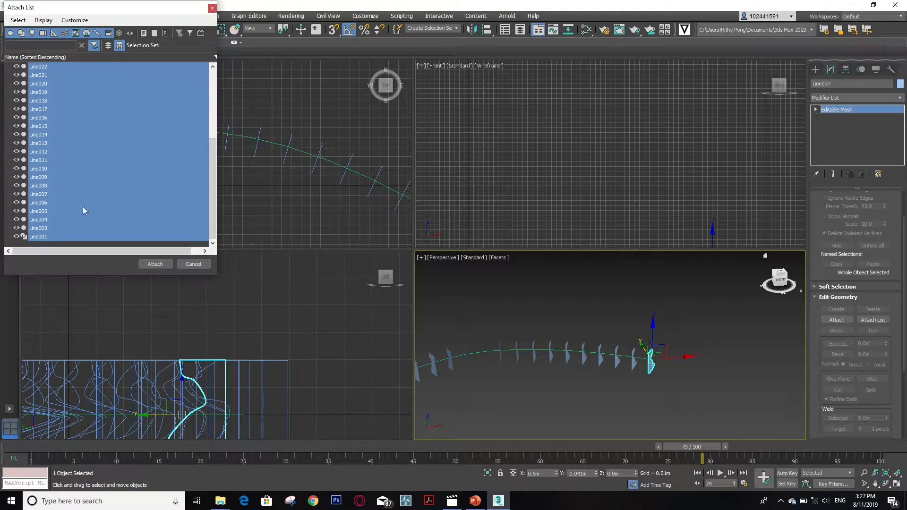
pyautogui.keyDown('ctrl'); pyautogui.click(38, 237); pyautogui.keyUp('ctrl')
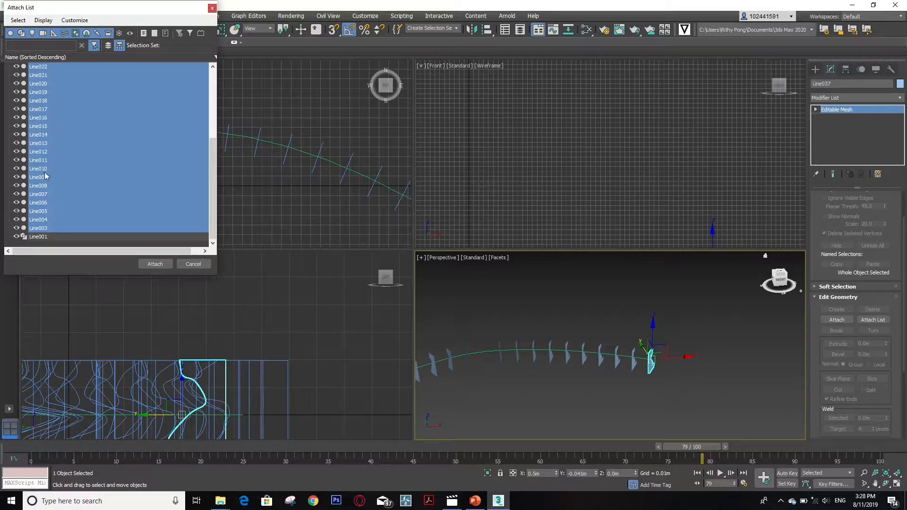
pyautogui.click(156, 265)
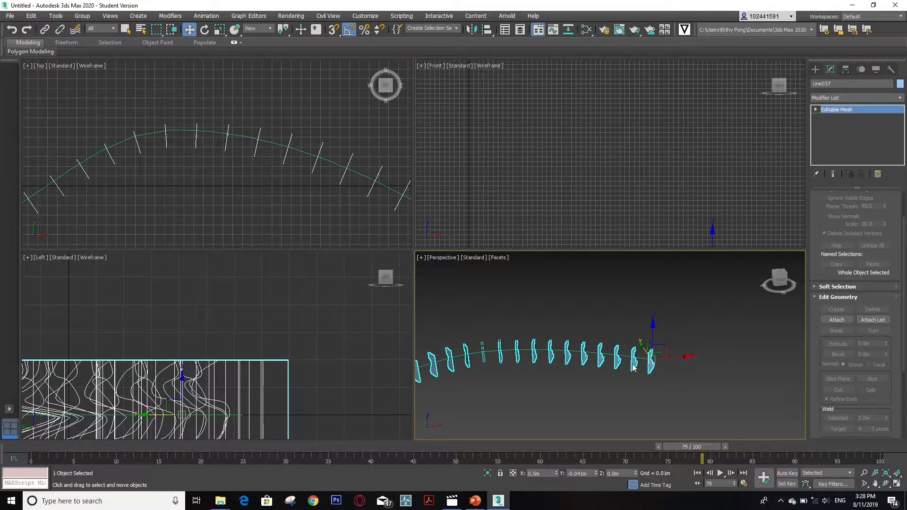
# Reselect the combined slice mesh and switch to Edge sub-object selection
pyautogui.click(633, 364)
pyautogui.click(678, 398)
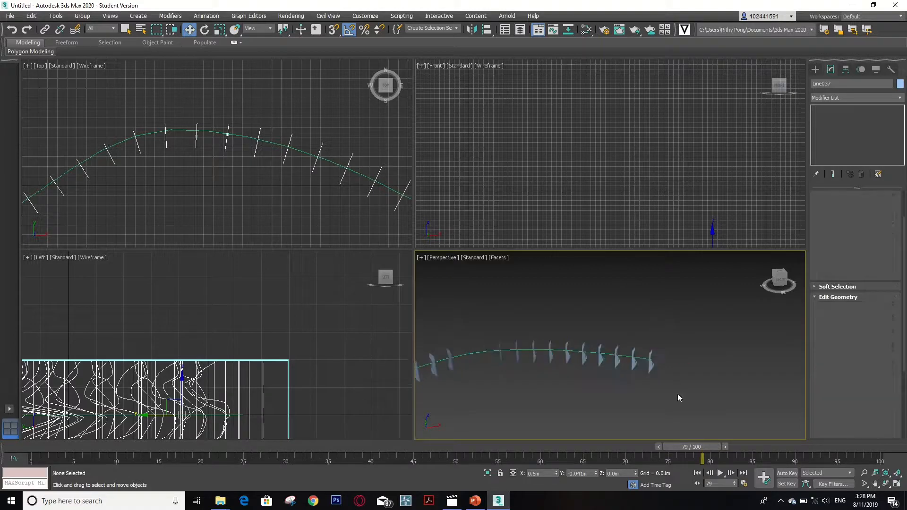
pyautogui.click(650, 364)
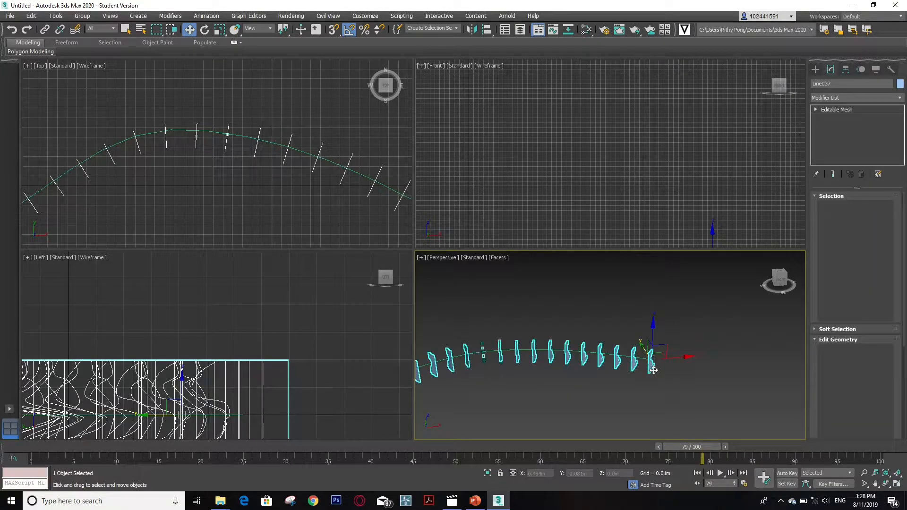
pyautogui.click(655, 370)
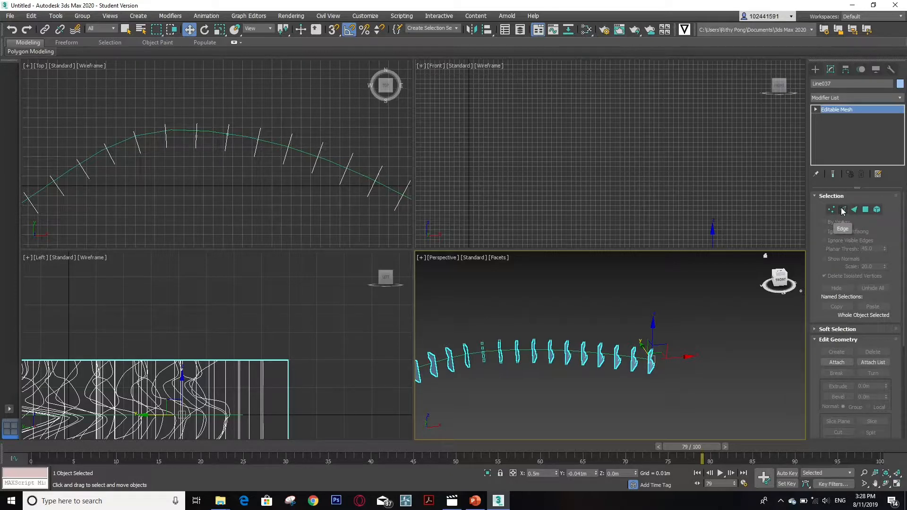
pyautogui.click(843, 211)
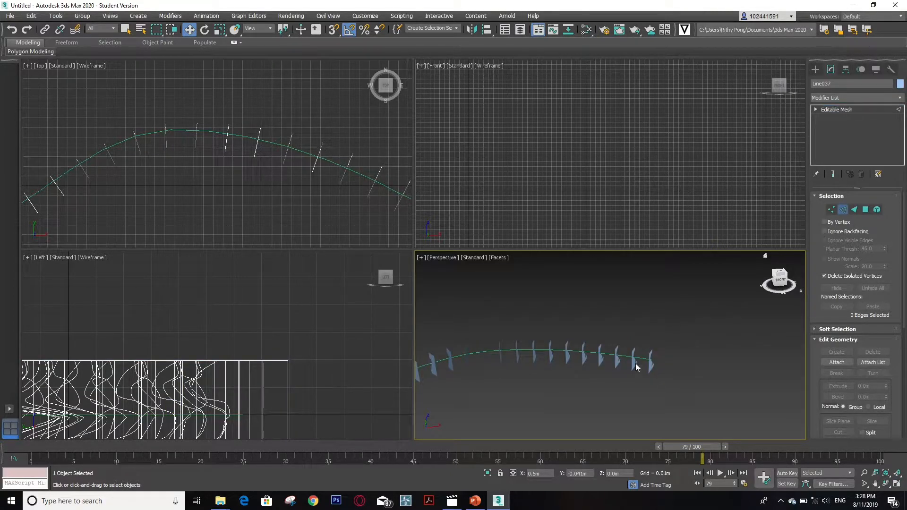
pyautogui.scroll(3, 649, 368)
pyautogui.scroll(3, 652, 371)
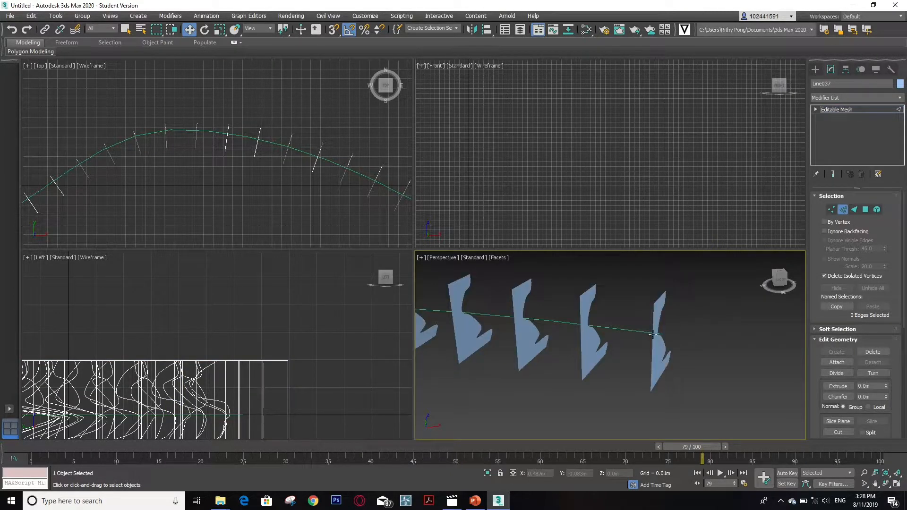
pyautogui.moveTo(656, 307); pyautogui.dragTo(648, 317)
pyautogui.scroll(4, 650, 312)
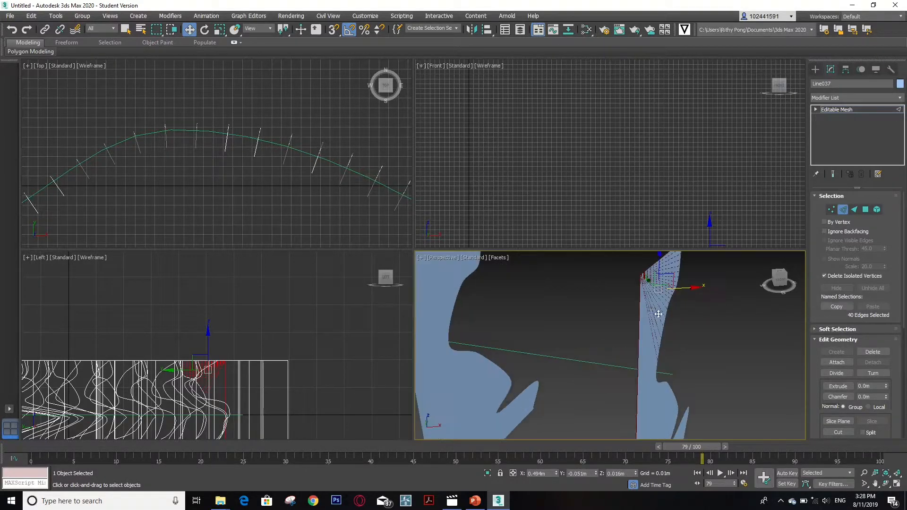
pyautogui.scroll(-4, 650, 312)
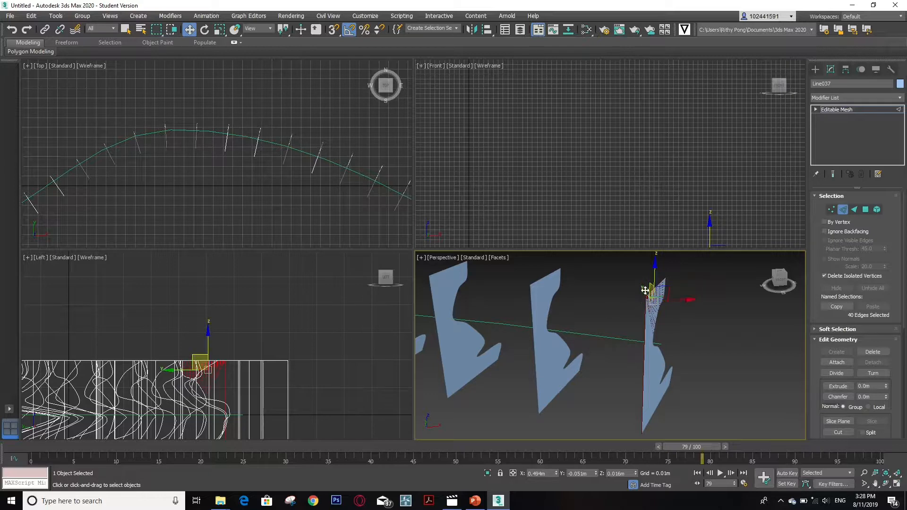
pyautogui.scroll(-3, 648, 293)
pyautogui.scroll(2, 649, 291)
pyautogui.scroll(3, 680, 283)
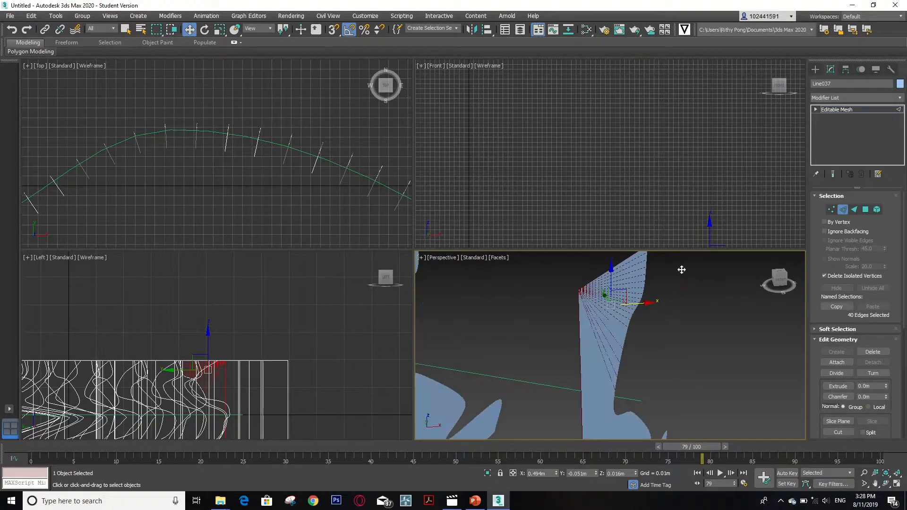
pyautogui.scroll(-6, 679, 293)
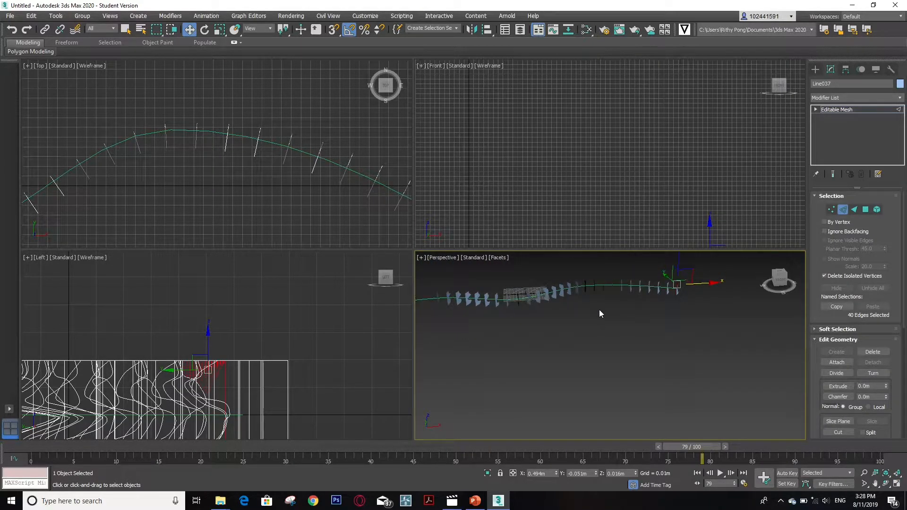
pyautogui.moveTo(599, 310); pyautogui.dragTo(628, 355, button='middle')
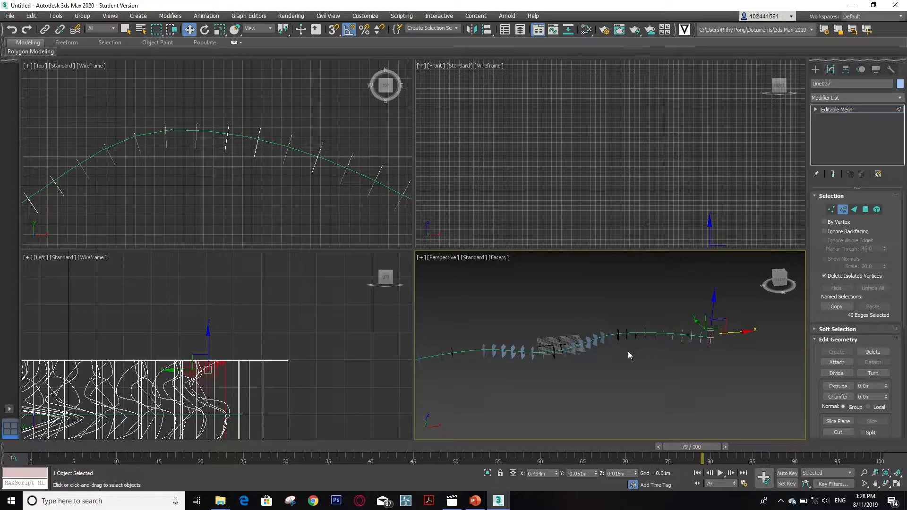
pyautogui.click(358, 211)
# Window-select the edges at the lower ends of the last six slices along the path in the Top view
pyautogui.moveTo(282, 183); pyautogui.dragTo(324, 195, button='middle')
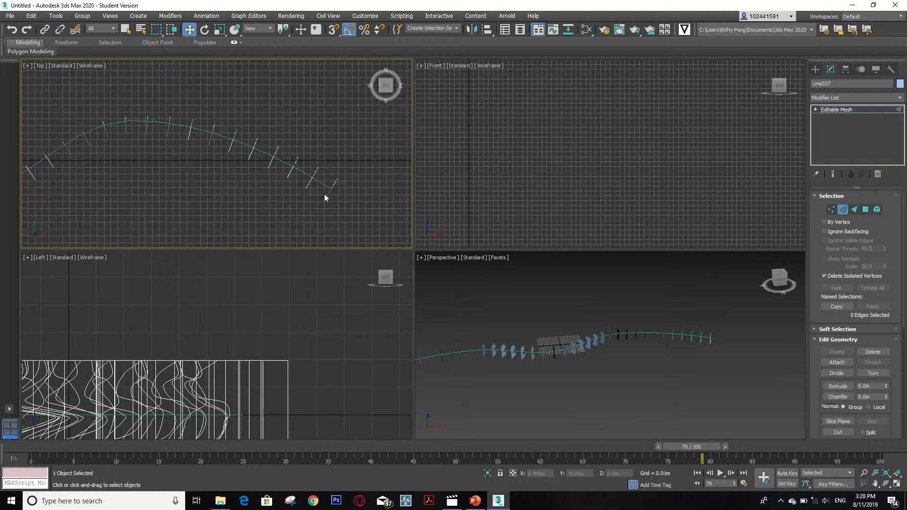
pyautogui.scroll(5, 331, 194)
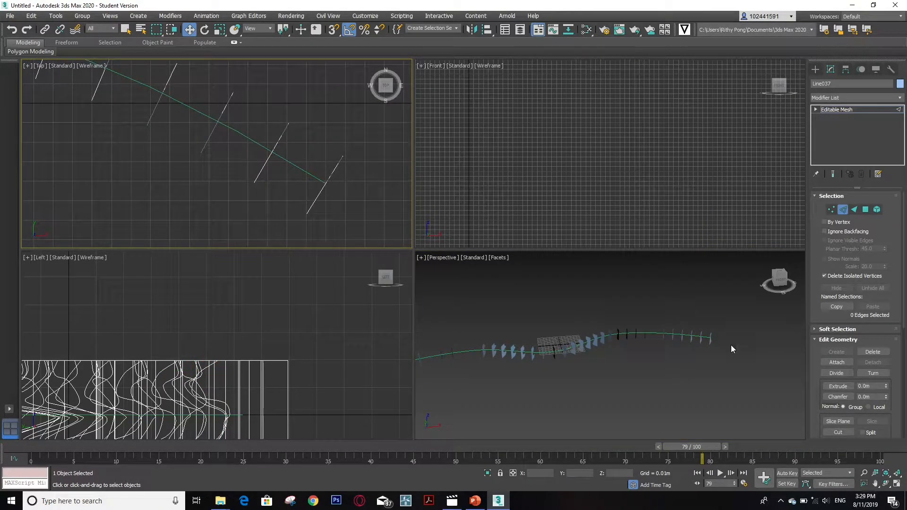
pyautogui.scroll(6, 713, 330)
pyautogui.scroll(-2, 701, 332)
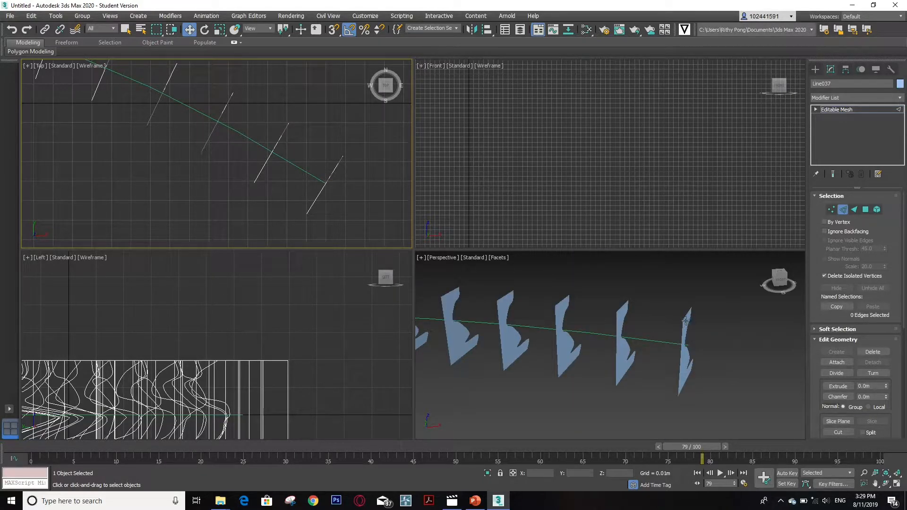
pyautogui.scroll(-2, 685, 321)
pyautogui.scroll(-3, 327, 209)
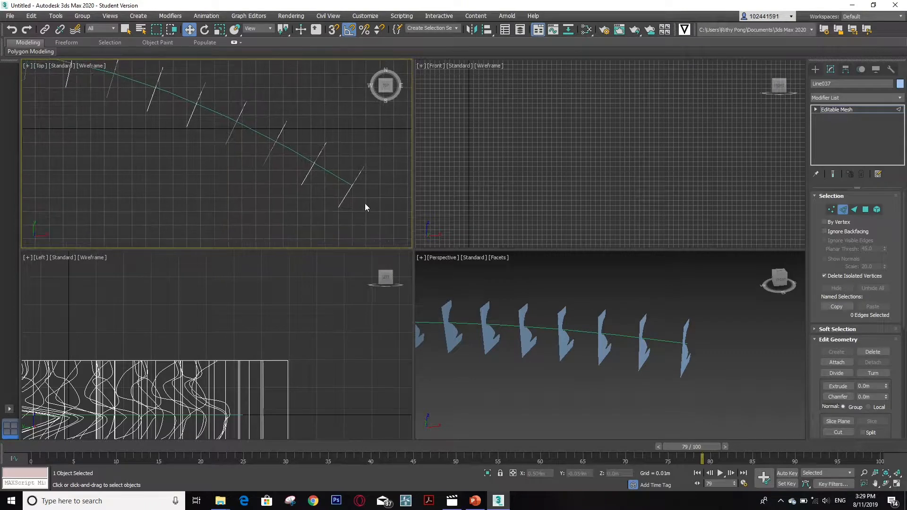
pyautogui.moveTo(328, 204); pyautogui.dragTo(330, 204)
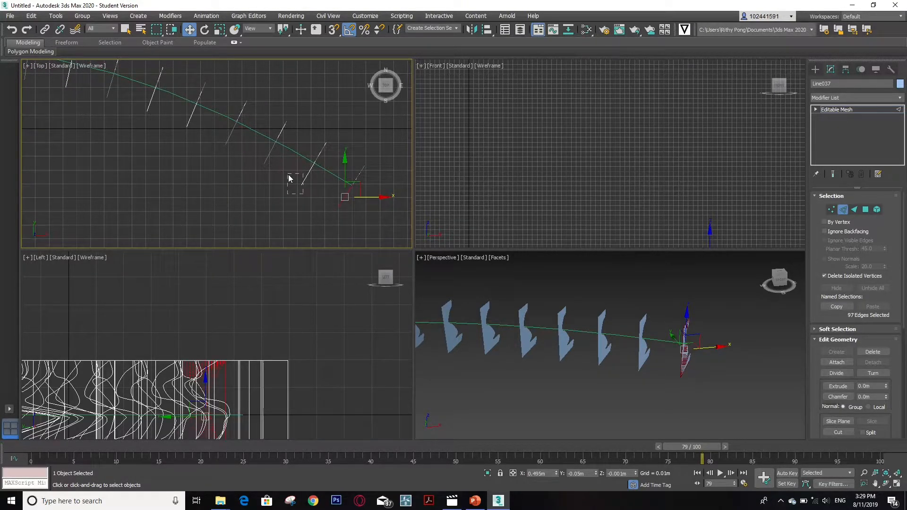
pyautogui.moveTo(290, 178); pyautogui.dragTo(289, 178)
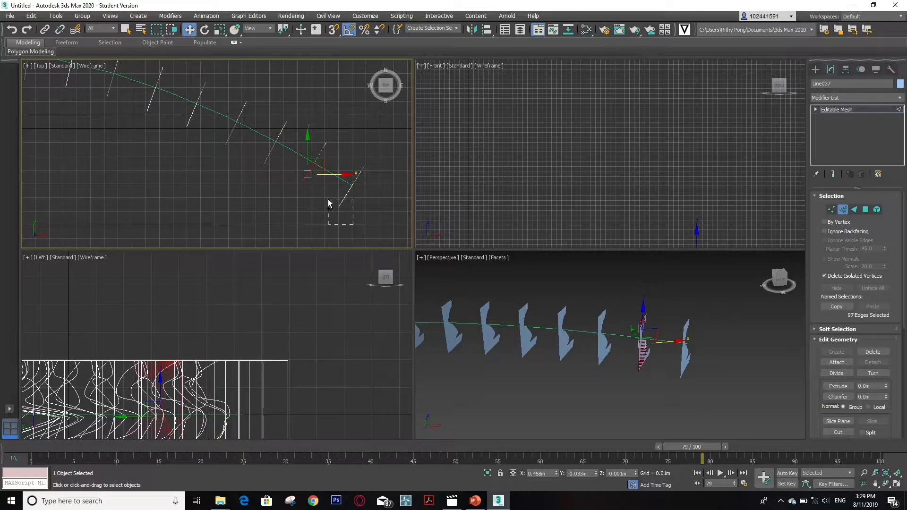
pyautogui.keyDown('ctrl'); pyautogui.moveTo(329, 203); pyautogui.dragTo(329, 204); pyautogui.keyUp('ctrl')
pyautogui.keyDown('ctrl'); pyautogui.moveTo(278, 176); pyautogui.dragTo(251, 158); pyautogui.keyUp('ctrl')
pyautogui.keyDown('ctrl'); pyautogui.moveTo(242, 163); pyautogui.dragTo(195, 149); pyautogui.keyUp('ctrl')
pyautogui.moveTo(150, 113)
pyautogui.keyDown('ctrl'); pyautogui.mouseDown()
pyautogui.moveTo(148, 120)
pyautogui.moveTo(136, 102)
pyautogui.mouseUp(); pyautogui.keyUp('ctrl')
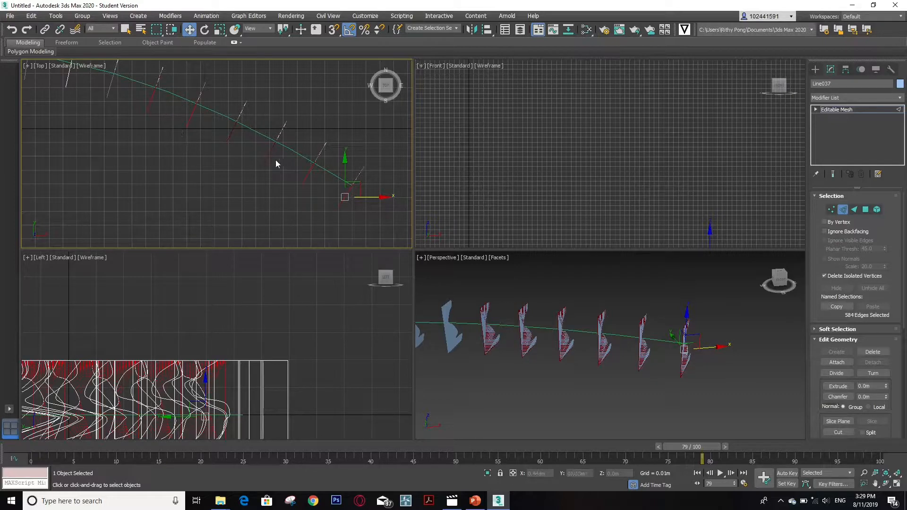
# Add the lower-end edges of the slices across the path's first crest to the edge selection
pyautogui.scroll(-3, 271, 159)
pyautogui.scroll(5, 152, 107)
pyautogui.keyDown('ctrl'); pyautogui.moveTo(239, 181); pyautogui.dragTo(147, 137); pyautogui.keyUp('ctrl')
pyautogui.scroll(-4, 300, 156)
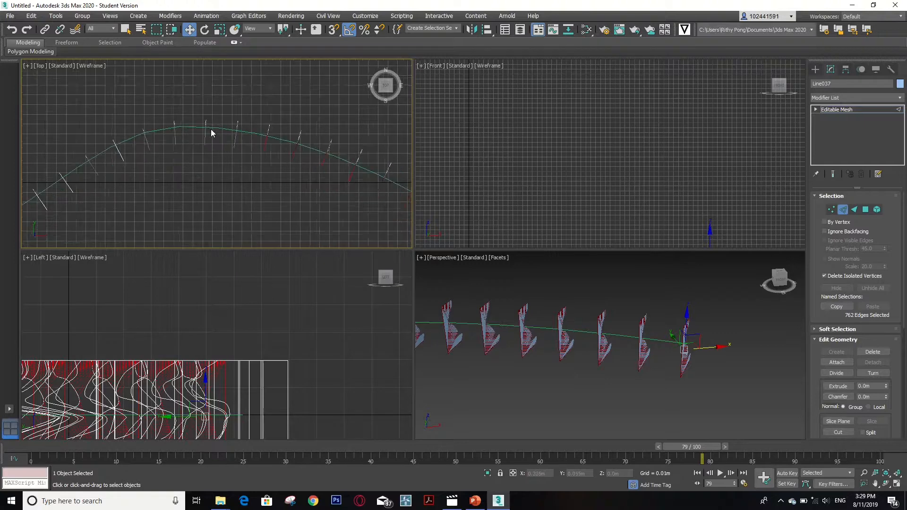
pyautogui.keyDown('ctrl'); pyautogui.moveTo(263, 156); pyautogui.dragTo(165, 152); pyautogui.keyUp('ctrl')
pyautogui.scroll(2, 171, 166)
pyautogui.keyDown('ctrl'); pyautogui.moveTo(142, 208); pyautogui.dragTo(114, 181); pyautogui.keyUp('ctrl')
pyautogui.scroll(-4, 253, 162)
pyautogui.scroll(3, 204, 186)
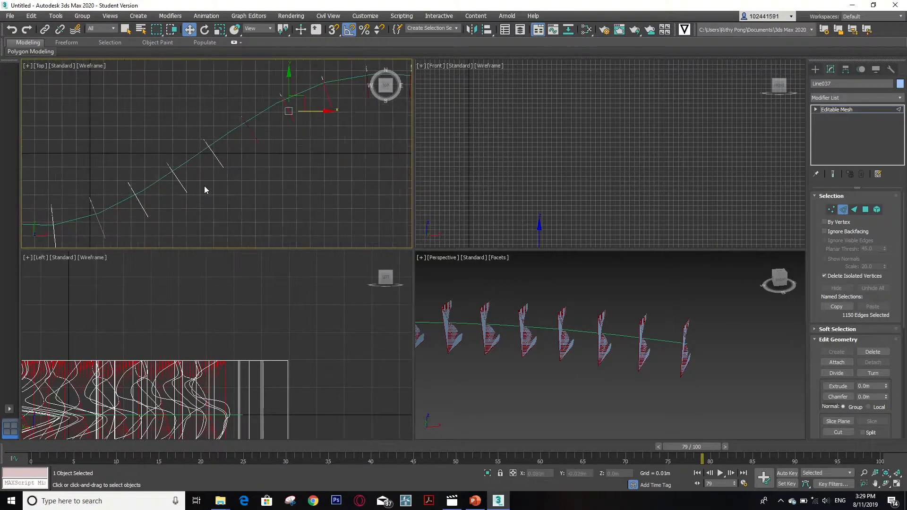
# Extend the edge selection to the lower ends of the slices running down the slope into the path's trough
pyautogui.keyDown('ctrl'); pyautogui.moveTo(221, 171); pyautogui.dragTo(174, 208); pyautogui.keyUp('ctrl')
pyautogui.scroll(-2, 260, 163)
pyautogui.scroll(3, 191, 191)
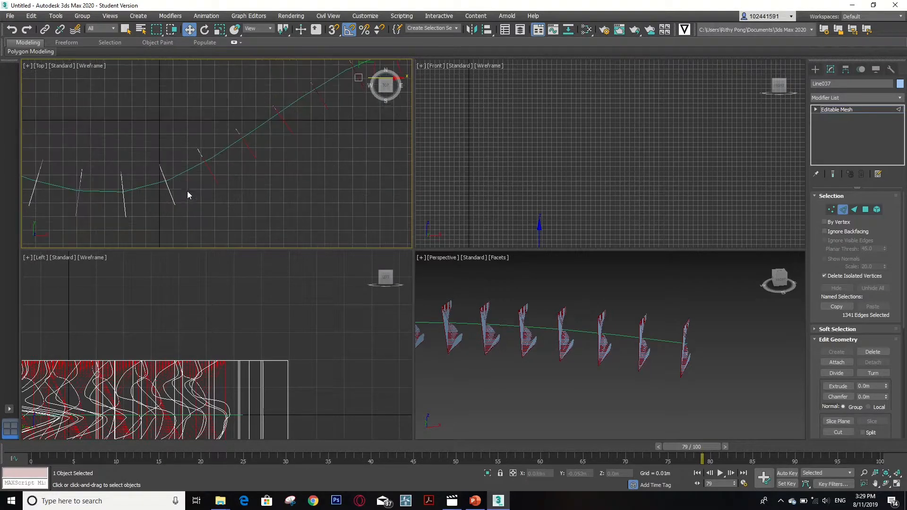
pyautogui.keyDown('ctrl'); pyautogui.moveTo(174, 218); pyautogui.dragTo(171, 218); pyautogui.keyUp('ctrl')
pyautogui.keyDown('ctrl'); pyautogui.moveTo(108, 227); pyautogui.dragTo(108, 226); pyautogui.keyUp('ctrl')
pyautogui.scroll(-3, 328, 171)
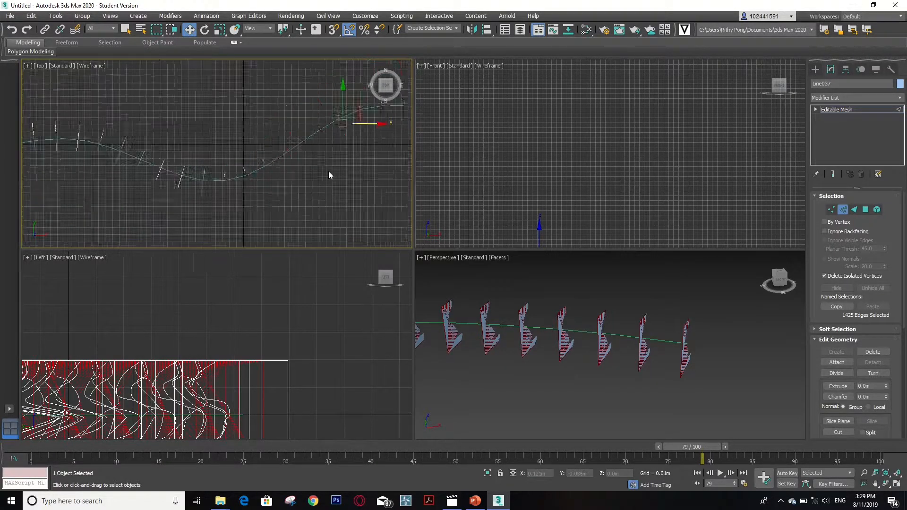
# Add the lower-end edges of the slices from the path's trough up toward the second crest to the selection
pyautogui.scroll(4, 234, 177)
pyautogui.keyDown('ctrl'); pyautogui.moveTo(275, 202); pyautogui.dragTo(222, 224); pyautogui.keyUp('ctrl')
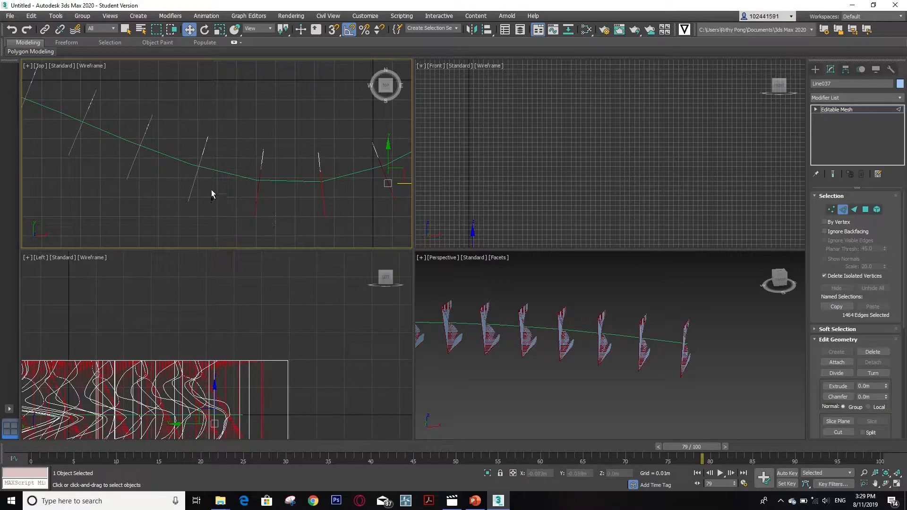
pyautogui.keyDown('ctrl'); pyautogui.moveTo(211, 189); pyautogui.dragTo(175, 208); pyautogui.keyUp('ctrl')
pyautogui.keyDown('ctrl'); pyautogui.moveTo(148, 175); pyautogui.dragTo(106, 210); pyautogui.keyUp('ctrl')
pyautogui.moveTo(112, 191); pyautogui.dragTo(276, 184, button='middle')
pyautogui.keyDown('ctrl'); pyautogui.moveTo(276, 186); pyautogui.dragTo(149, 160); pyautogui.keyUp('ctrl')
pyautogui.keyDown('ctrl'); pyautogui.moveTo(111, 160); pyautogui.dragTo(66, 163); pyautogui.keyUp('ctrl')
# Add the lower-end edges of the slices sloping down from the second crest toward the path's start to the selection
pyautogui.scroll(-5, 257, 121)
pyautogui.scroll(5, 163, 137)
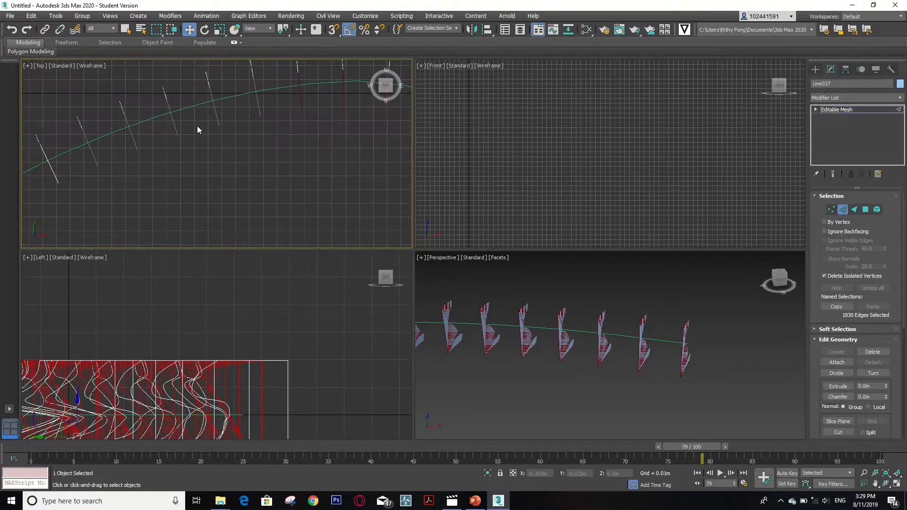
pyautogui.keyDown('ctrl'); pyautogui.moveTo(214, 138); pyautogui.dragTo(213, 138); pyautogui.keyUp('ctrl')
pyautogui.keyDown('ctrl'); pyautogui.moveTo(140, 157); pyautogui.dragTo(138, 156); pyautogui.keyUp('ctrl')
pyautogui.keyDown('ctrl'); pyautogui.moveTo(86, 178); pyautogui.dragTo(63, 183); pyautogui.keyUp('ctrl')
pyautogui.scroll(-5, 203, 155)
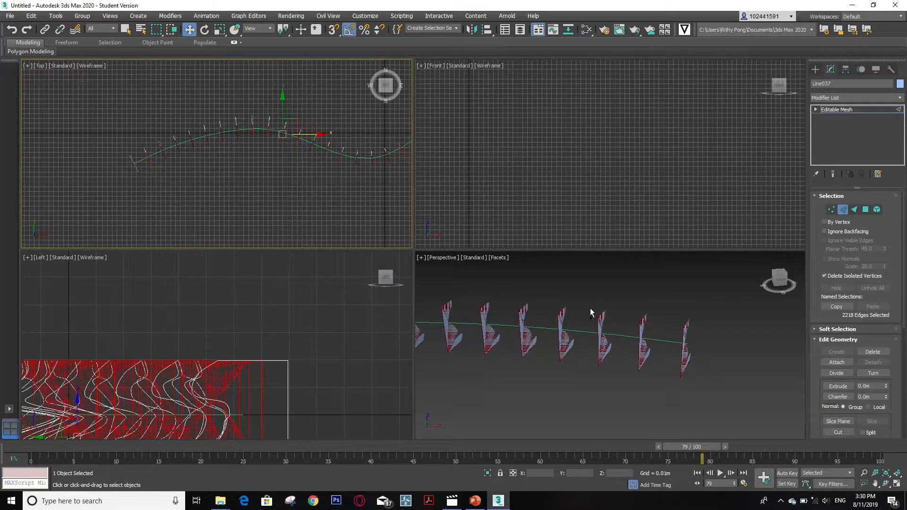
# Invert the edge selection on the combined slice mesh to select the wavy side edges instead
pyautogui.hotkey('ctrl', 'i')
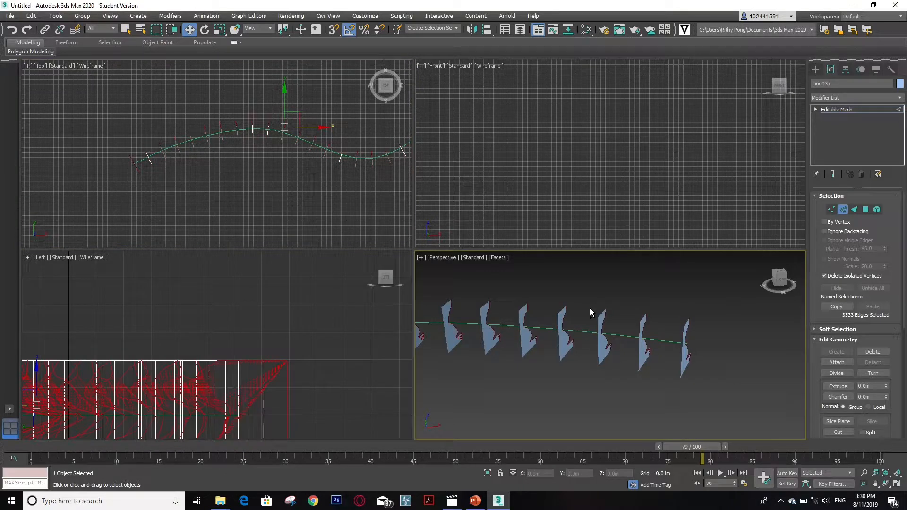
pyautogui.press('Delete')
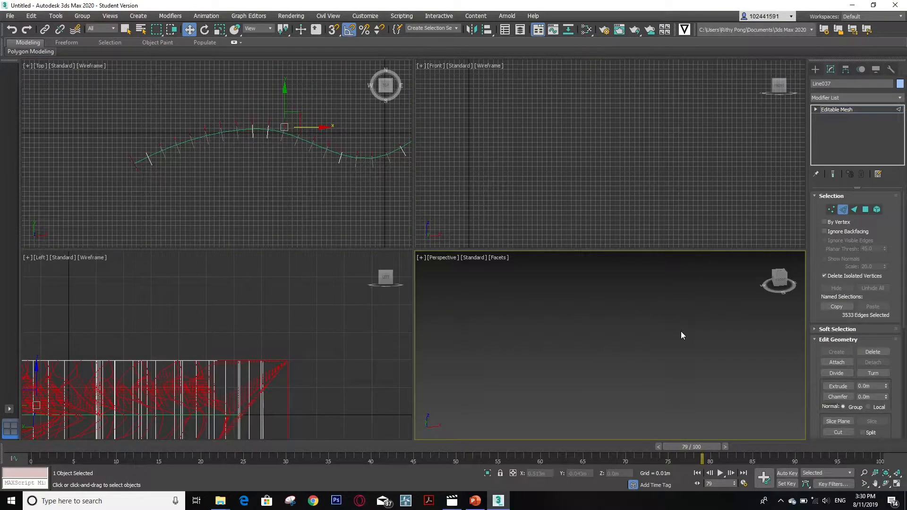
pyautogui.scroll(-2, 675, 333)
pyautogui.scroll(-3, 649, 346)
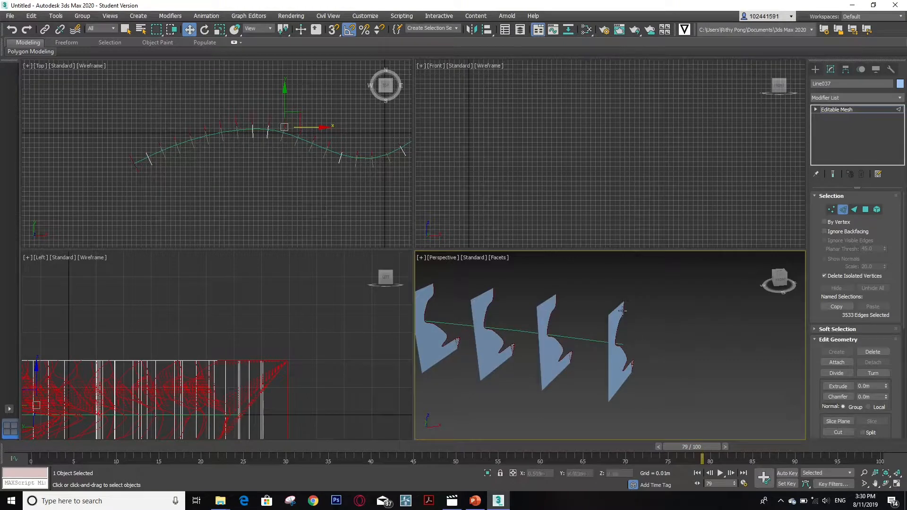
pyautogui.scroll(2, 622, 309)
pyautogui.scroll(2, 622, 305)
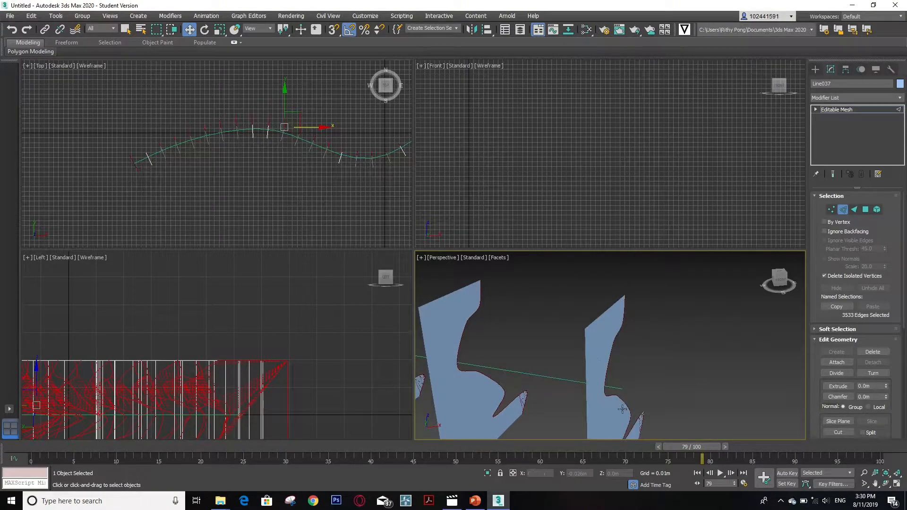
pyautogui.scroll(-3, 609, 303)
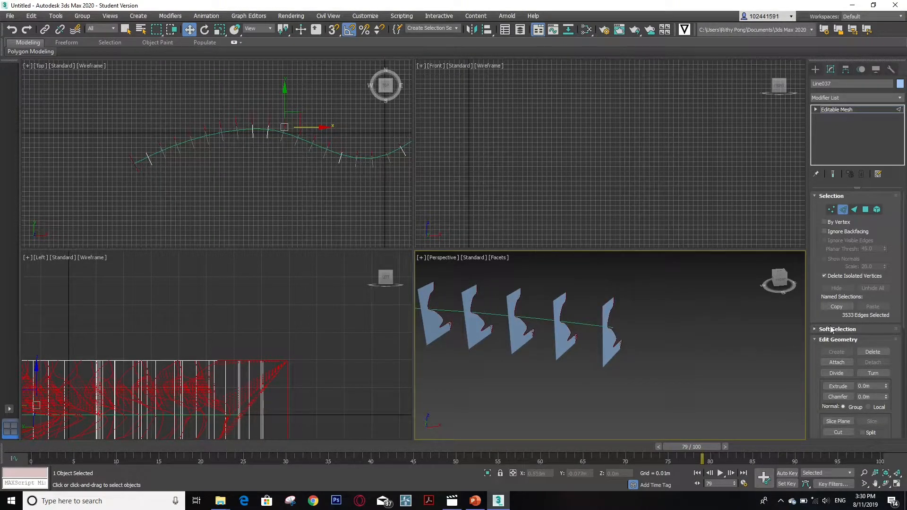
# Create a shape of type Smooth from the selected wavy edges, ignoring hidden edges
pyautogui.scroll(-3, 866, 325)
pyautogui.scroll(-5, 869, 302)
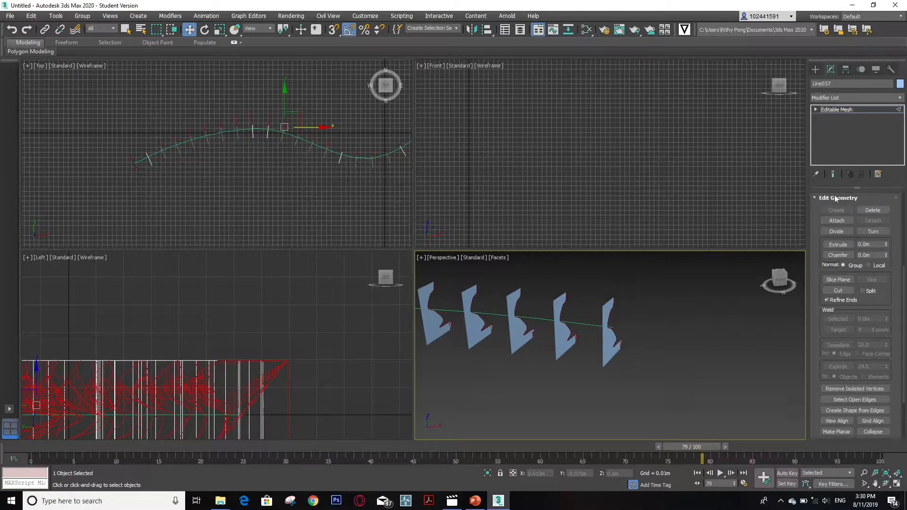
pyautogui.click(858, 411)
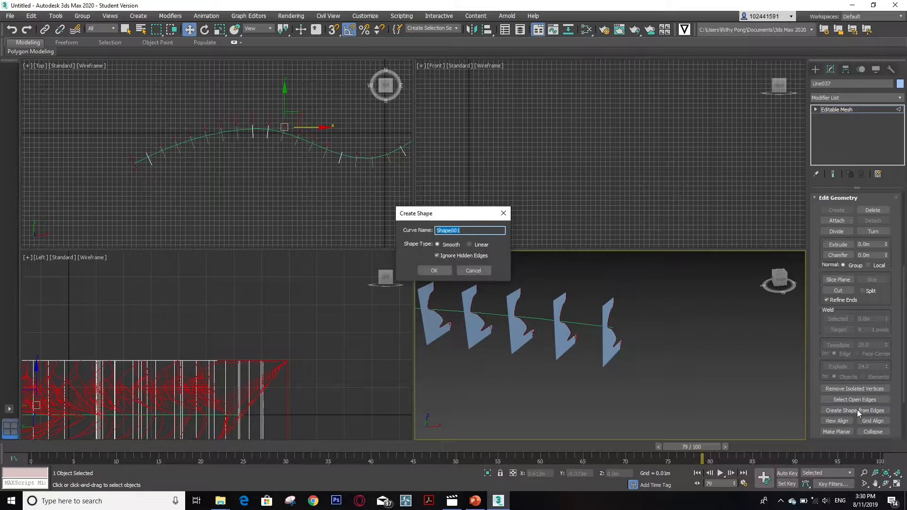
pyautogui.click(433, 271)
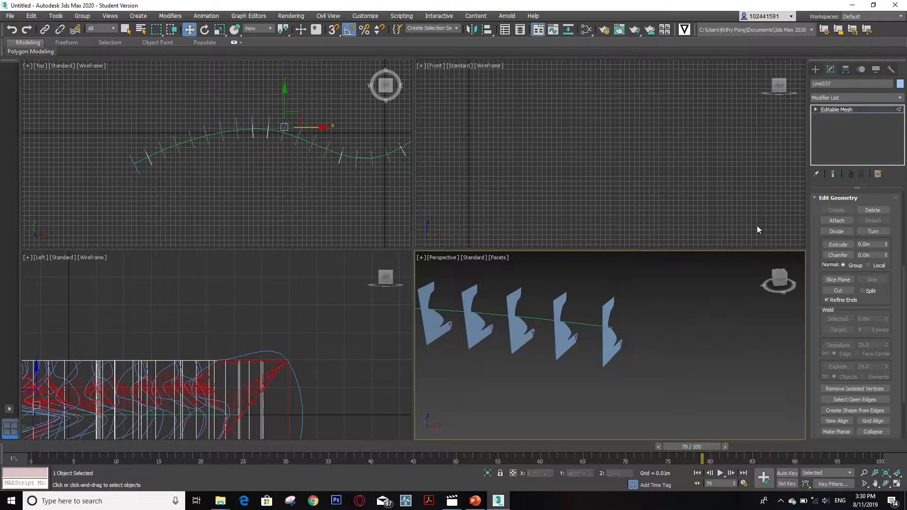
# Leave edge editing and delete the combined slice mesh, keeping only the extracted curves and the path
pyautogui.click(609, 325)
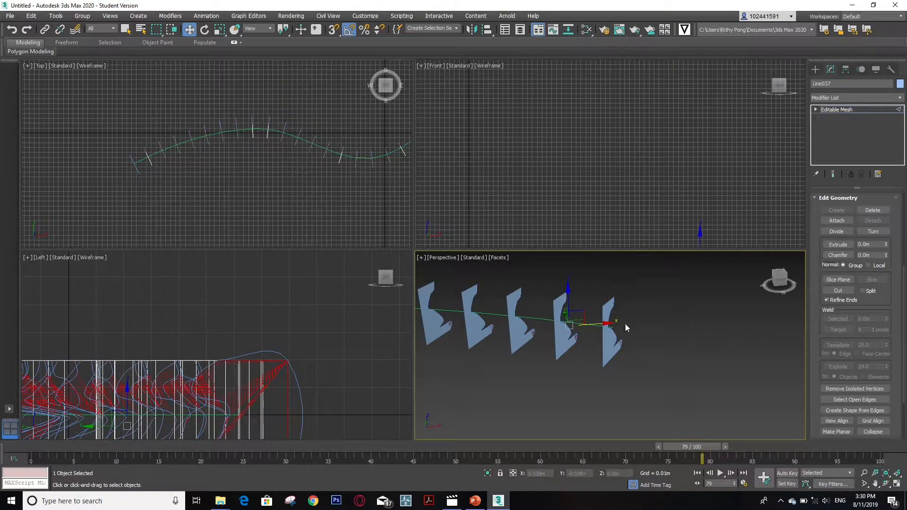
pyautogui.click(607, 310)
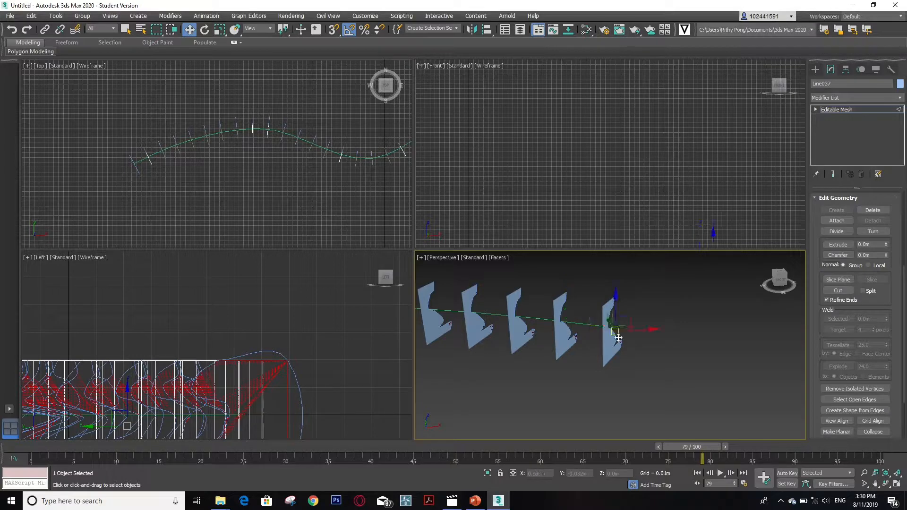
pyautogui.click(841, 110)
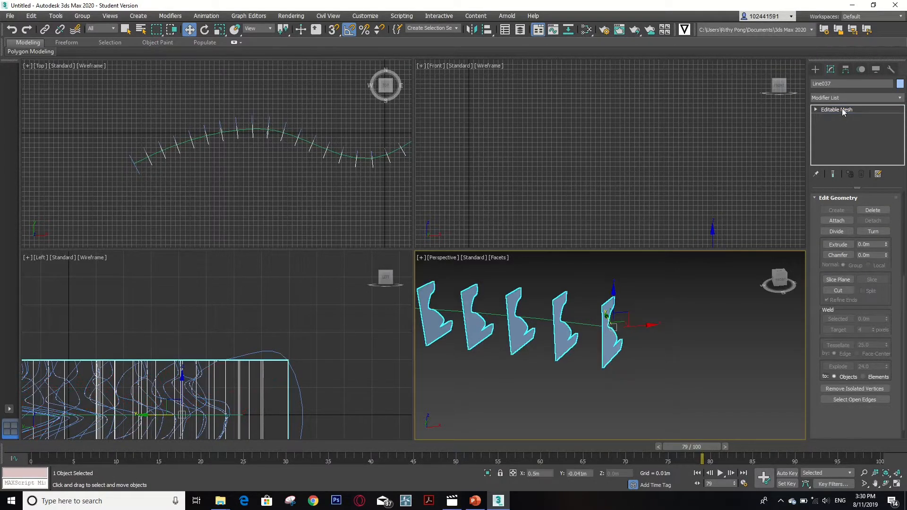
pyautogui.click(841, 109)
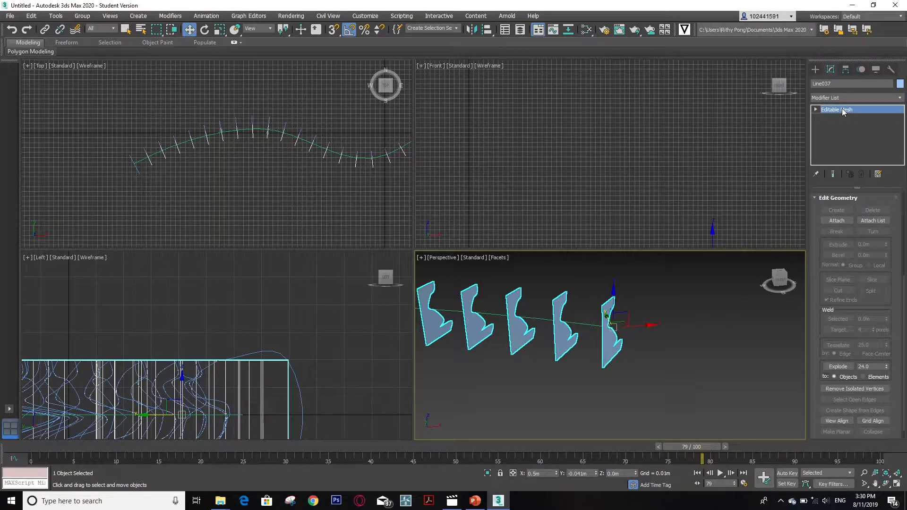
pyautogui.press('Delete')
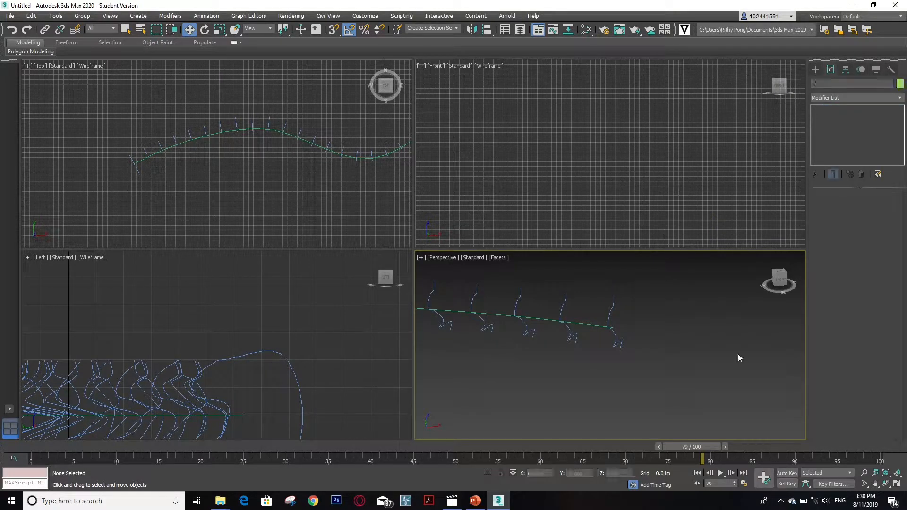
# Select the shape made of the extracted wavy curves along the path
pyautogui.scroll(-7, 738, 354)
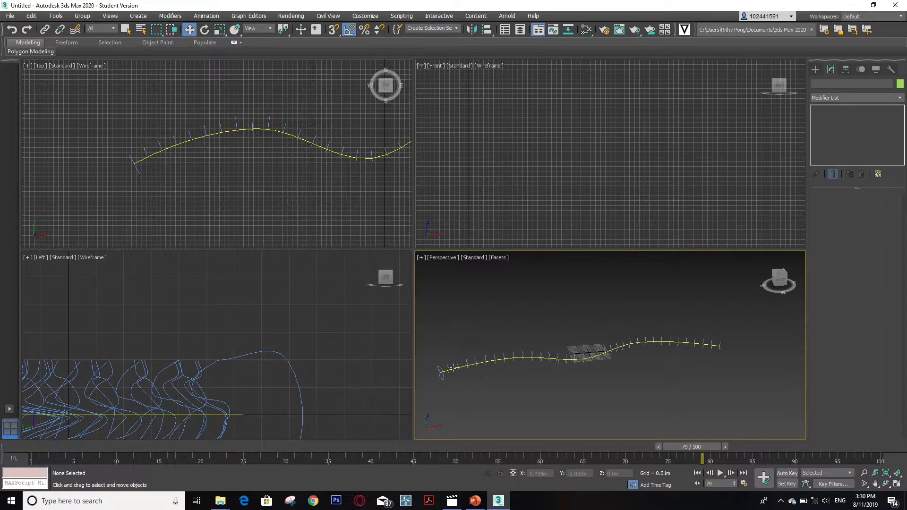
pyautogui.scroll(3, 439, 374)
pyautogui.click(438, 377)
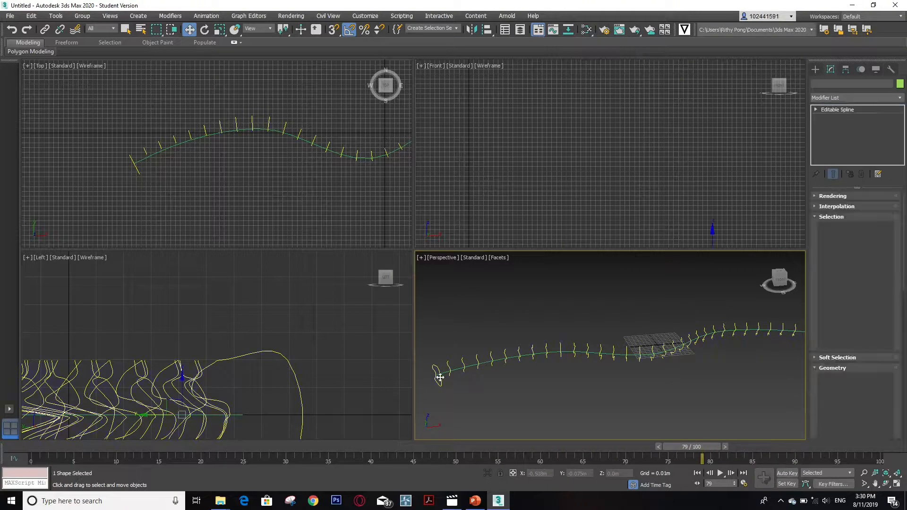
pyautogui.click(441, 379)
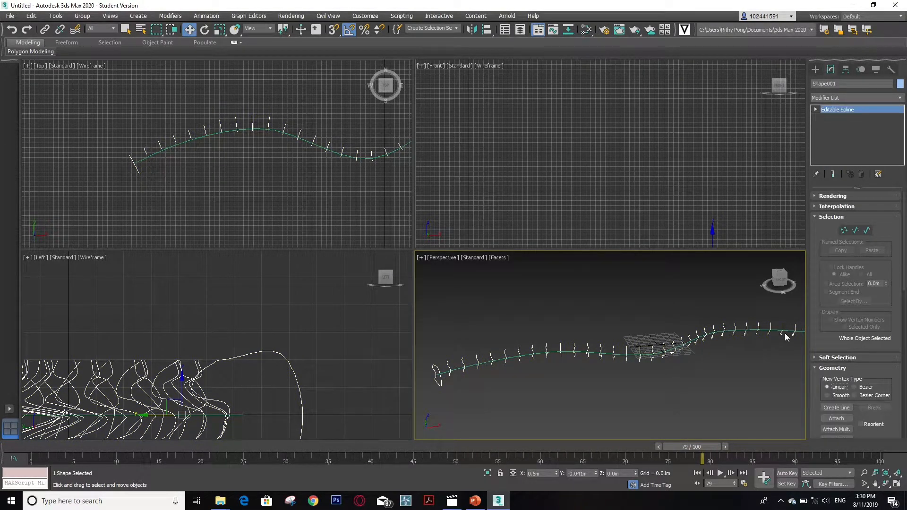
# Delete the closed spline at the path's start from the extracted shape, working at spline sub-object level
pyautogui.scroll(-3, 652, 362)
pyautogui.scroll(5, 587, 351)
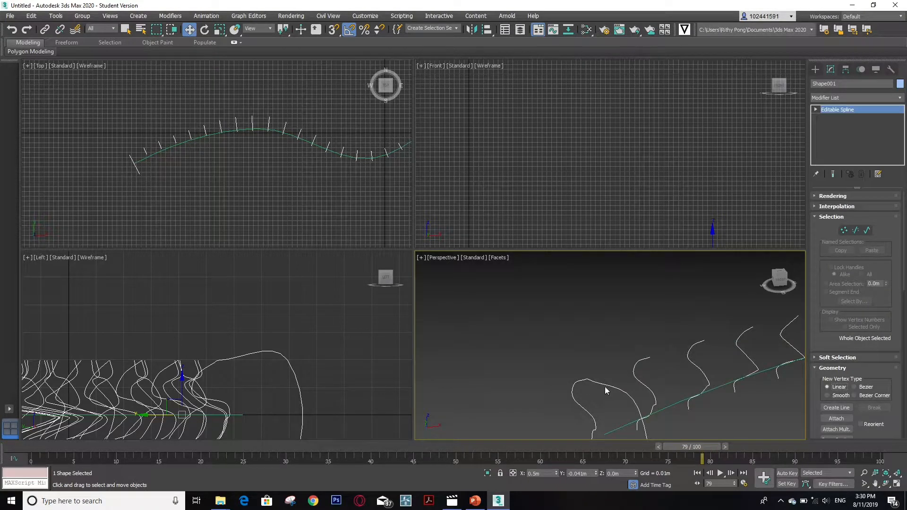
pyautogui.scroll(-4, 600, 377)
pyautogui.click(599, 376)
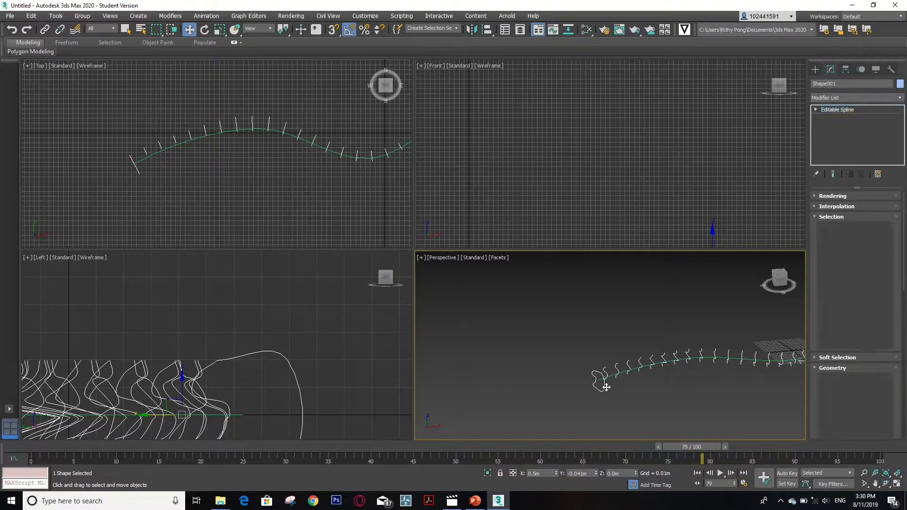
pyautogui.scroll(3, 613, 374)
pyautogui.scroll(3, 612, 375)
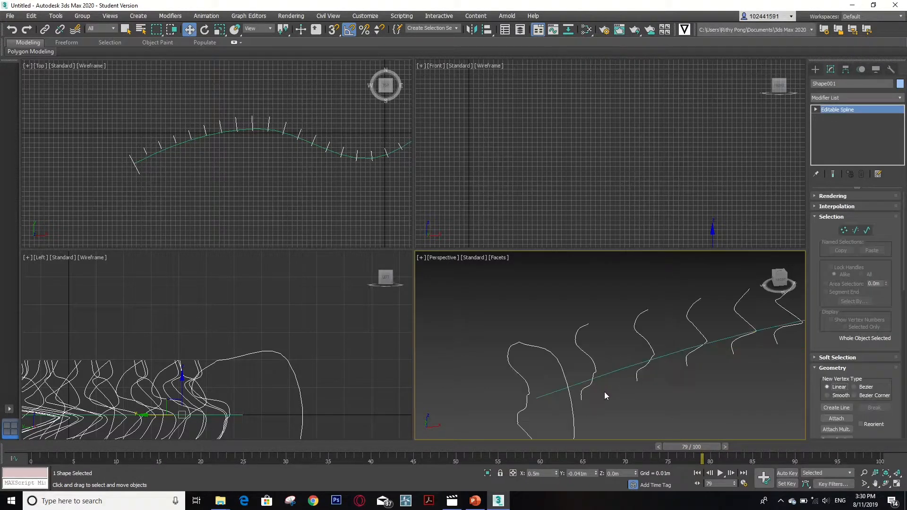
pyautogui.click(573, 405)
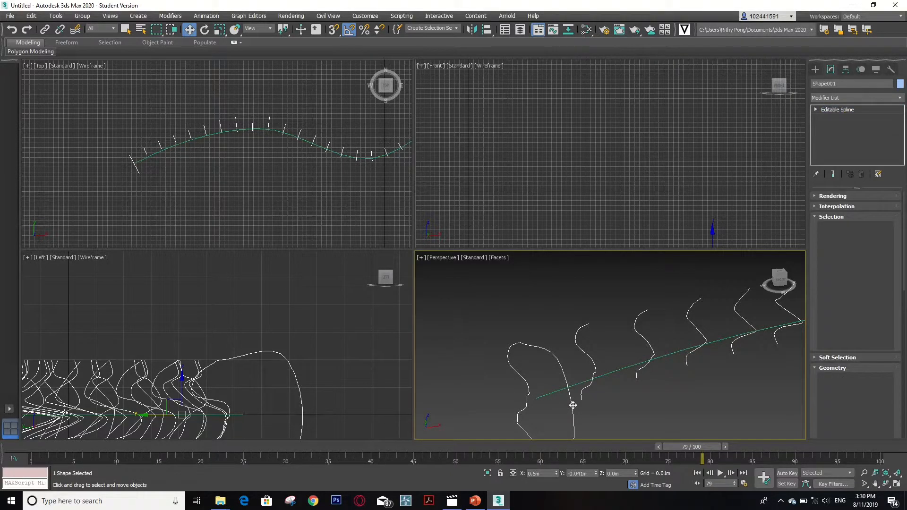
pyautogui.click(816, 109)
pyautogui.click(832, 134)
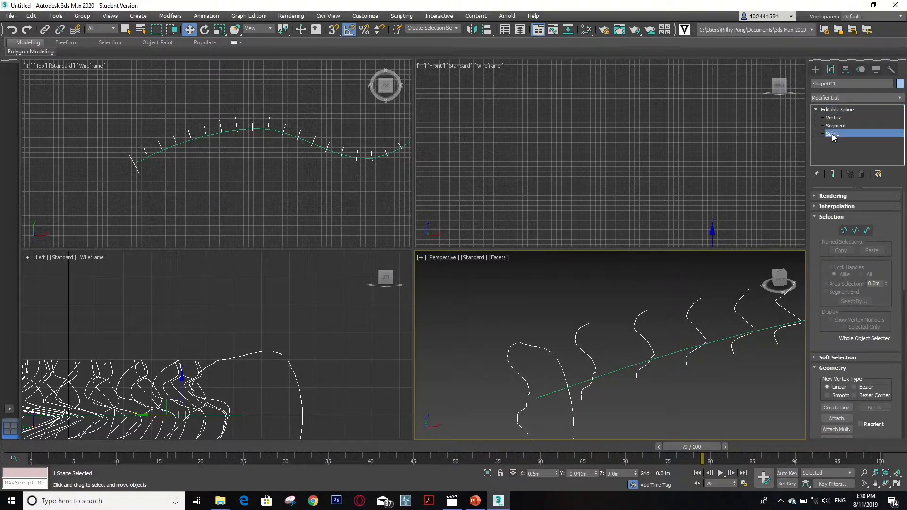
pyautogui.click(537, 348)
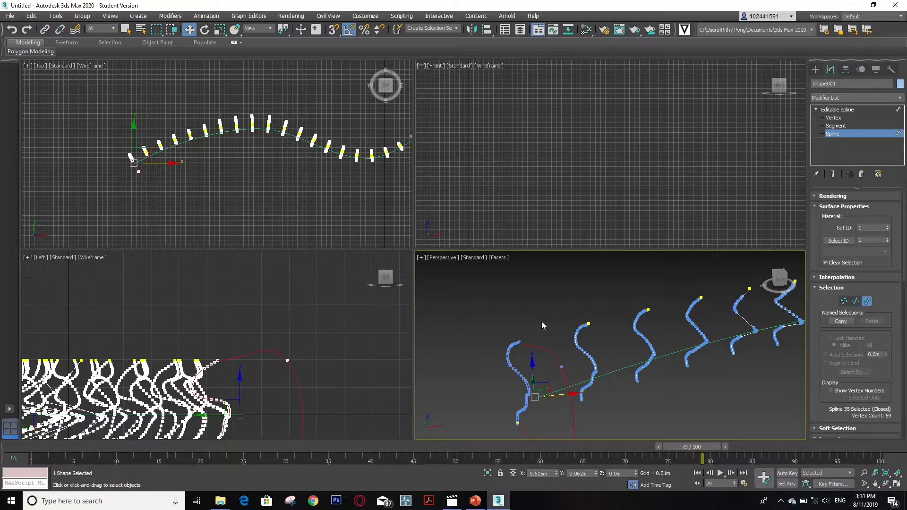
pyautogui.press('Delete')
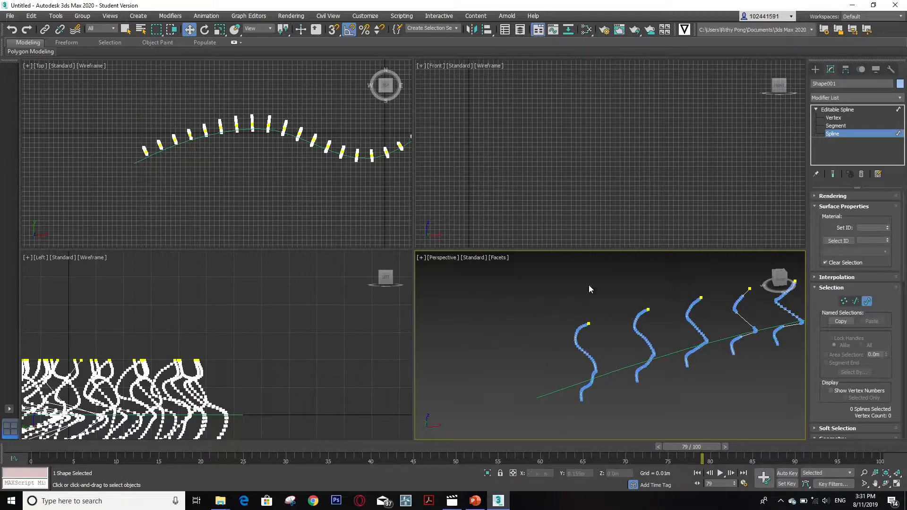
pyautogui.scroll(-4, 568, 302)
pyautogui.click(816, 110)
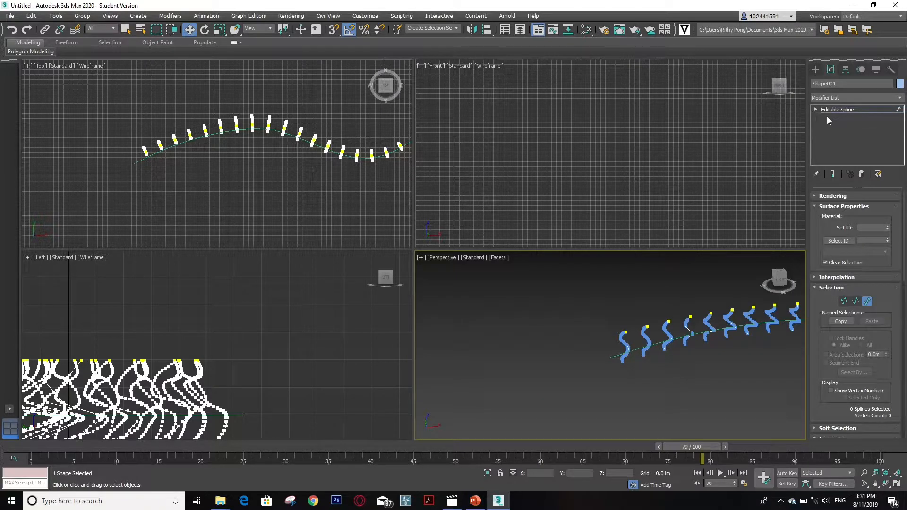
# Apply the CrossSection modifier to the shape to connect the wavy curves along the path
pyautogui.scroll(-10, 600, 333)
pyautogui.scroll(5, 679, 336)
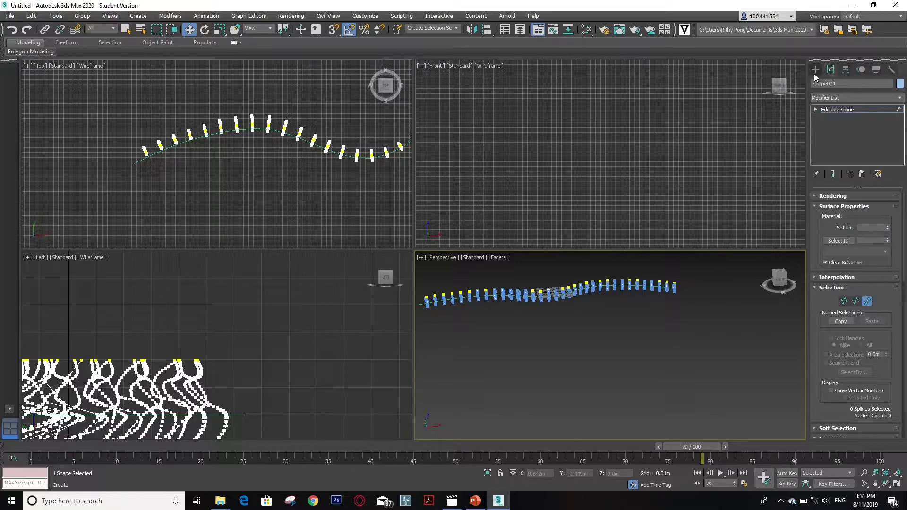
pyautogui.click(834, 97)
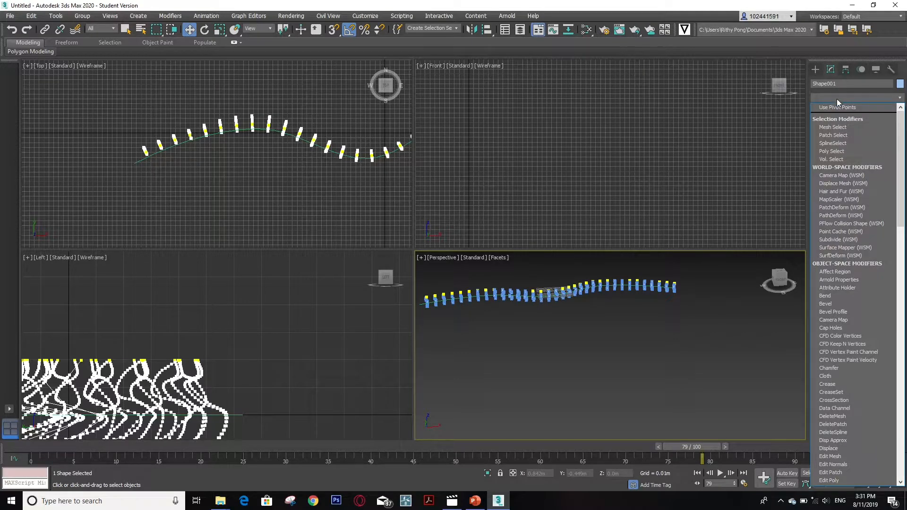
pyautogui.press('c')
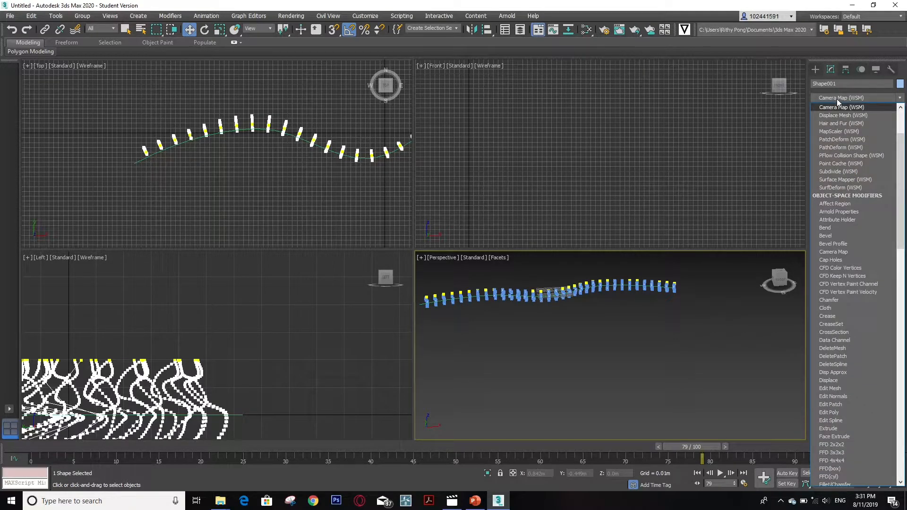
pyautogui.press('c')
pyautogui.press('c')
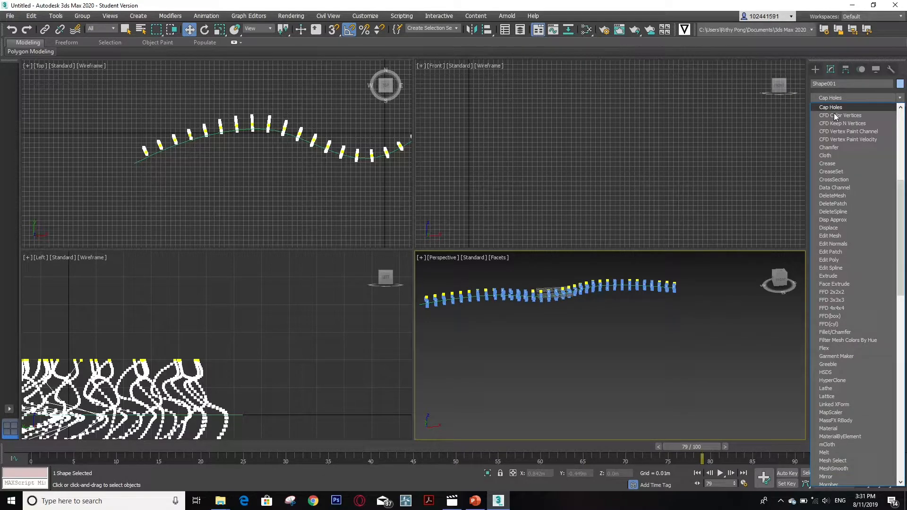
pyautogui.click(834, 180)
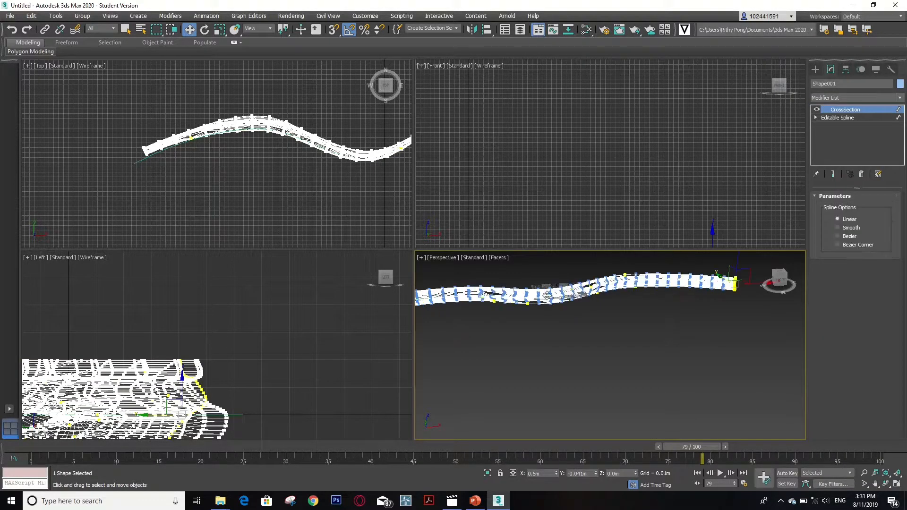
# Inspect the connected curves along the path and set the CrossSection spline option to Smooth
pyautogui.scroll(5, 593, 284)
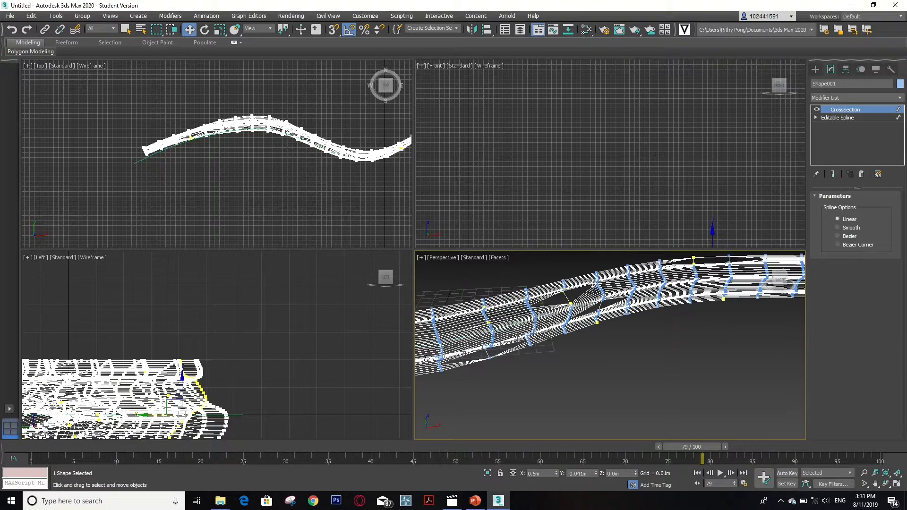
pyautogui.scroll(3, 593, 284)
pyautogui.scroll(-5, 523, 345)
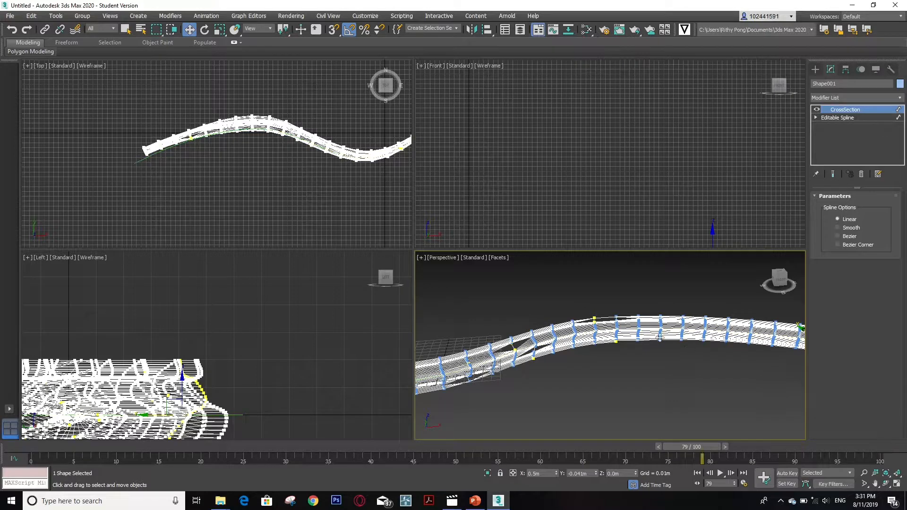
pyautogui.scroll(3, 660, 337)
pyautogui.scroll(4, 612, 306)
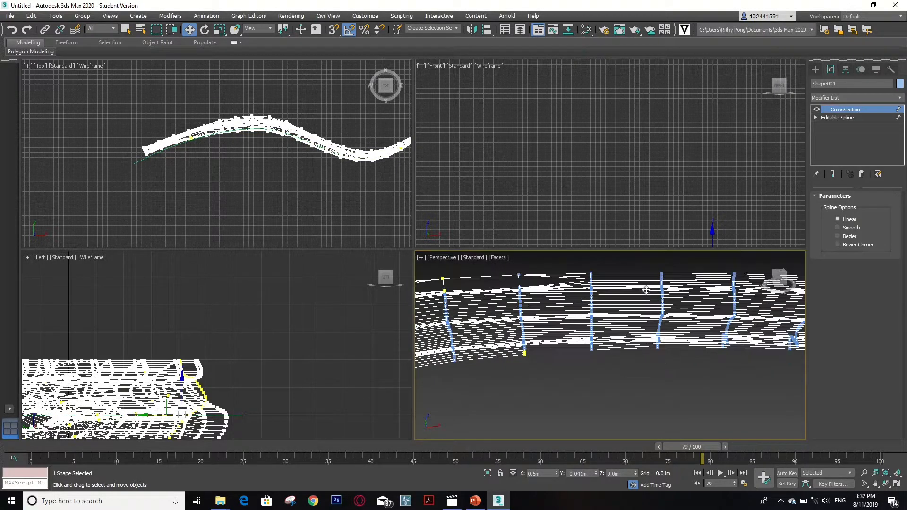
pyautogui.click(838, 228)
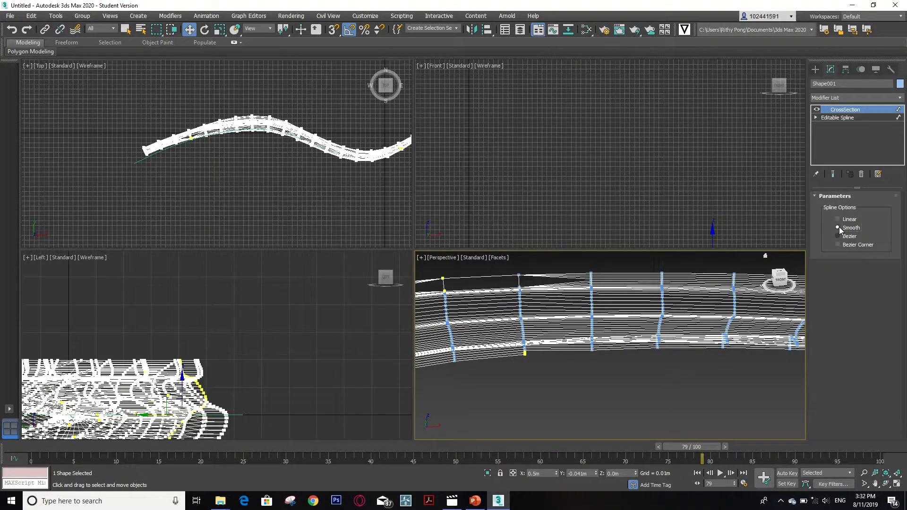
pyautogui.scroll(-3, 588, 302)
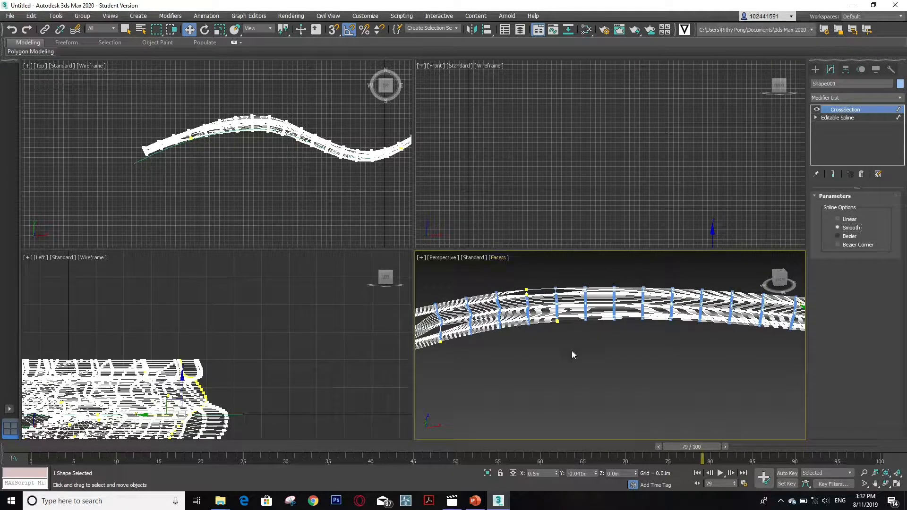
pyautogui.scroll(-4, 518, 295)
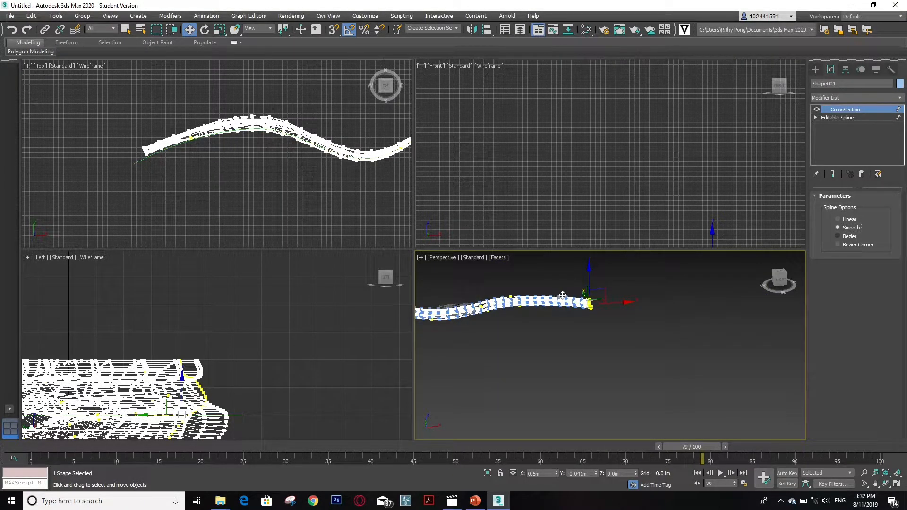
# Apply the Surface modifier to the cross-sectioned shape to skin the wavy curves along the path
pyautogui.scroll(3, 562, 295)
pyautogui.scroll(-3, 646, 309)
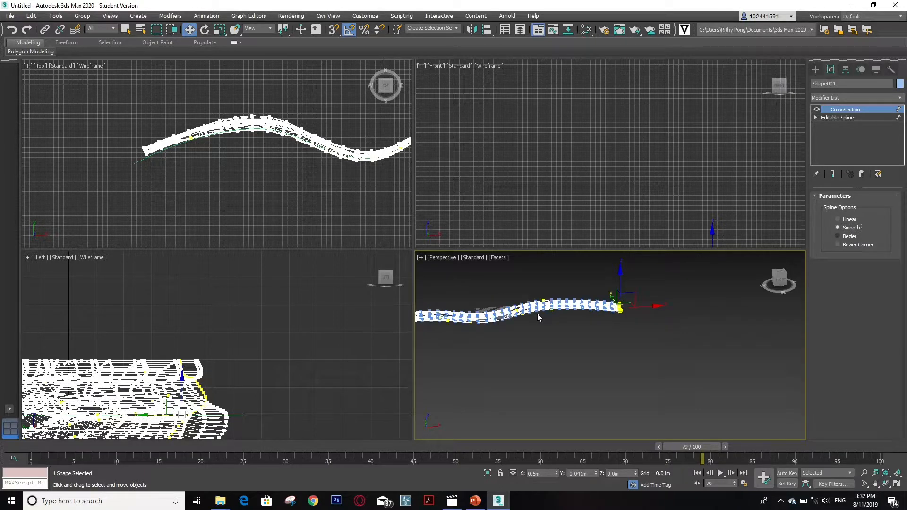
pyautogui.click(838, 97)
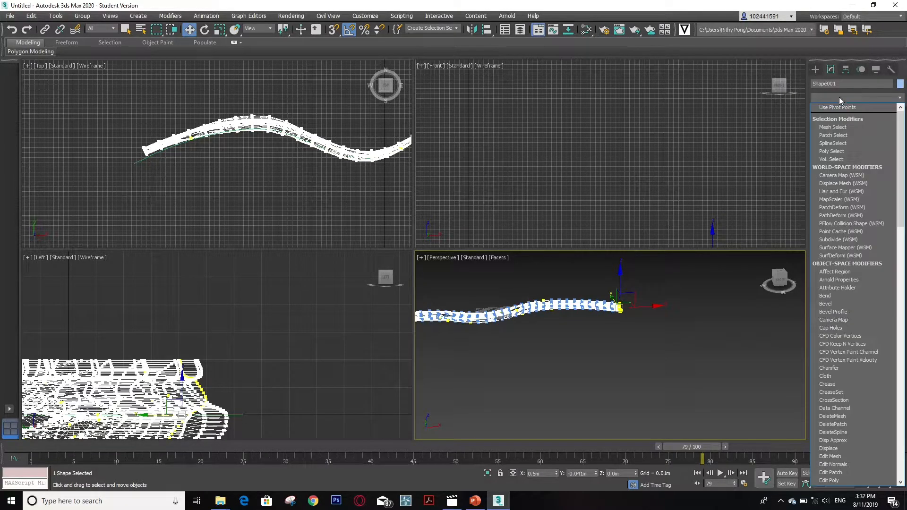
pyautogui.write('s')
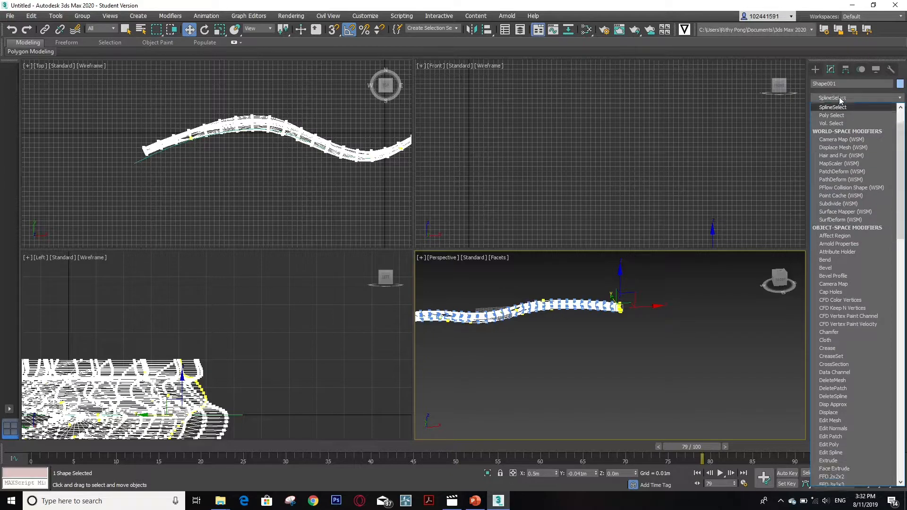
pyautogui.write('ubdivide (WSM')
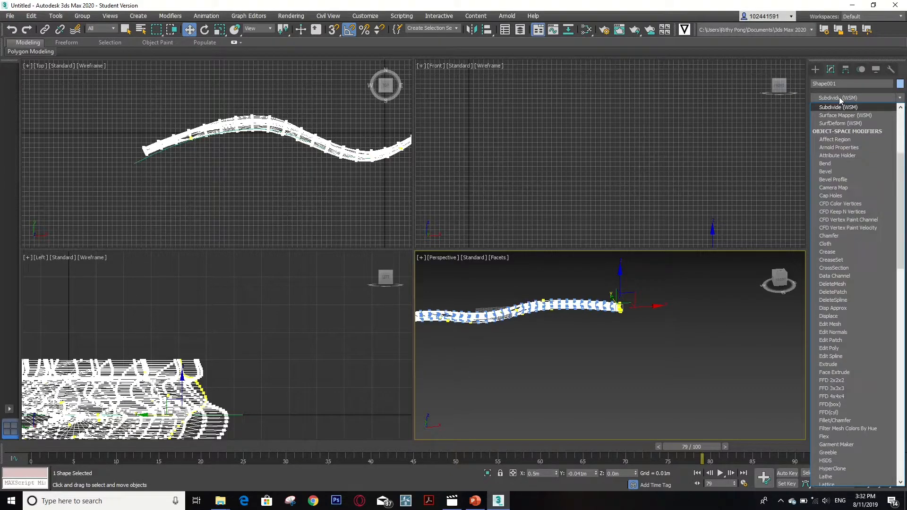
pyautogui.write('se')
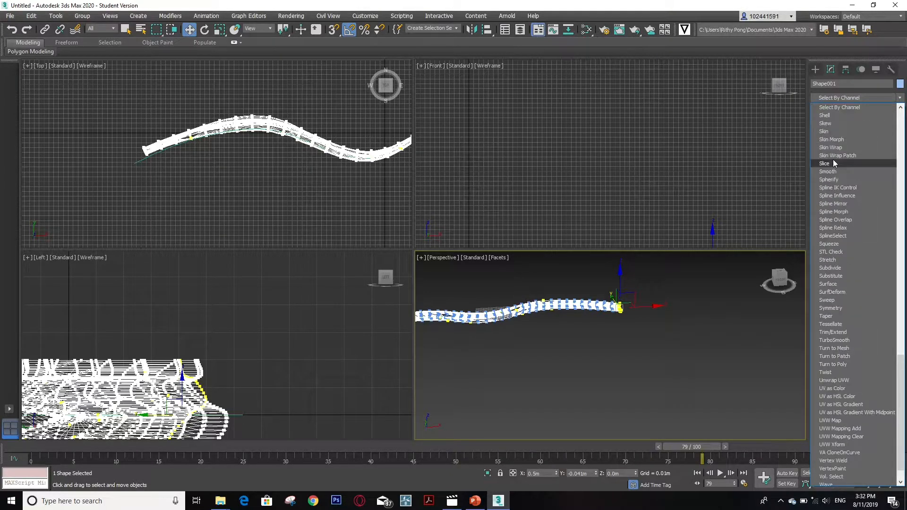
pyautogui.click(828, 284)
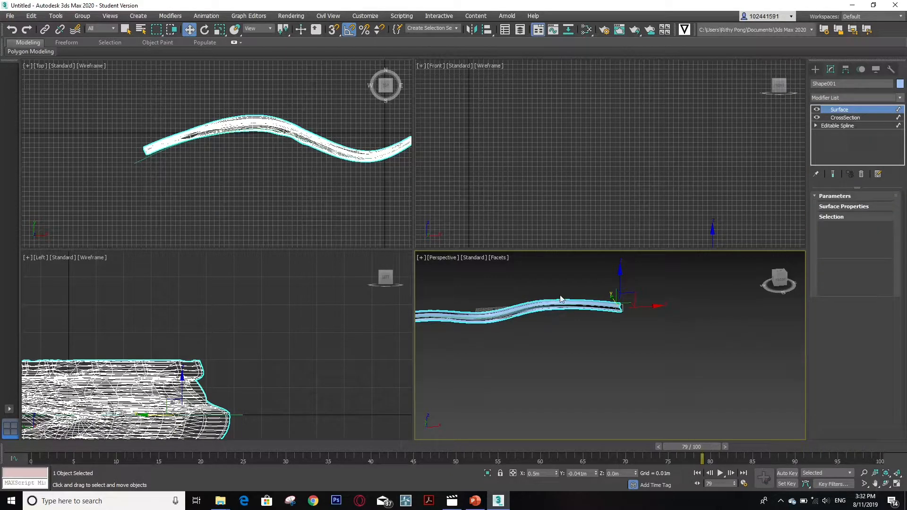
# Enable Flip Normals on the Surface modifier and set its threshold to 0 m and patch topology steps to 3
pyautogui.scroll(5, 603, 296)
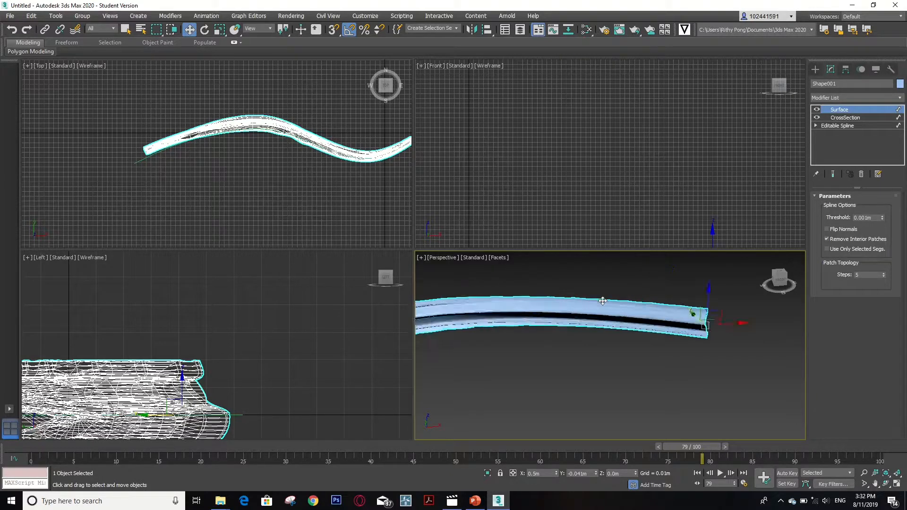
pyautogui.scroll(-2, 521, 320)
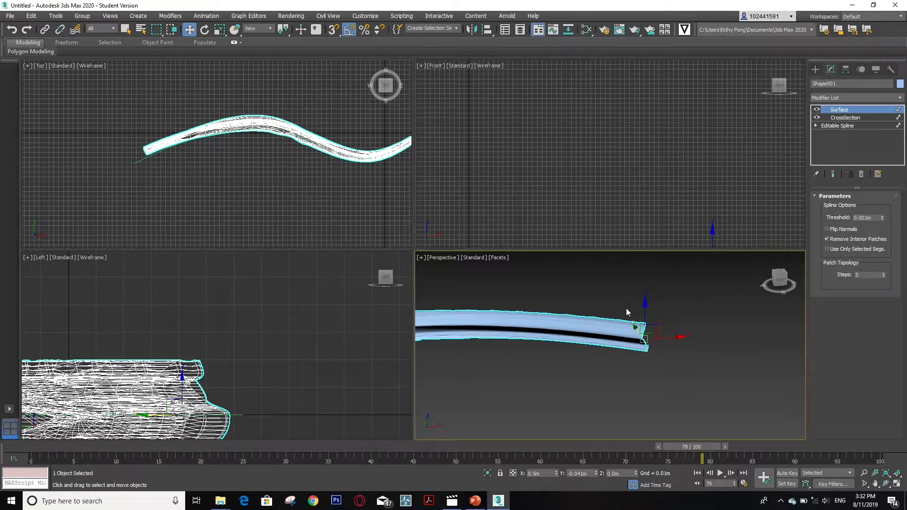
pyautogui.click(826, 229)
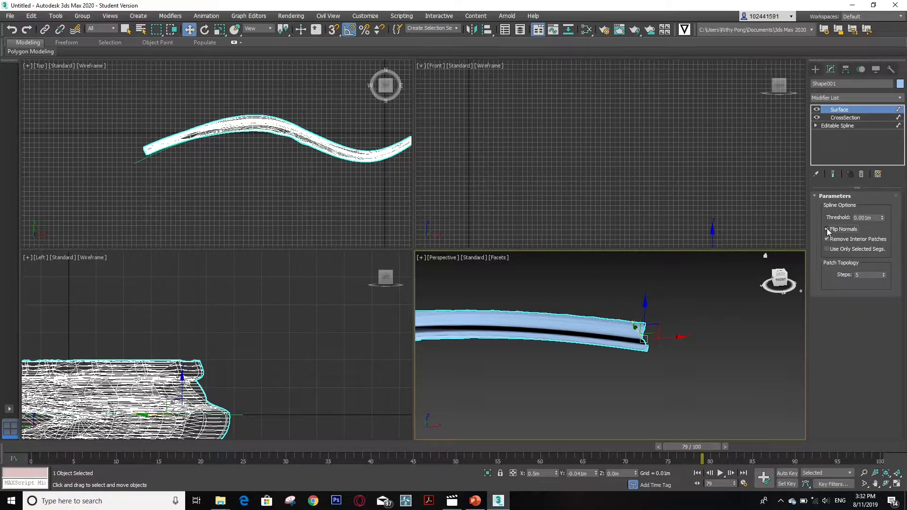
pyautogui.doubleClick(866, 218)
pyautogui.write('0')
pyautogui.press('Return')
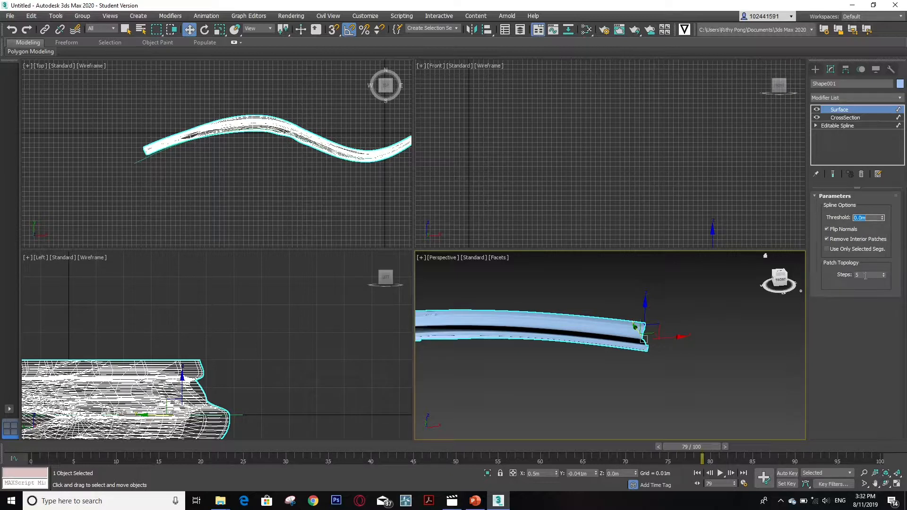
pyautogui.press('Tab')
pyautogui.write('3')
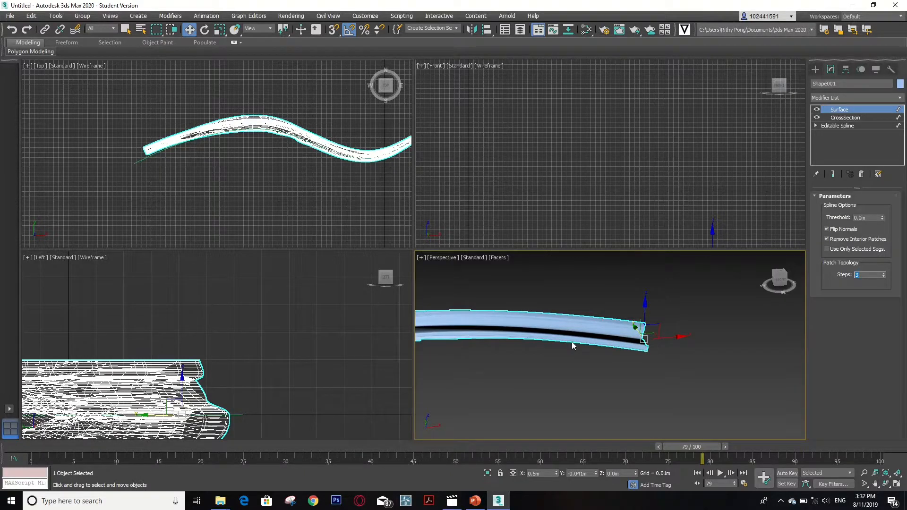
# Check the skinned surface along the path and apply the TurboSmooth modifier to it
pyautogui.scroll(5, 571, 341)
pyautogui.moveTo(546, 340); pyautogui.dragTo(696, 317, button='middle')
pyautogui.moveTo(435, 347); pyautogui.dragTo(753, 386, button='middle')
pyautogui.moveTo(492, 387); pyautogui.dragTo(615, 305, button='middle')
pyautogui.moveTo(577, 322); pyautogui.dragTo(447, 357, button='middle')
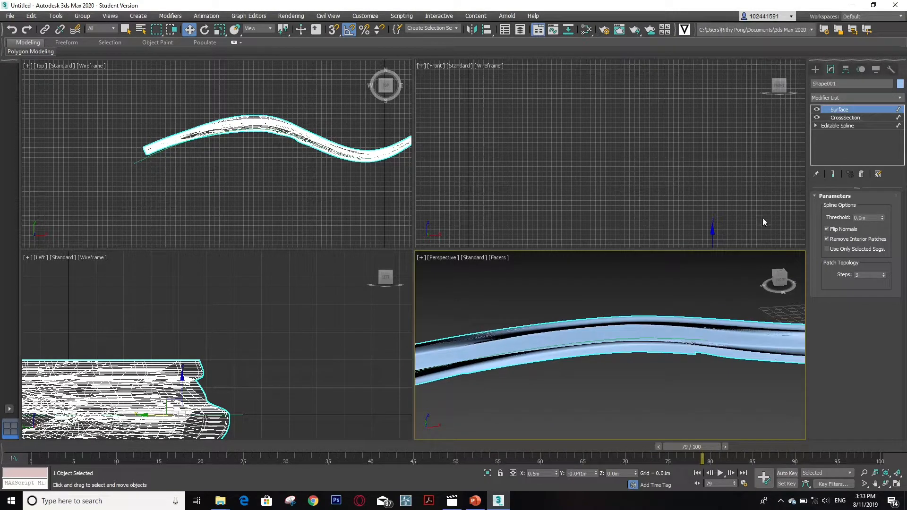
pyautogui.click(845, 97)
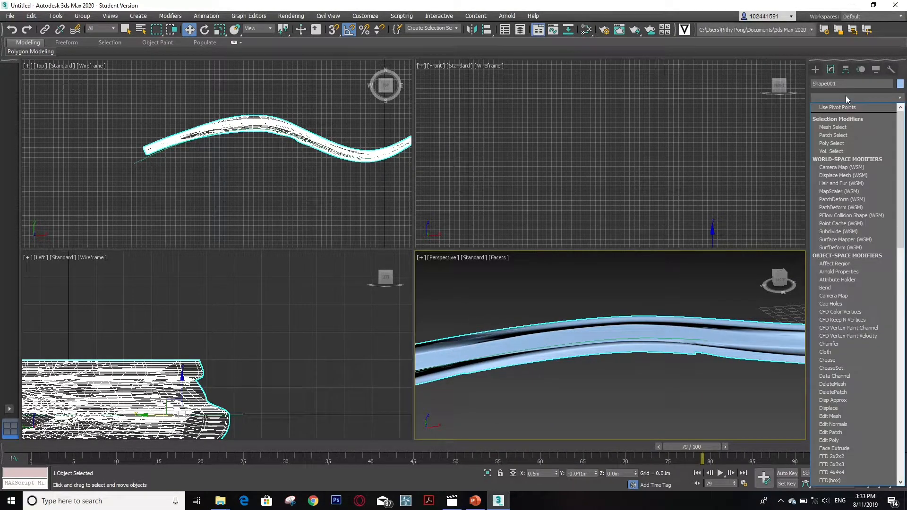
pyautogui.press('t')
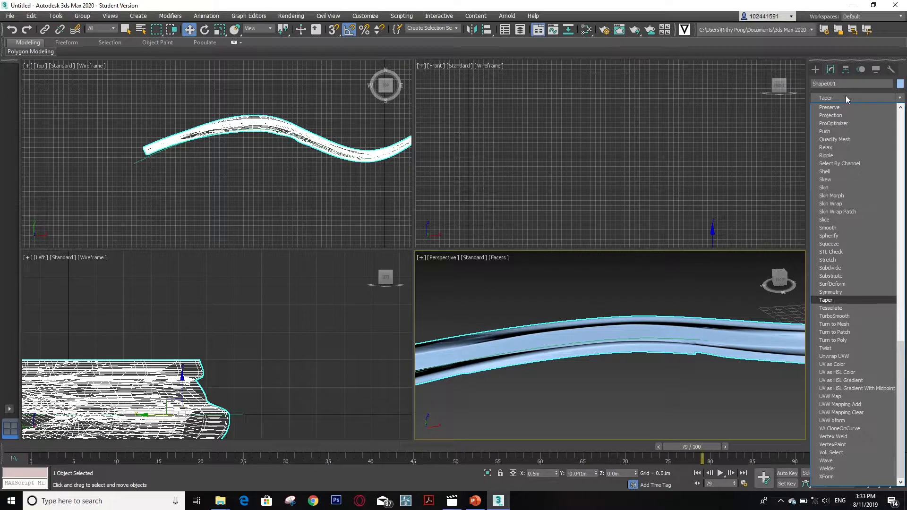
pyautogui.press('u')
pyautogui.click(834, 316)
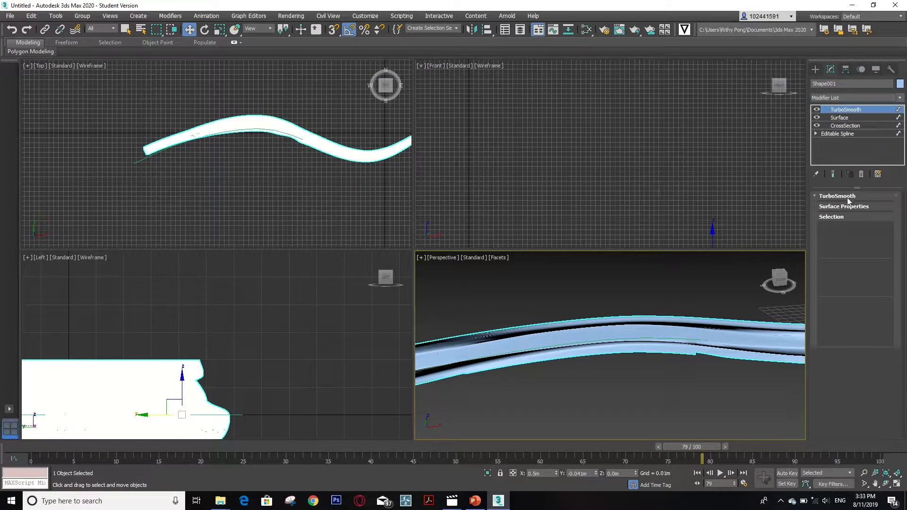
# Examine the smoothed wavy surface up close and along its full length for creases
pyautogui.scroll(-4, 565, 334)
pyautogui.scroll(10, 565, 333)
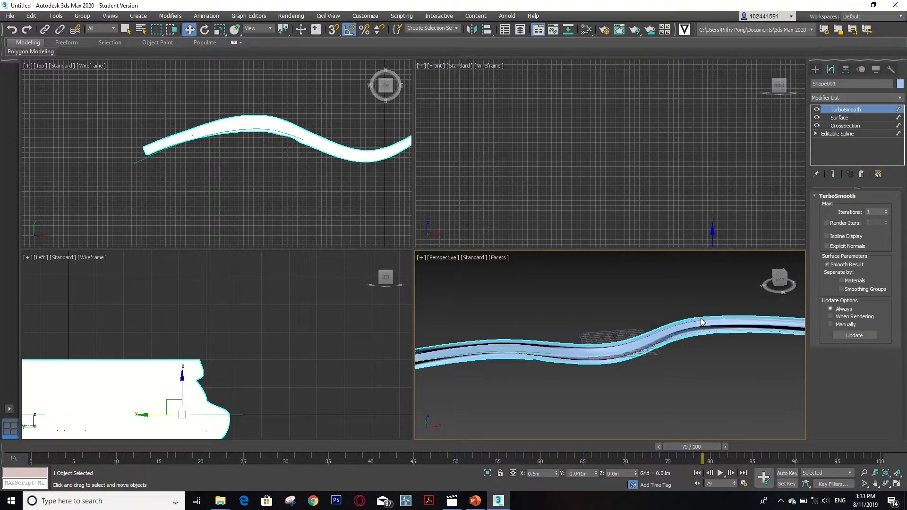
pyautogui.moveTo(663, 291); pyautogui.dragTo(553, 381, button='middle')
pyautogui.moveTo(641, 332); pyautogui.dragTo(671, 314, button='middle')
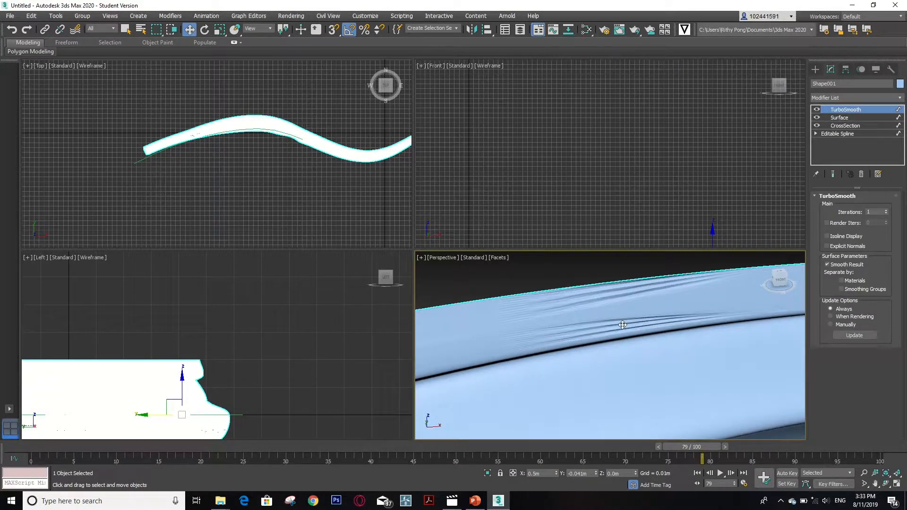
pyautogui.scroll(2, 645, 323)
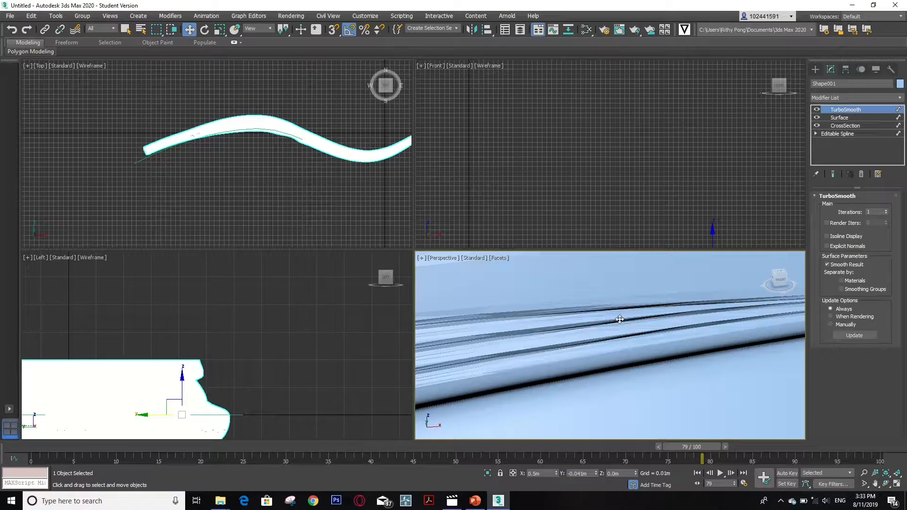
pyautogui.keyDown('alt'); pyautogui.moveTo(619, 319); pyautogui.dragTo(593, 322, button='middle'); pyautogui.keyUp('alt')
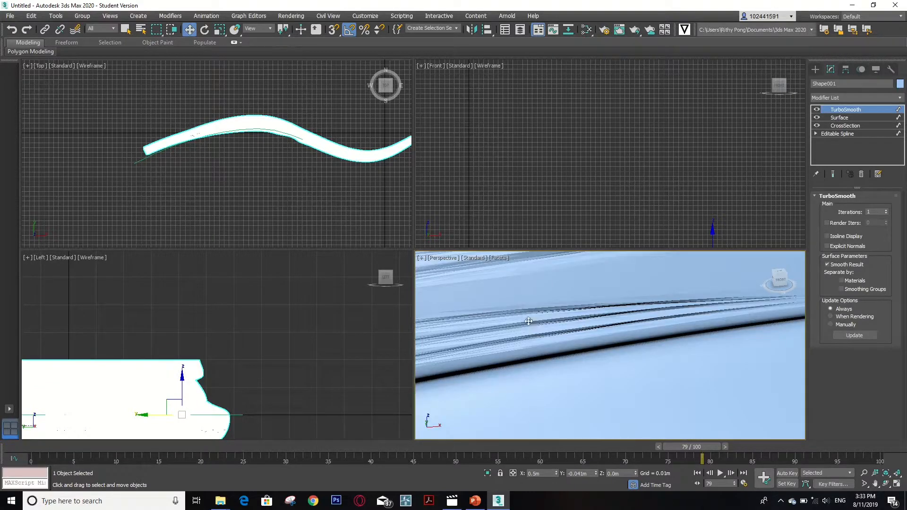
pyautogui.keyDown('alt'); pyautogui.moveTo(529, 321); pyautogui.dragTo(489, 316, button='middle'); pyautogui.keyUp('alt')
pyautogui.scroll(-6, 614, 315)
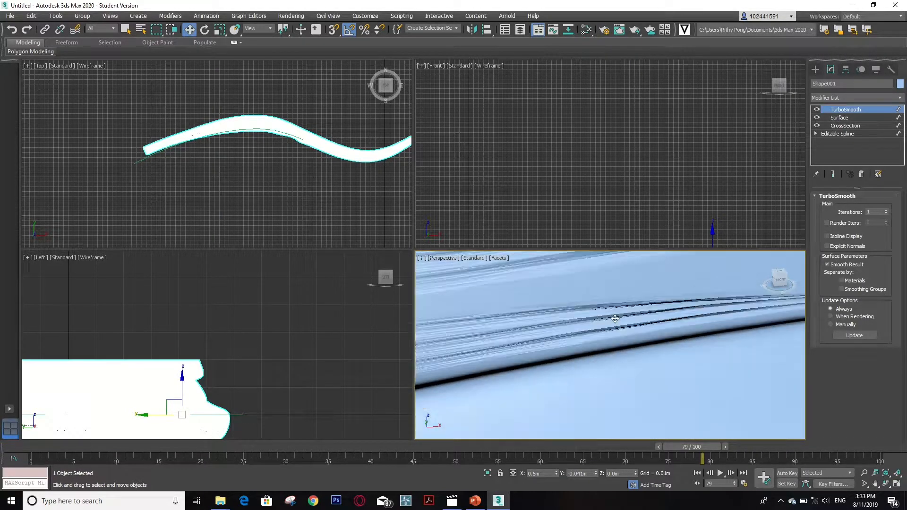
pyautogui.scroll(-3, 651, 315)
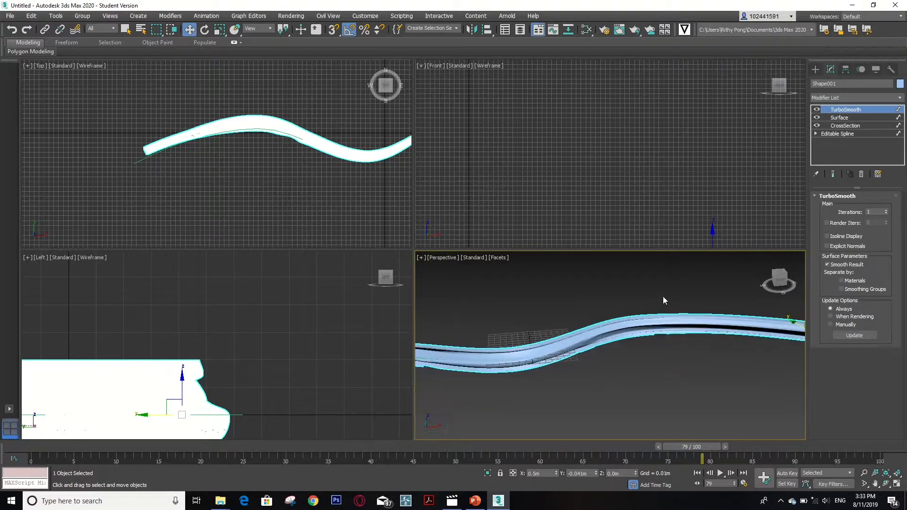
pyautogui.scroll(-3, 659, 316)
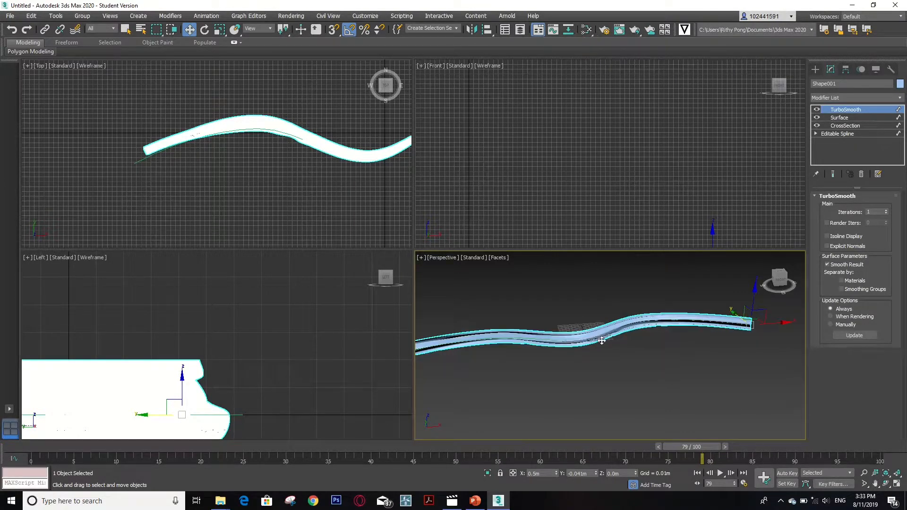
pyautogui.moveTo(602, 340)
pyautogui.mouseDown(button='middle')
pyautogui.moveTo(611, 326)
pyautogui.moveTo(670, 311)
pyautogui.moveTo(603, 332)
pyautogui.mouseUp(button='middle')
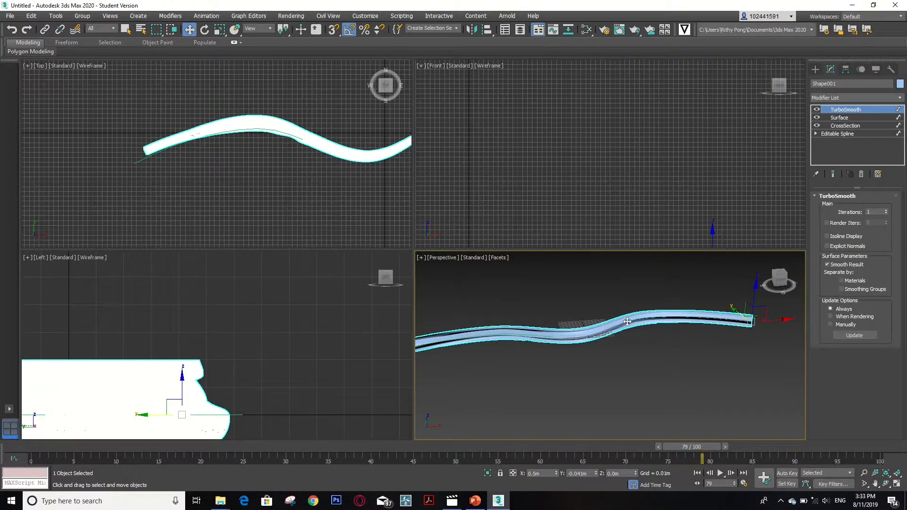
pyautogui.scroll(3, 676, 314)
pyautogui.moveTo(670, 313); pyautogui.dragTo(605, 323, button='middle')
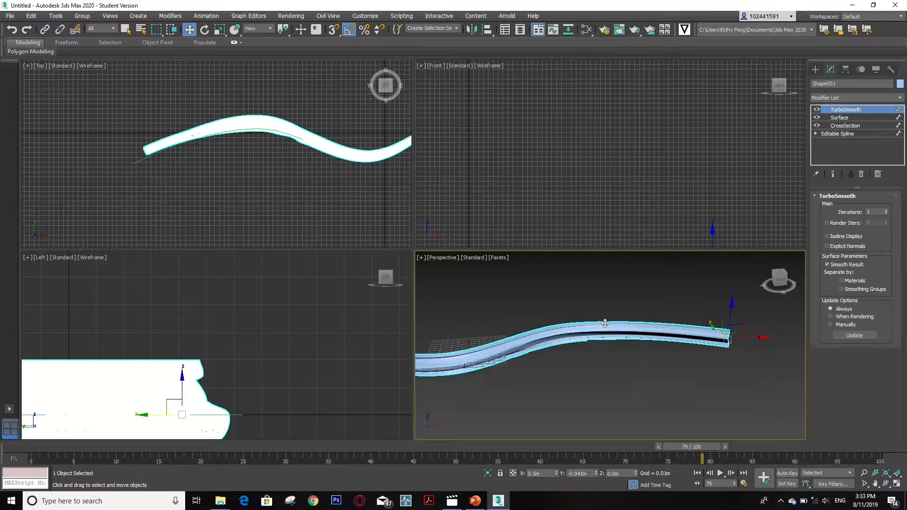
pyautogui.scroll(3, 654, 324)
# Unhide all objects in the scene and hide the smoothed wavy surface
pyautogui.rightClick(654, 331)
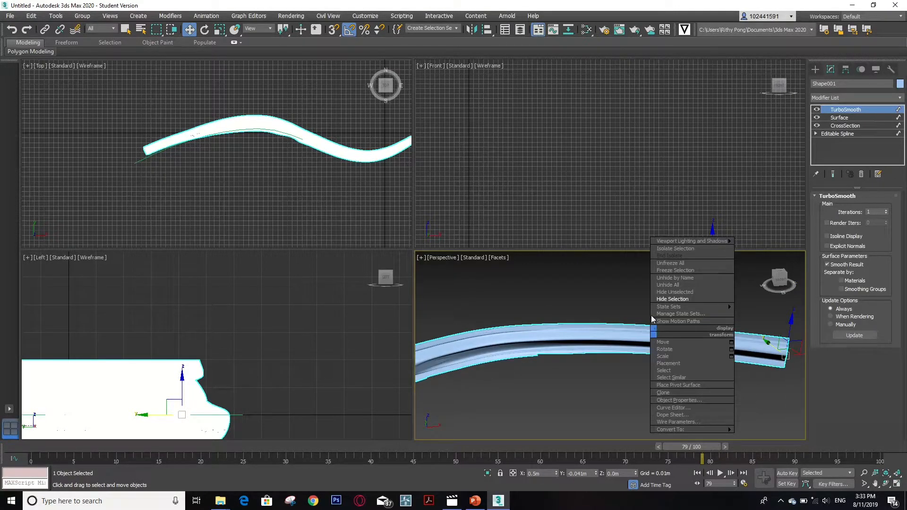
pyautogui.click(670, 285)
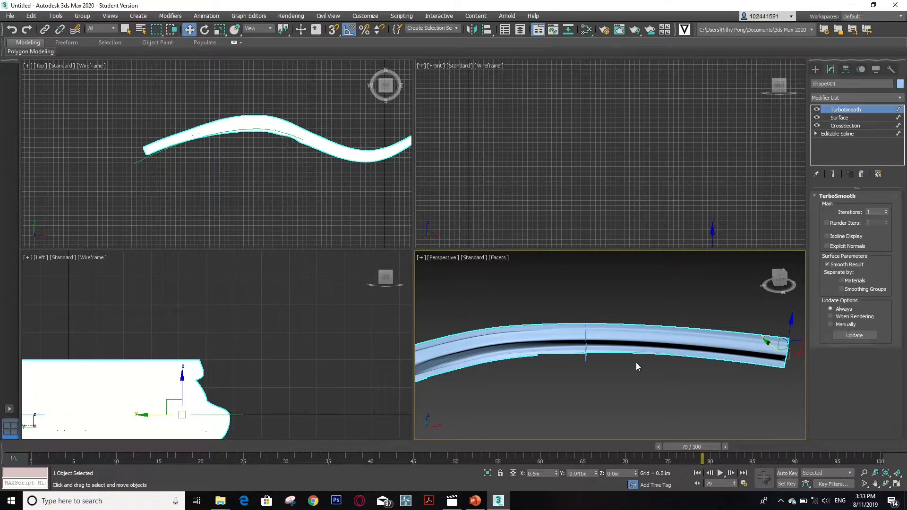
pyautogui.click(613, 383)
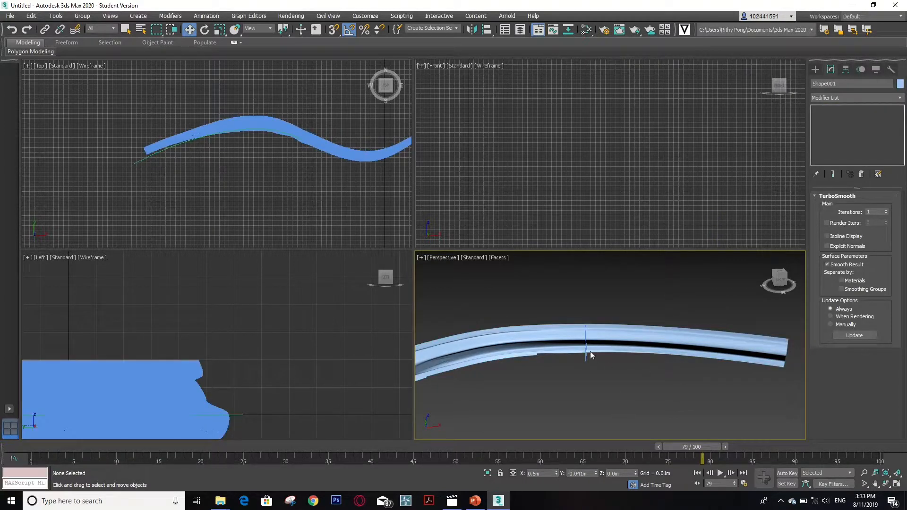
pyautogui.click(640, 335)
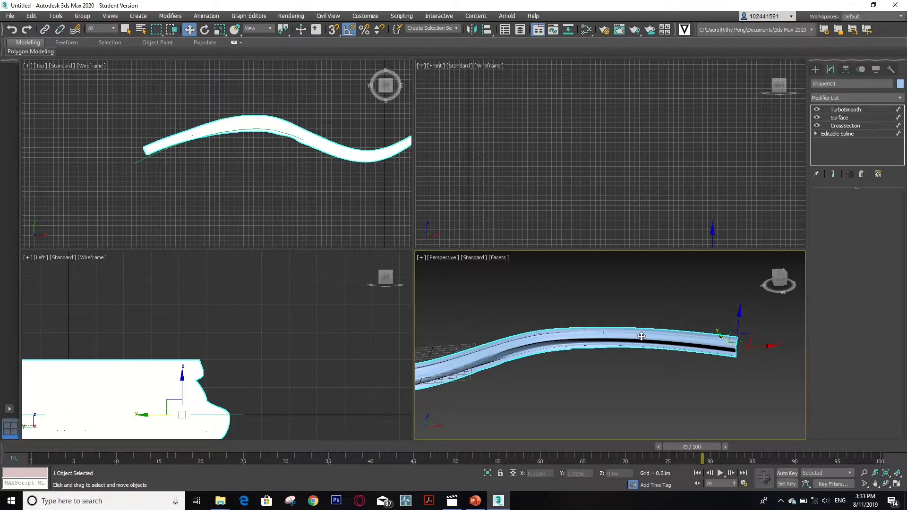
pyautogui.rightClick(664, 330)
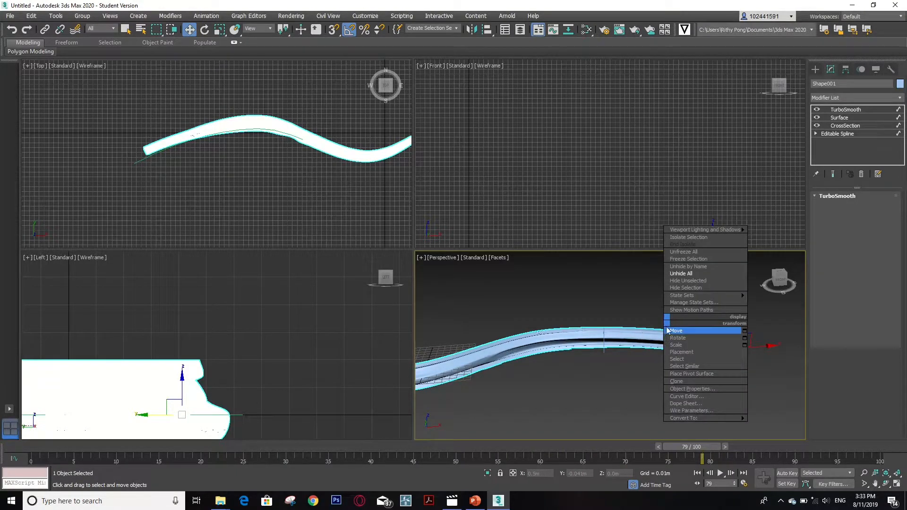
pyautogui.click(685, 288)
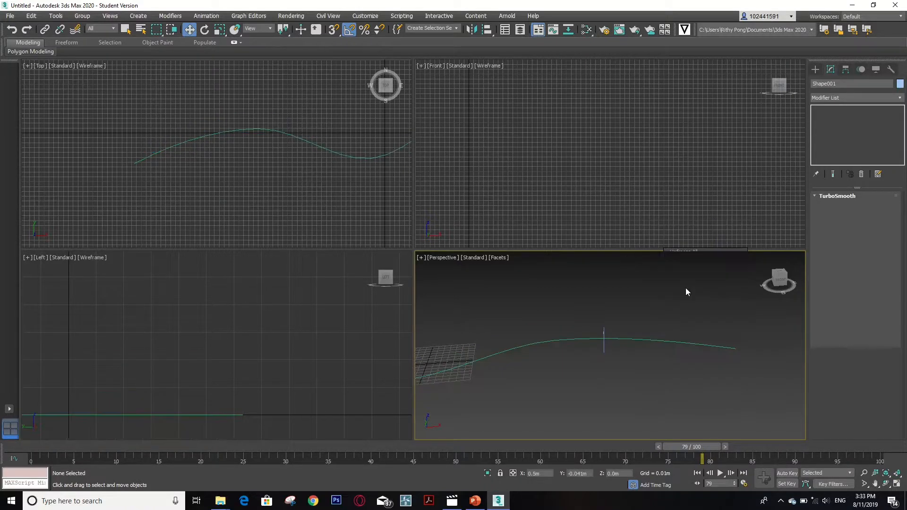
# Apply the Extrude modifier to the closed profile line standing on the path
pyautogui.click(604, 346)
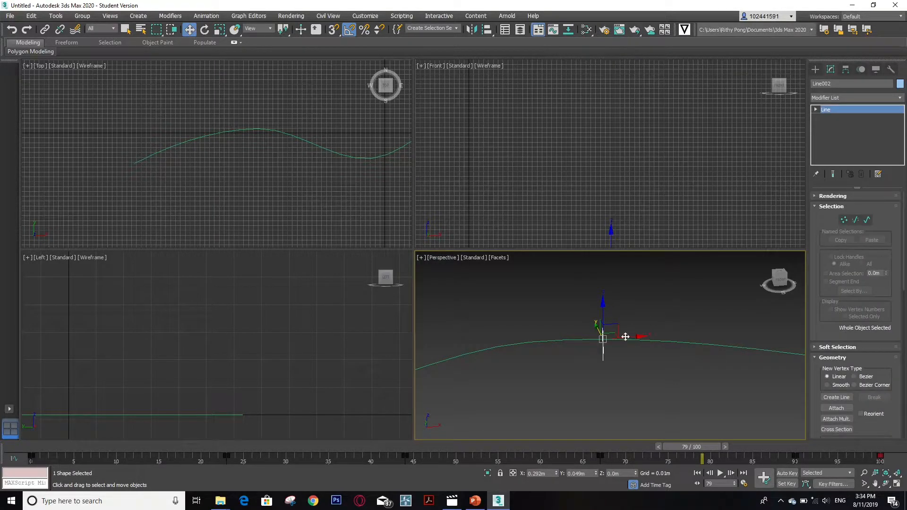
pyautogui.keyDown('alt'); pyautogui.moveTo(625, 336); pyautogui.dragTo(601, 357, button='middle'); pyautogui.keyUp('alt')
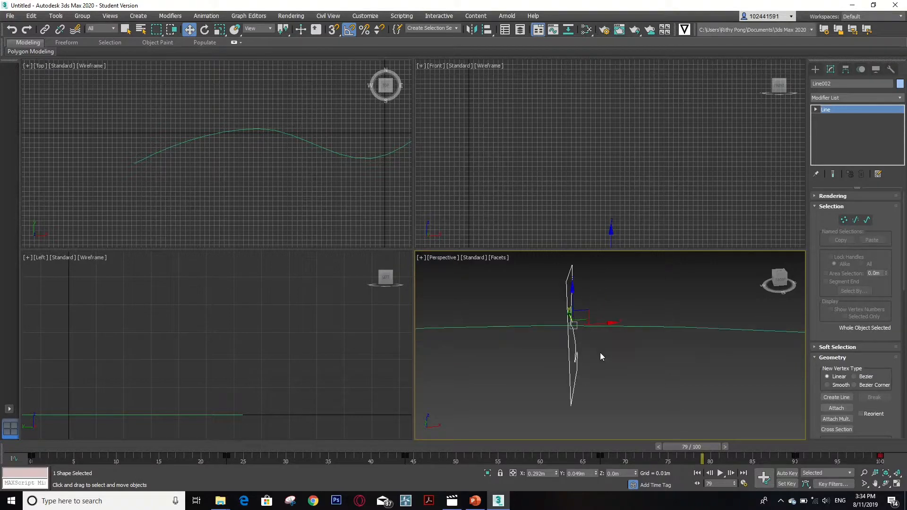
pyautogui.click(838, 96)
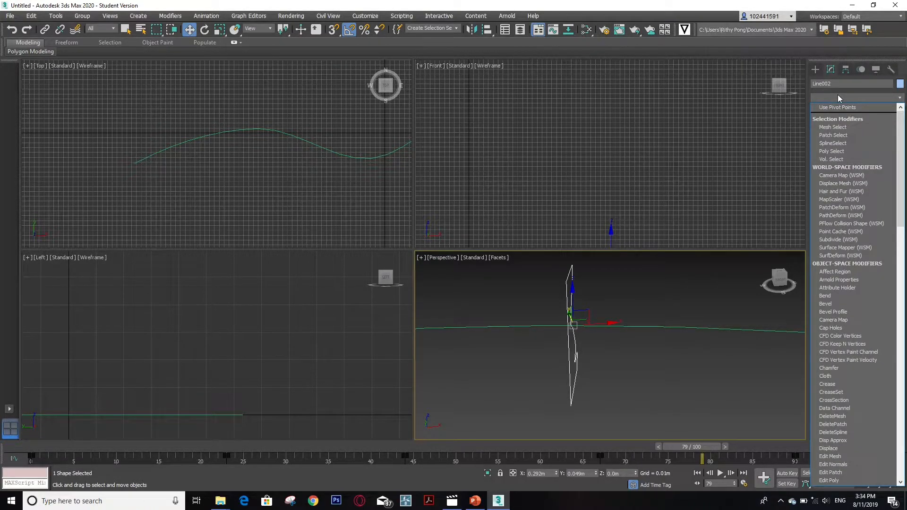
pyautogui.press('e')
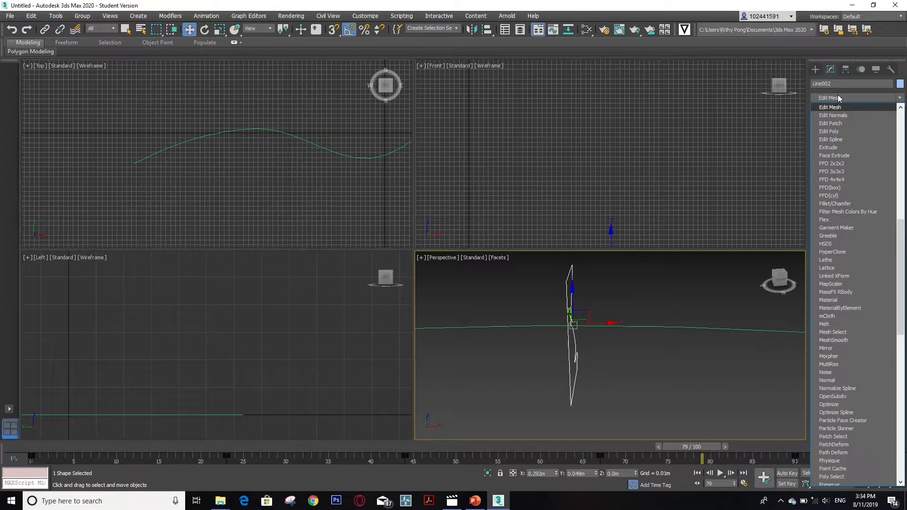
pyautogui.click(833, 147)
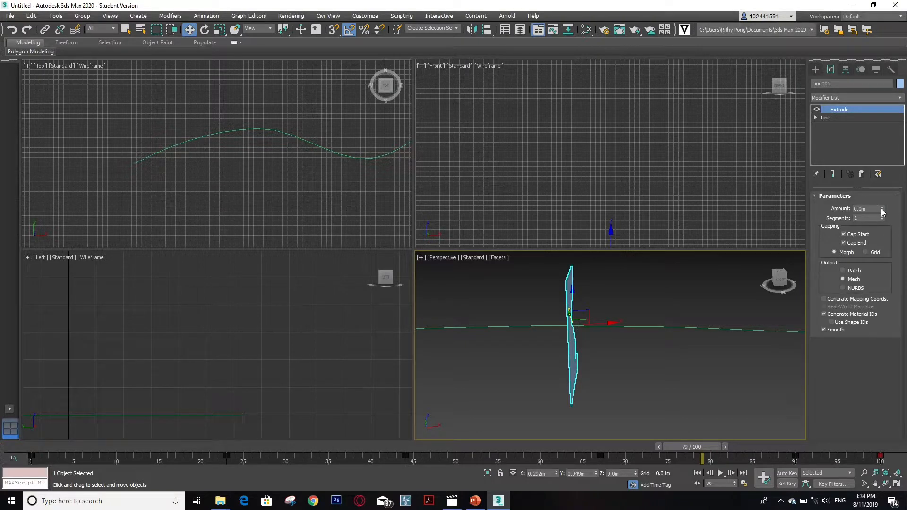
# Set the Extrude amount of the closed profile to 0.001 m
pyautogui.moveTo(881, 211); pyautogui.dragTo(880, 209)
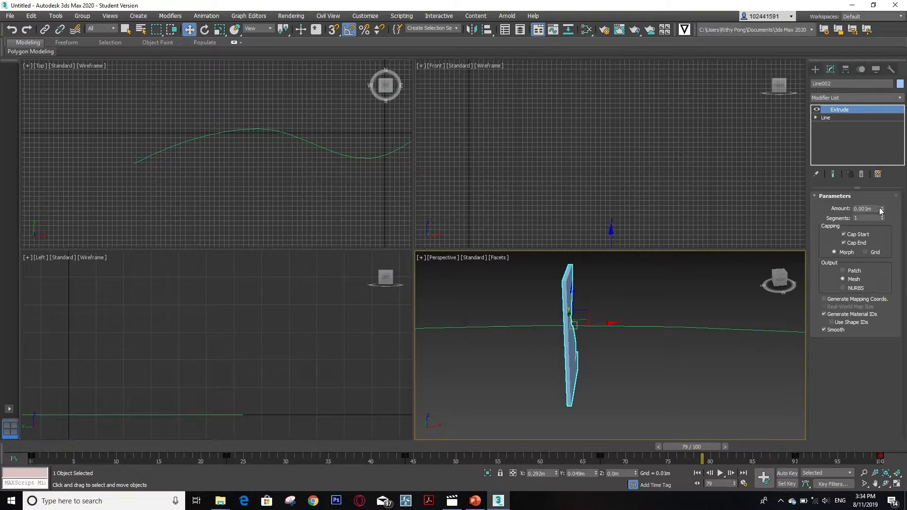
pyautogui.click(700, 295)
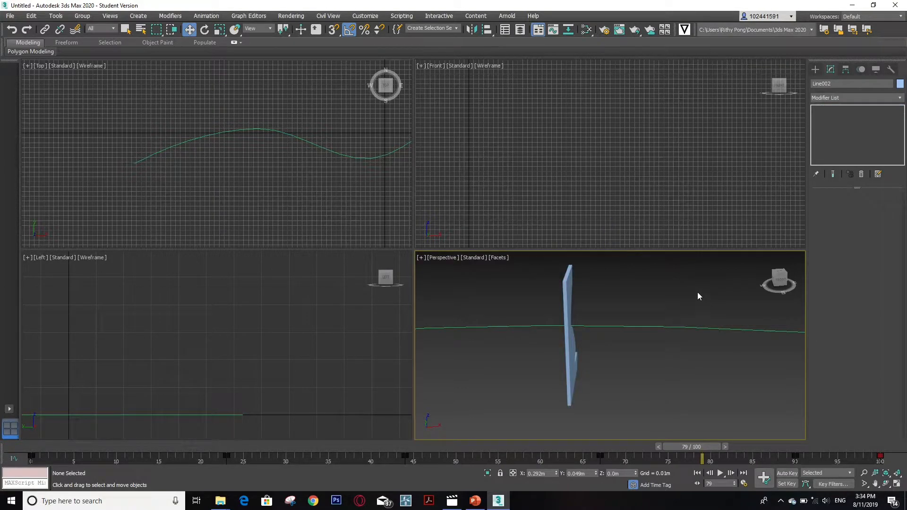
# Try a Snapshot of the extruded profile along the path with 80 mesh copies over frames 0 to 100, and undo it
pyautogui.click(568, 302)
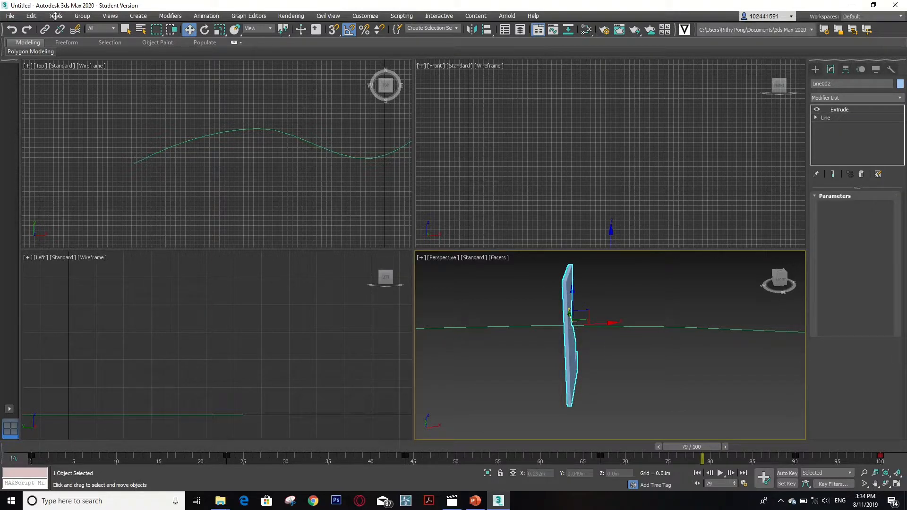
pyautogui.click(56, 16)
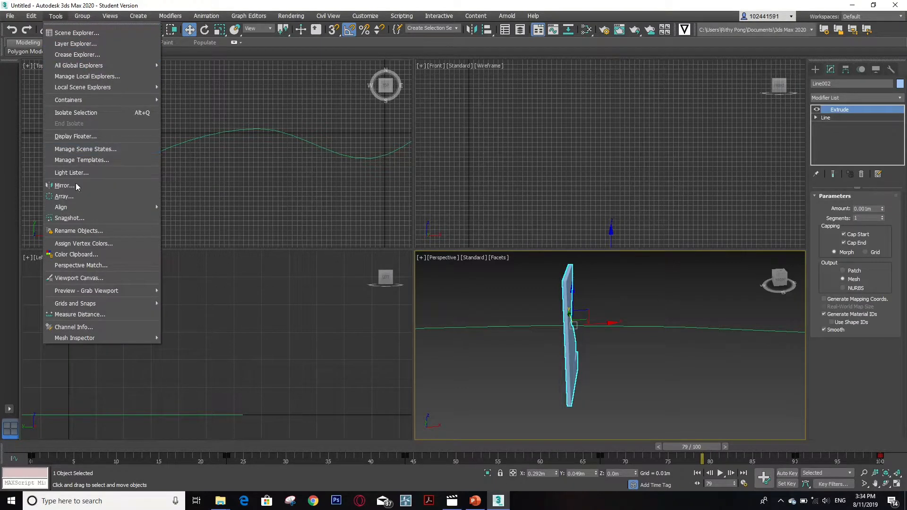
pyautogui.click(75, 218)
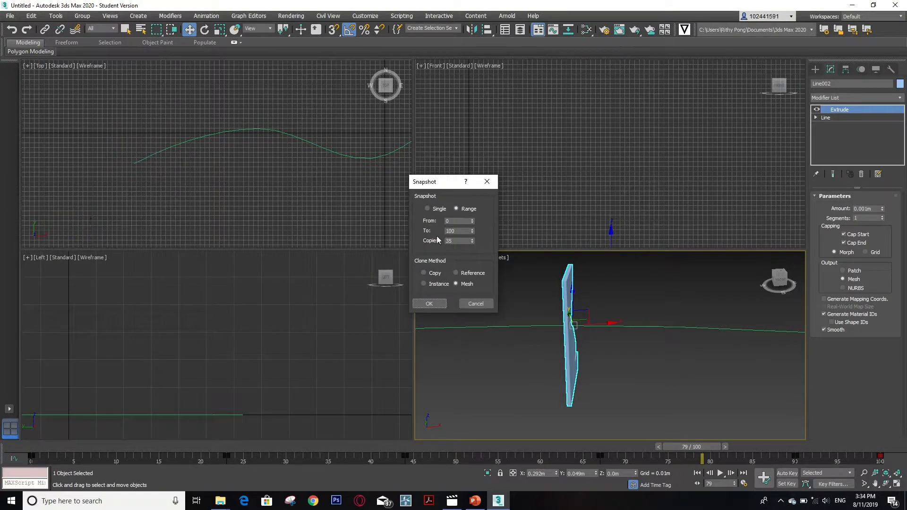
pyautogui.doubleClick(458, 242)
pyautogui.click(440, 307)
pyautogui.scroll(-5, 631, 349)
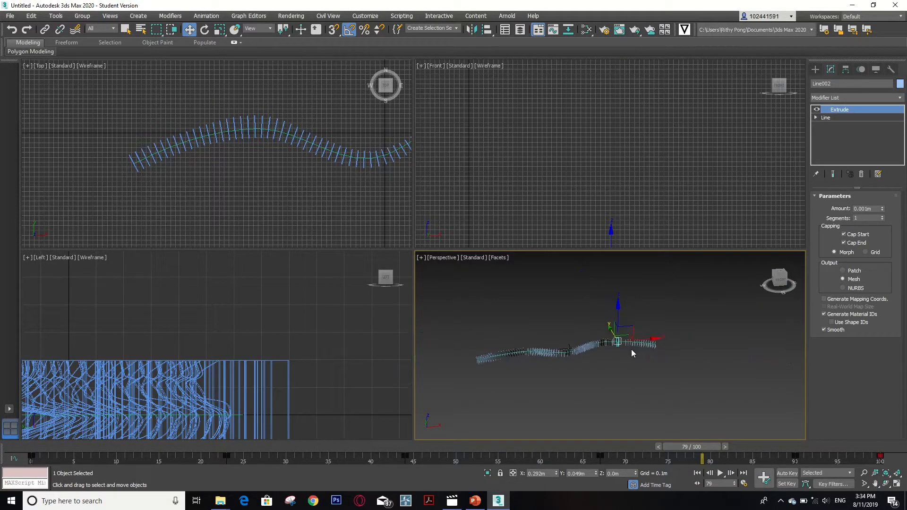
pyautogui.scroll(5, 540, 347)
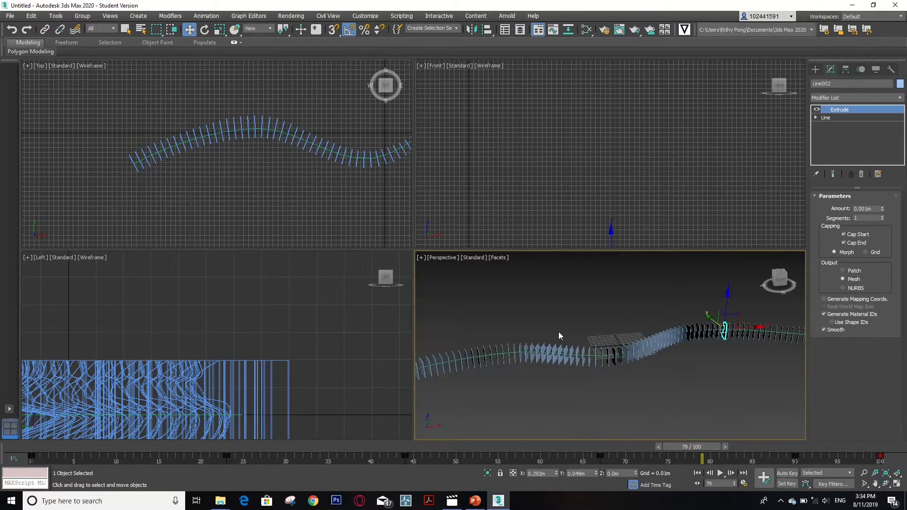
pyautogui.scroll(2, 628, 325)
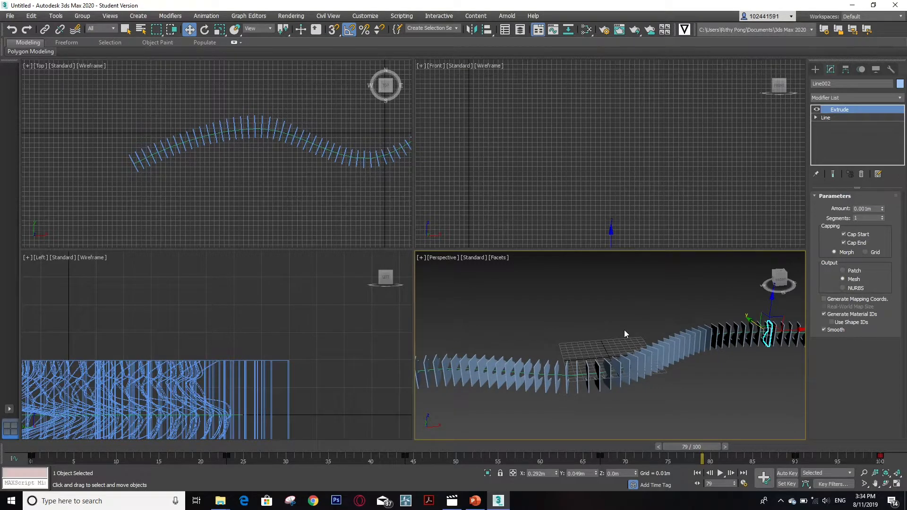
pyautogui.hotkey('ctrl', 'z')
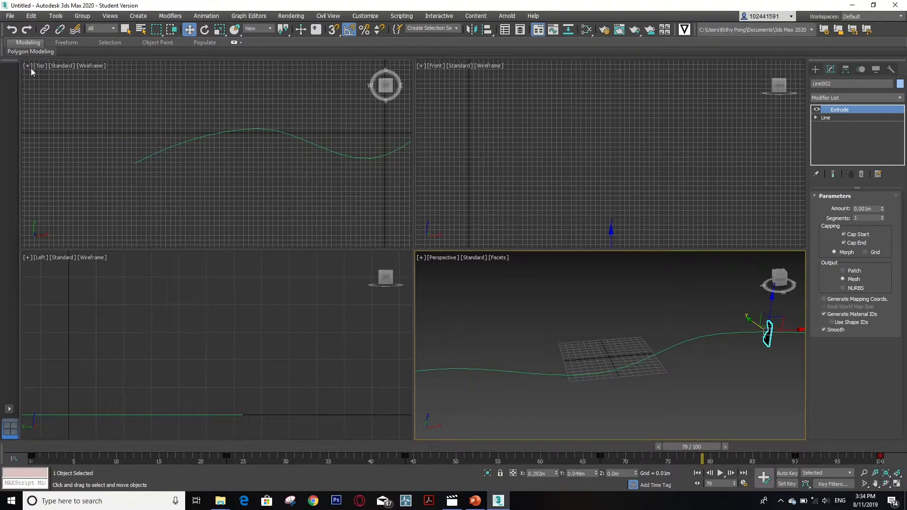
# Try another Snapshot of the extruded profile as mesh clones with 150 copies over the frame range, and undo it
pyautogui.click(55, 16)
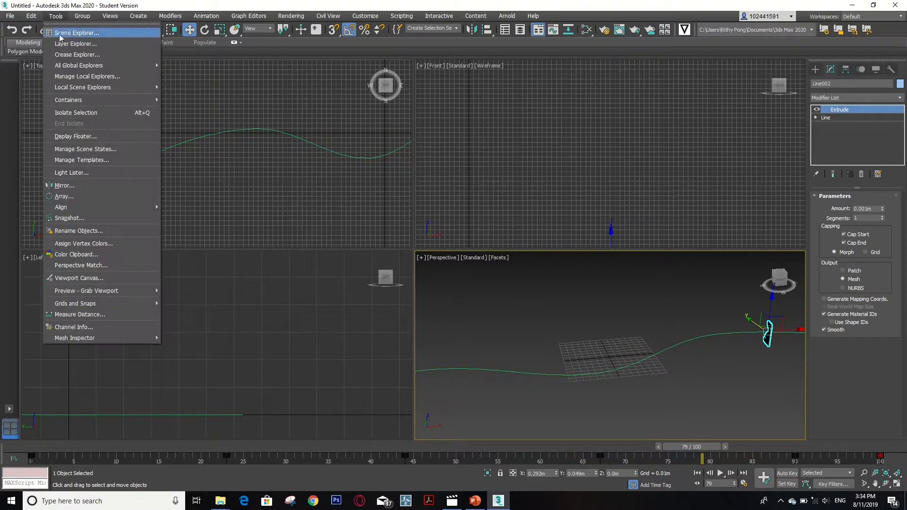
pyautogui.click(77, 218)
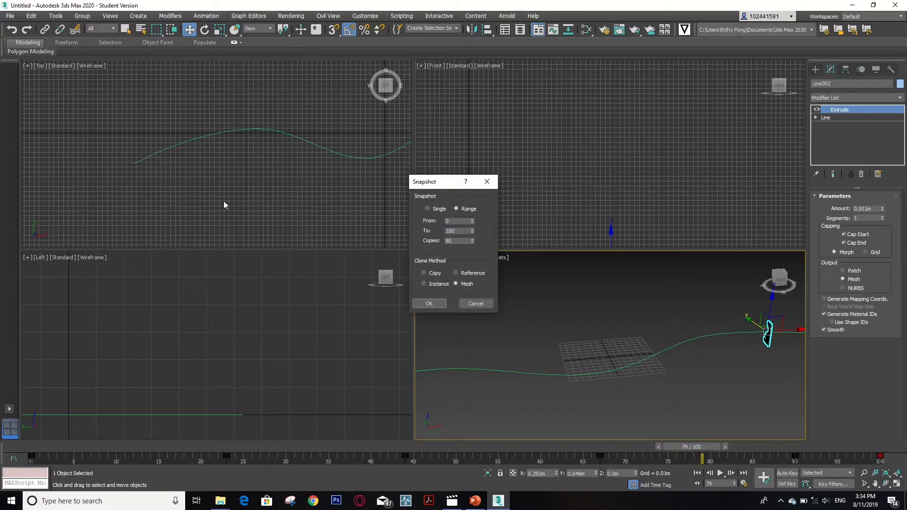
pyautogui.doubleClick(463, 240)
pyautogui.write('15')
pyautogui.click(471, 229)
pyautogui.moveTo(465, 229); pyautogui.dragTo(425, 230)
pyautogui.click(431, 303)
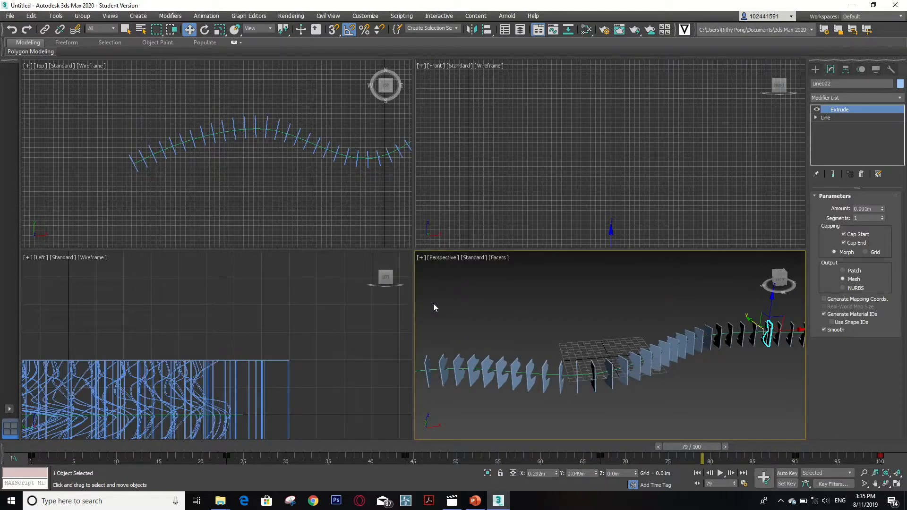
pyautogui.scroll(-6, 557, 341)
pyautogui.scroll(6, 591, 343)
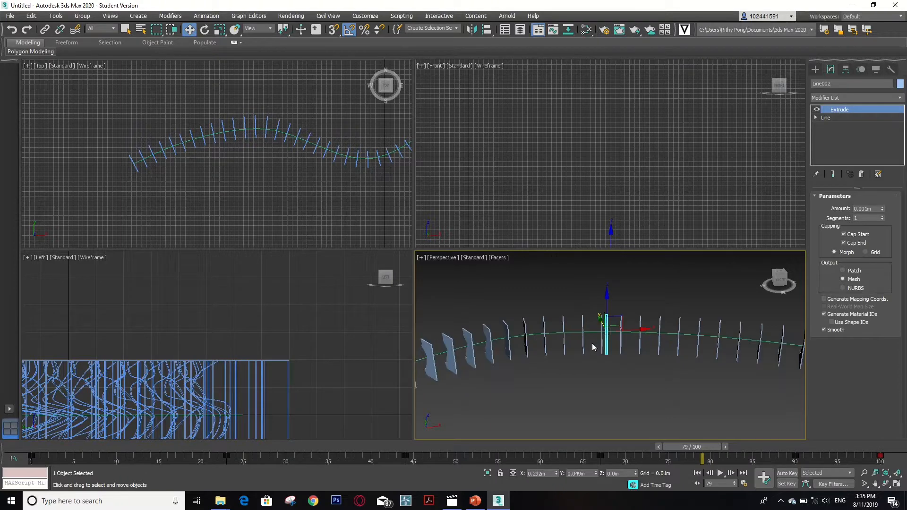
pyautogui.hotkey('ctrl', 'z')
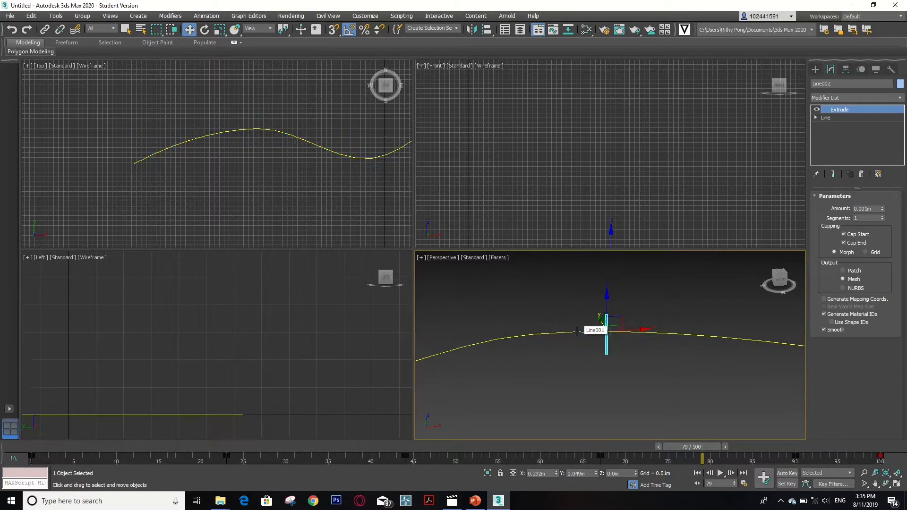
# Create a Snapshot range of the extruded profile as mesh copies spread along the entire path, with an adjusted copy count
pyautogui.click(61, 19)
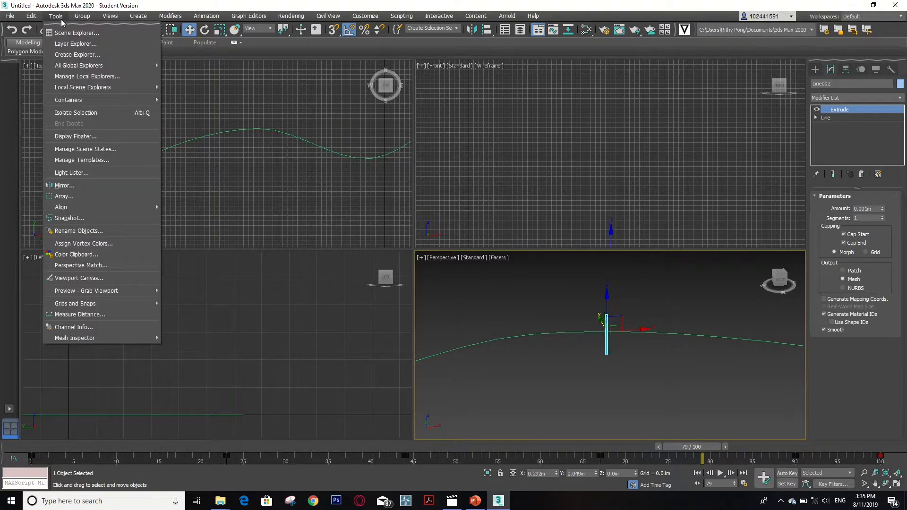
pyautogui.click(100, 218)
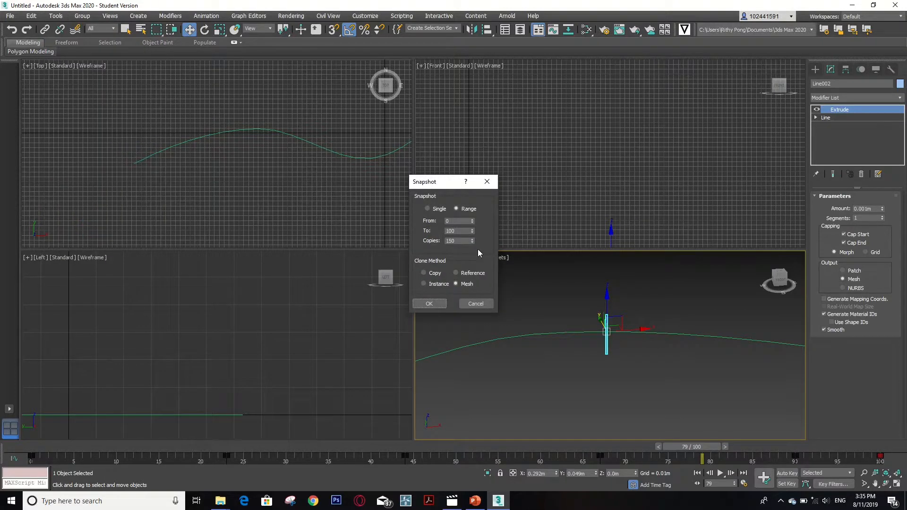
pyautogui.moveTo(464, 241); pyautogui.dragTo(415, 240)
pyautogui.write('1')
pyautogui.doubleClick(465, 234)
pyautogui.click(471, 232)
pyautogui.doubleClick(445, 231)
pyautogui.doubleClick(461, 242)
pyautogui.click(430, 303)
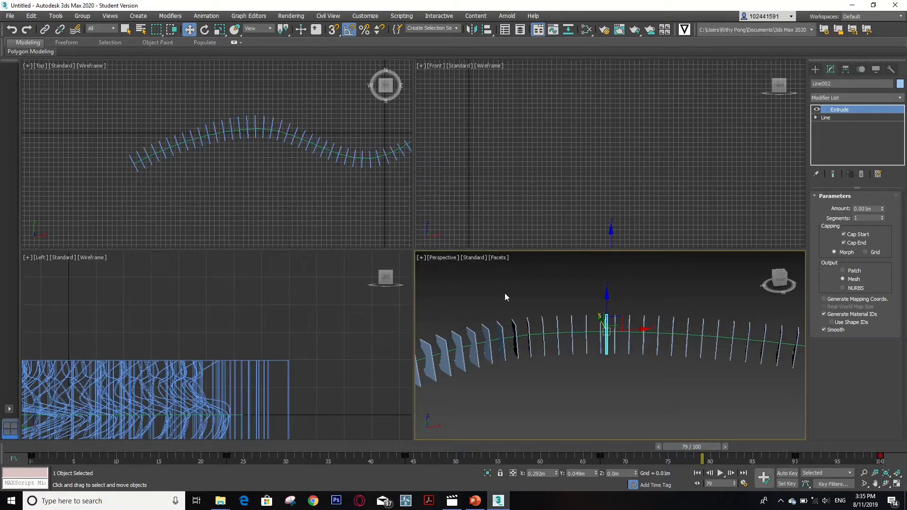
# Examine the spacing and shape of the profile slices along the path from several sides, both up close and at full length
pyautogui.scroll(-5, 593, 344)
pyautogui.scroll(4, 518, 357)
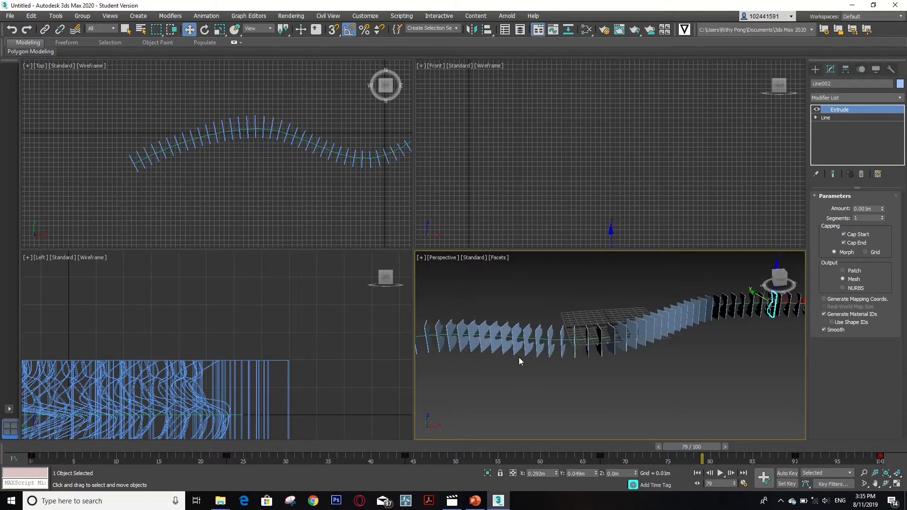
pyautogui.scroll(-3, 538, 339)
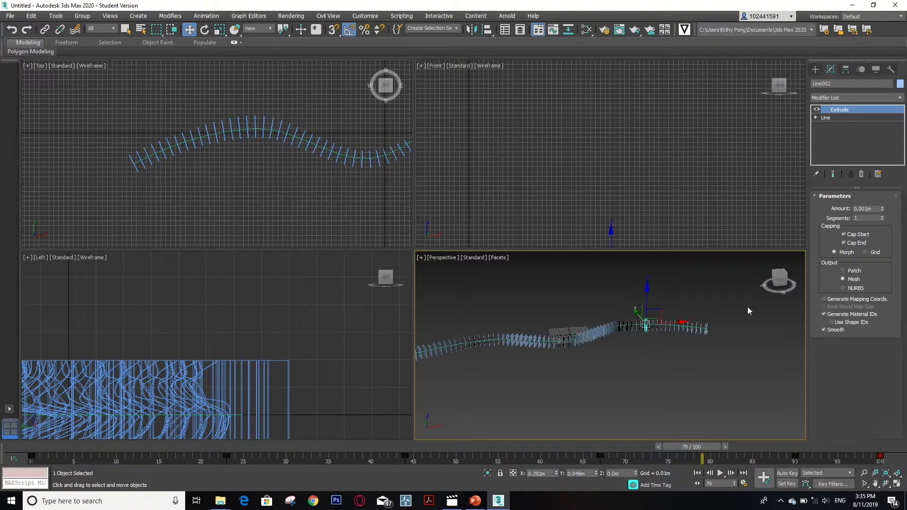
pyautogui.click(771, 290)
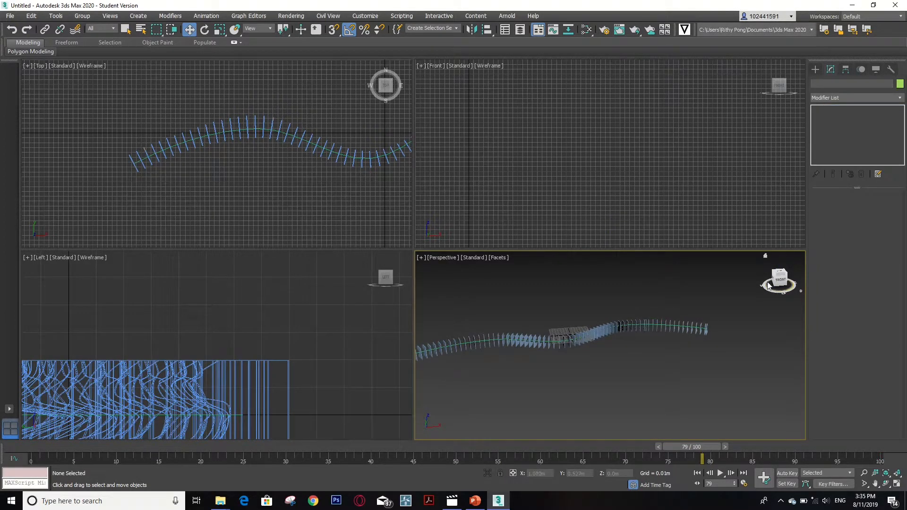
pyautogui.moveTo(767, 285); pyautogui.dragTo(789, 288)
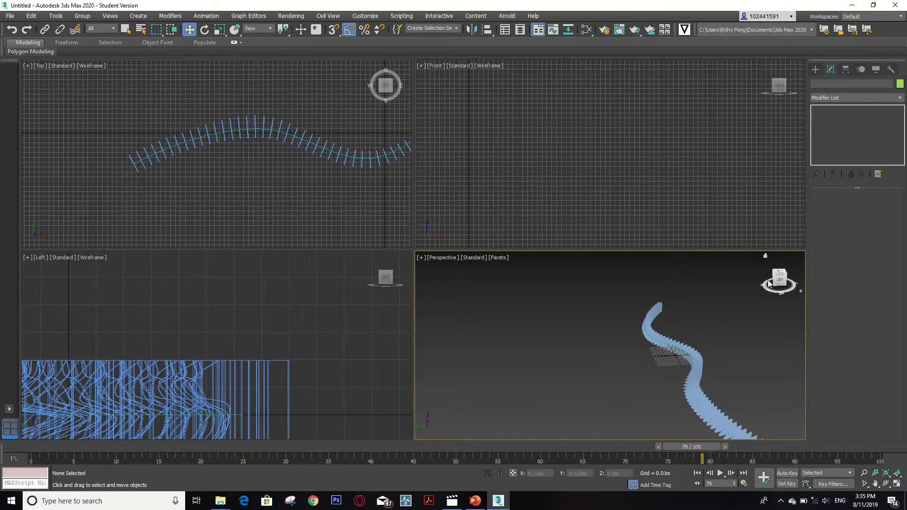
pyautogui.moveTo(764, 286); pyautogui.dragTo(787, 287)
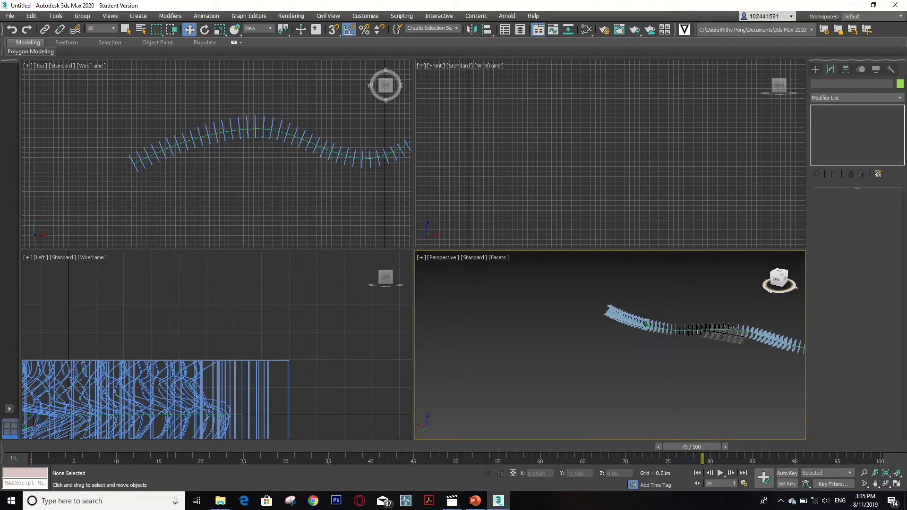
pyautogui.scroll(-4, 640, 306)
pyautogui.scroll(8, 686, 320)
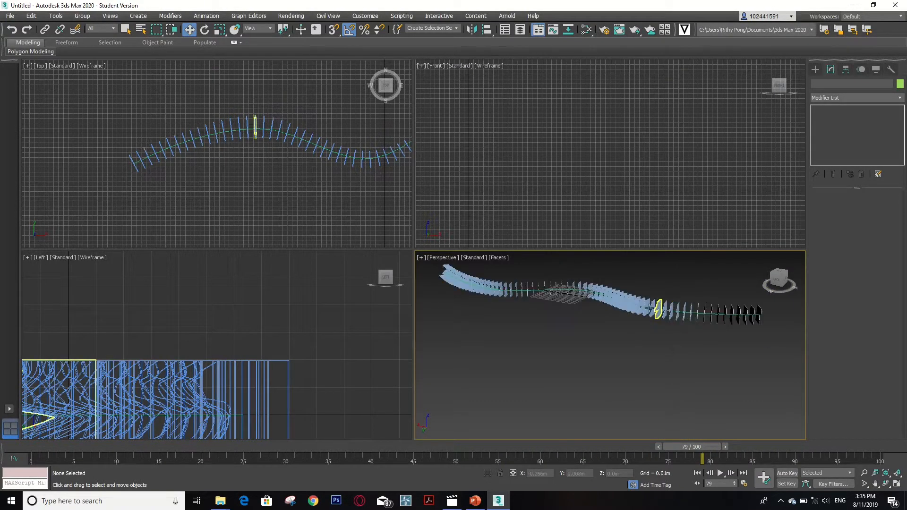
pyautogui.scroll(2, 590, 279)
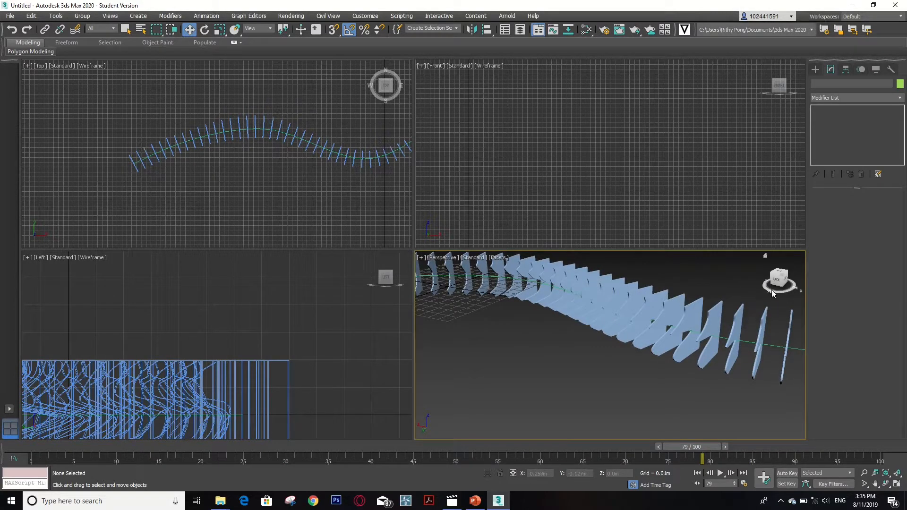
pyautogui.moveTo(775, 291); pyautogui.dragTo(751, 292)
pyautogui.scroll(-10, 779, 296)
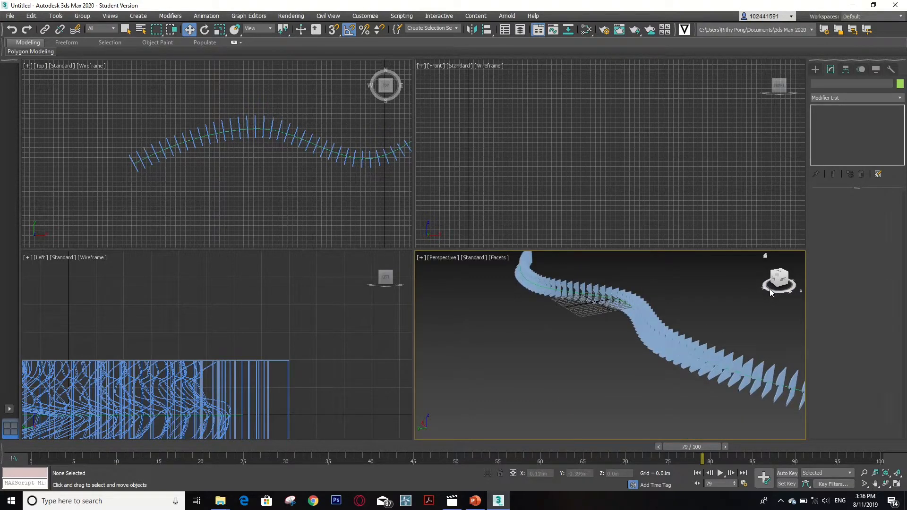
pyautogui.moveTo(769, 289)
pyautogui.mouseDown()
pyautogui.moveTo(748, 290)
pyautogui.moveTo(756, 295)
pyautogui.mouseUp()
pyautogui.scroll(5, 666, 319)
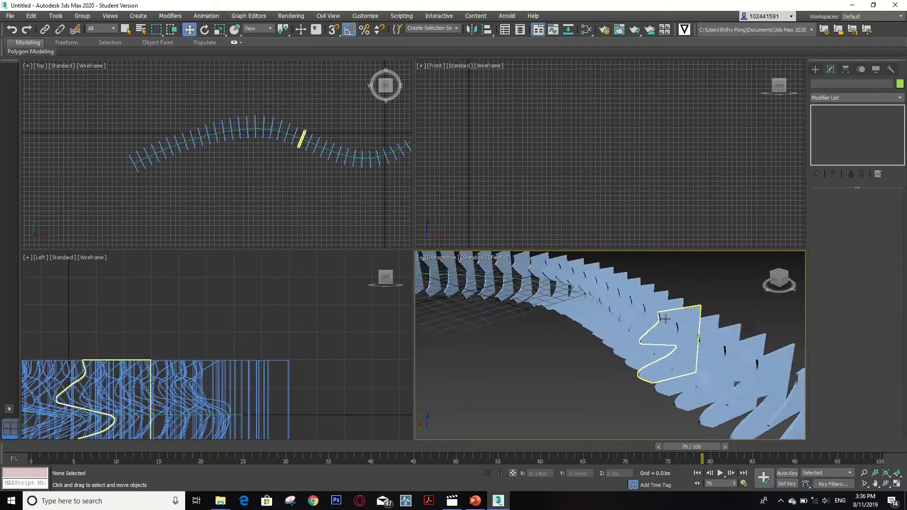
pyautogui.scroll(-5, 665, 318)
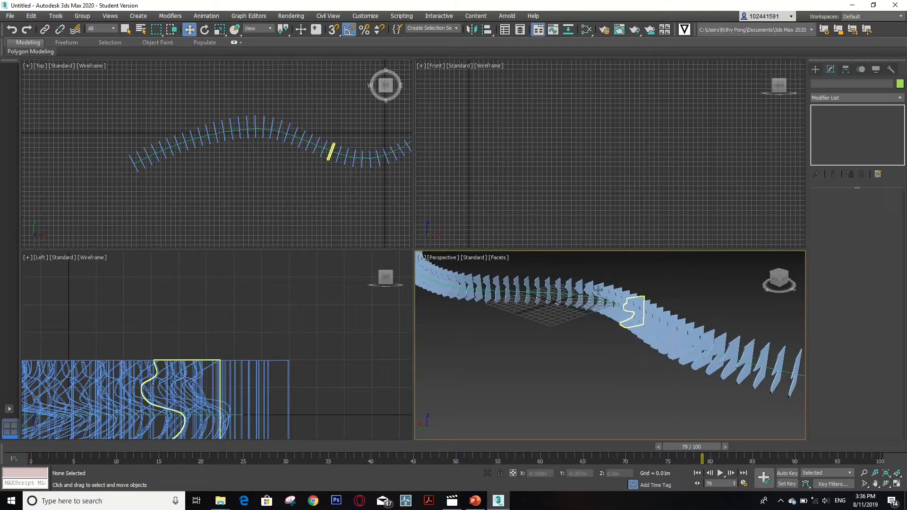
pyautogui.scroll(5, 598, 290)
pyautogui.scroll(-3, 562, 300)
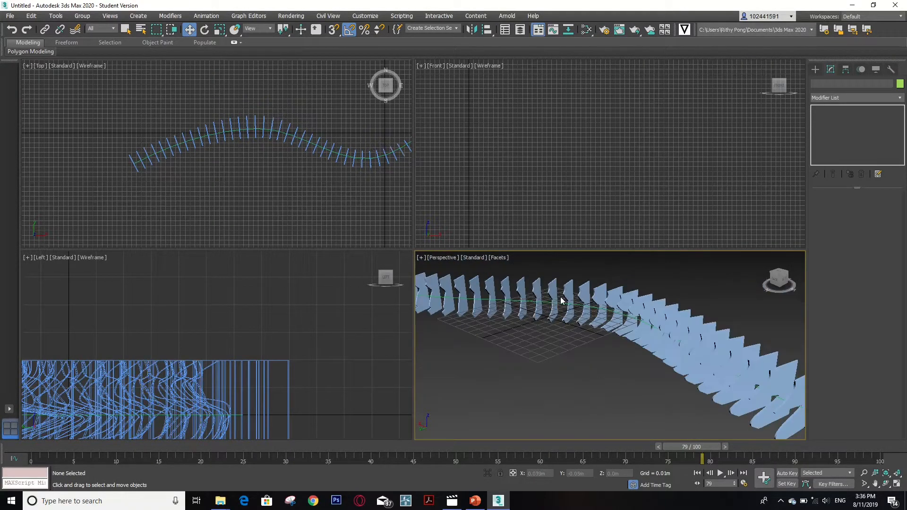
pyautogui.scroll(-3, 567, 302)
pyautogui.scroll(6, 666, 339)
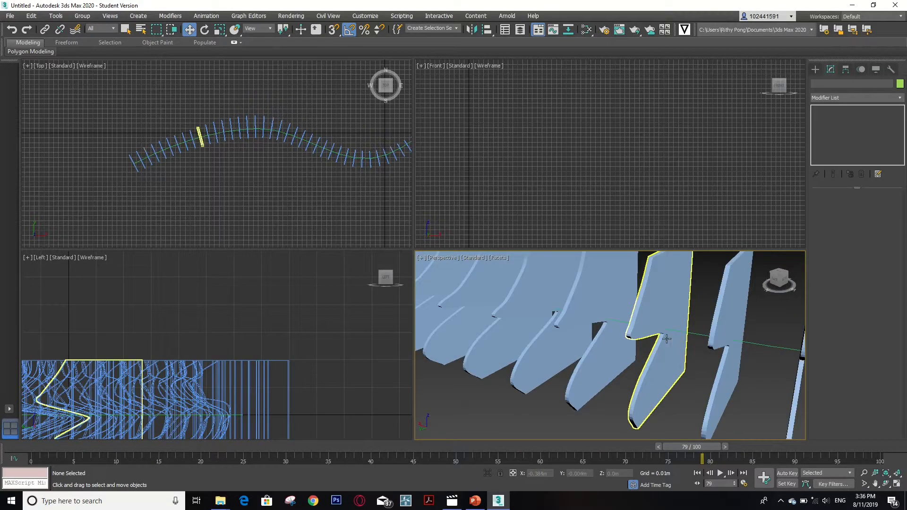
pyautogui.scroll(-5, 656, 328)
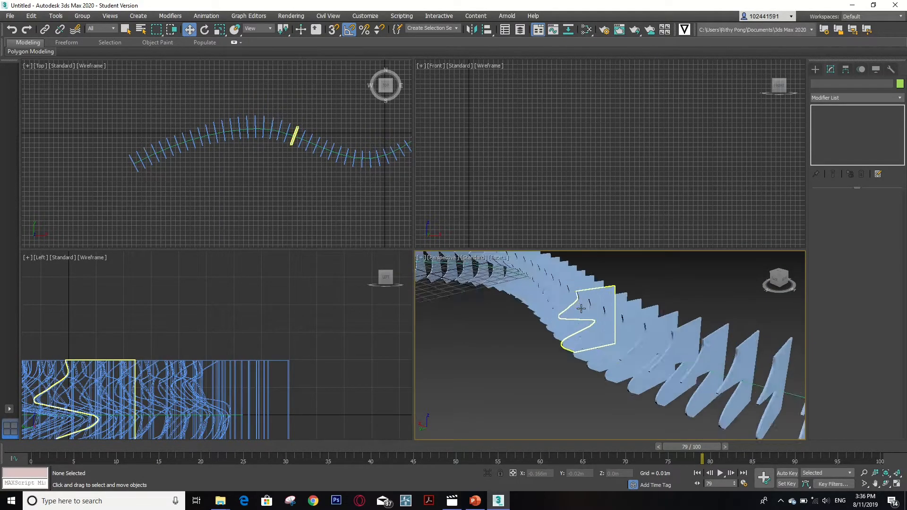
pyautogui.scroll(-4, 580, 308)
# Unhide all objects and move the smoothed wavy surface along the Y axis to about 0.094 m, clear of the profile slices
pyautogui.rightClick(635, 293)
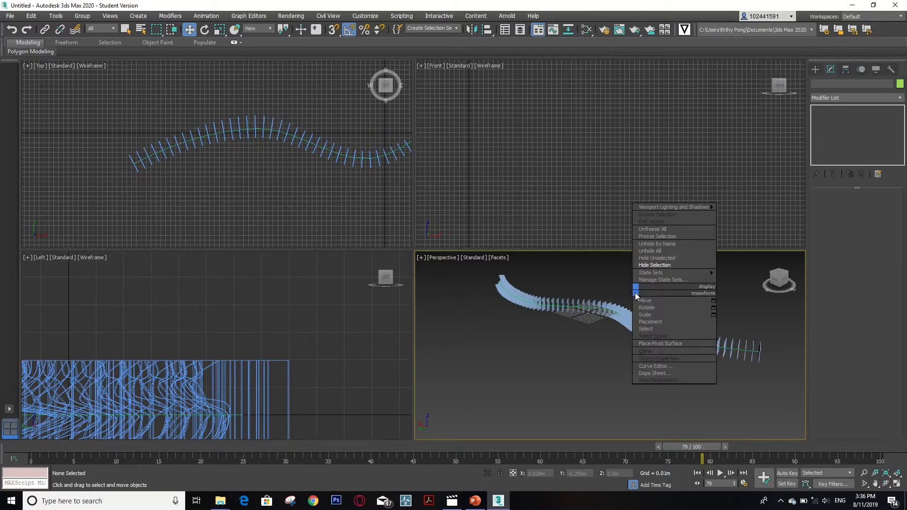
pyautogui.click(650, 250)
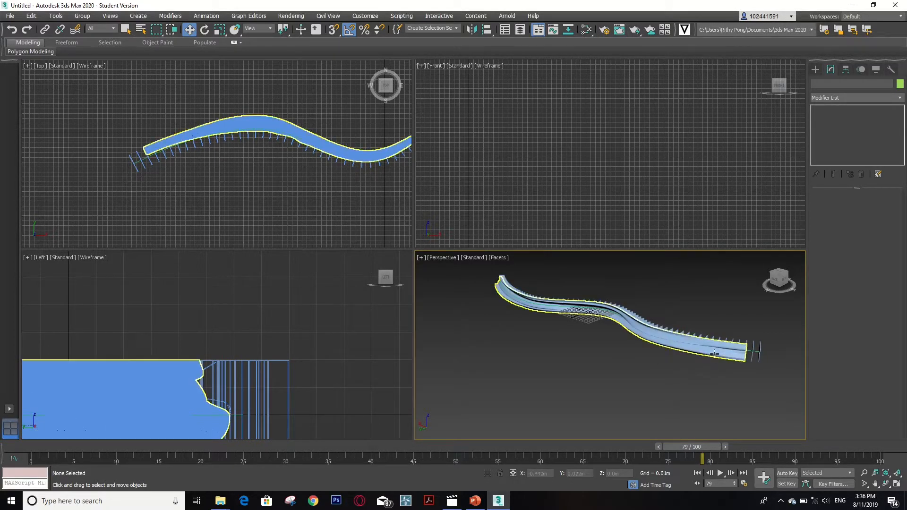
pyautogui.click(733, 360)
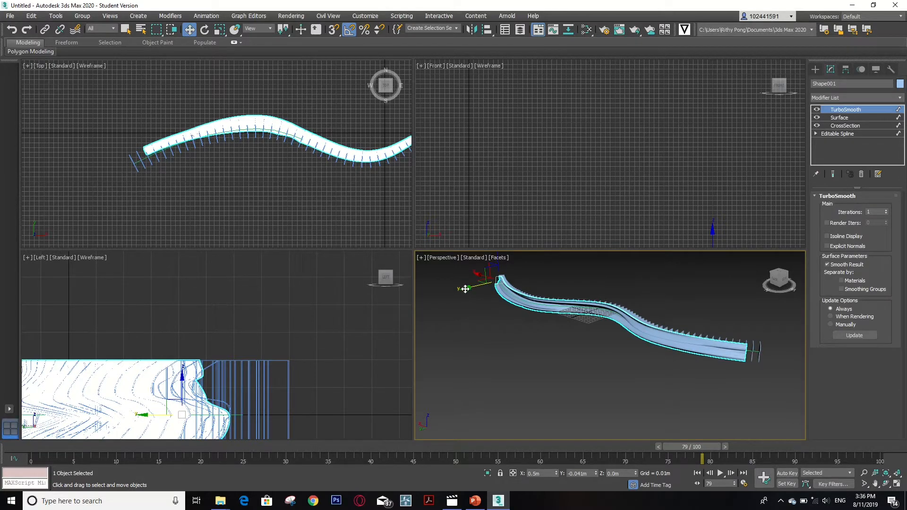
pyautogui.moveTo(465, 289); pyautogui.dragTo(427, 306)
pyautogui.scroll(3, 613, 327)
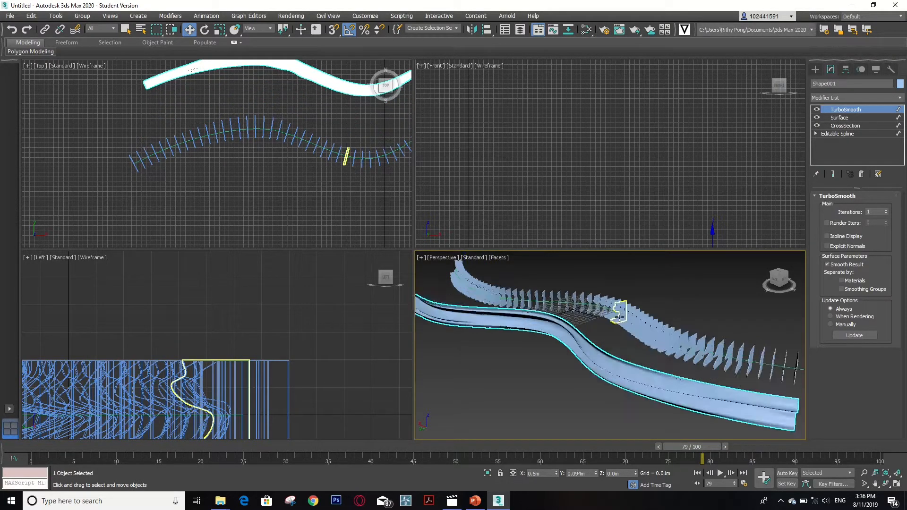
pyautogui.scroll(1, 619, 317)
pyautogui.scroll(-5, 617, 290)
pyautogui.scroll(8, 647, 302)
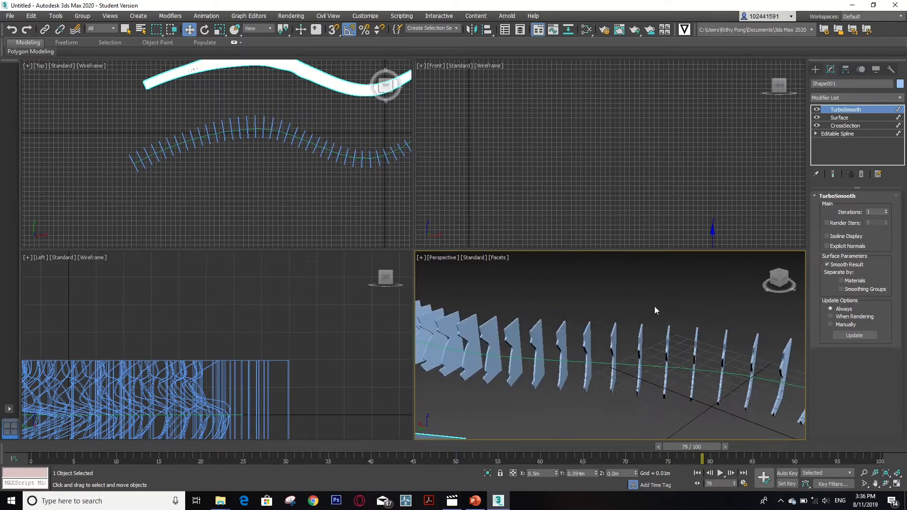
# Compare the smooth wavy surface with the neighbouring row of profile slices, both in close-up and along their full length
pyautogui.scroll(-5, 655, 310)
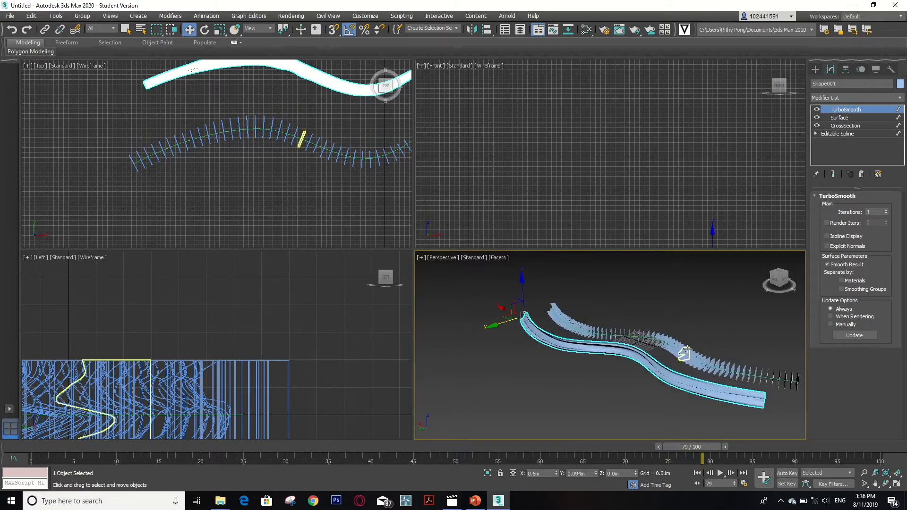
pyautogui.scroll(8, 686, 349)
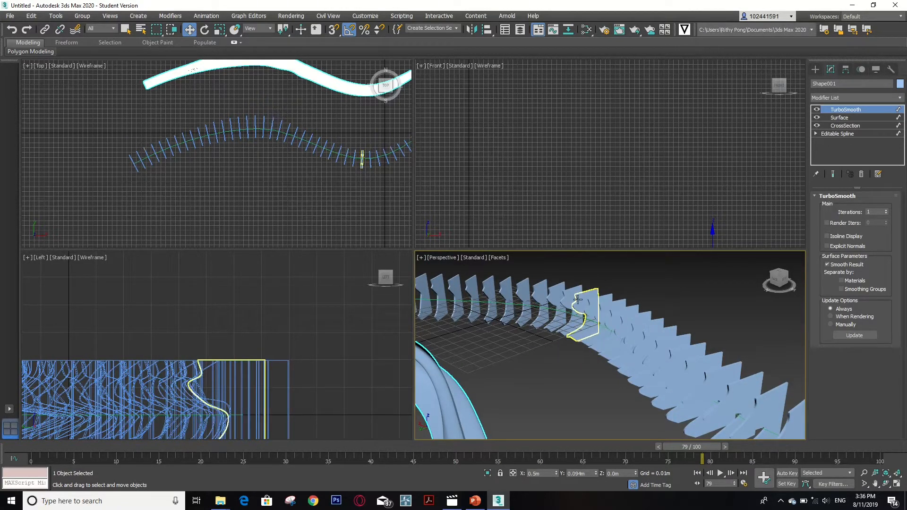
pyautogui.scroll(-5, 656, 323)
pyautogui.scroll(6, 642, 318)
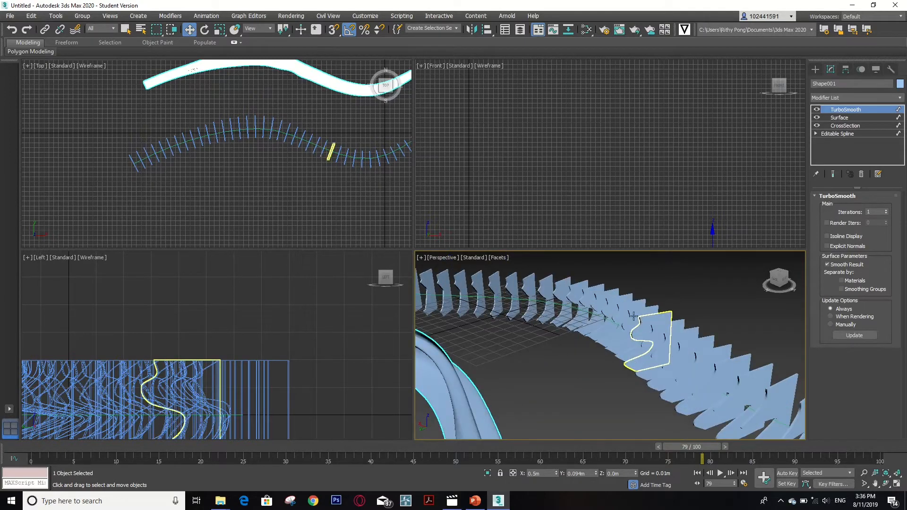
pyautogui.scroll(-4, 623, 314)
pyautogui.scroll(2, 561, 304)
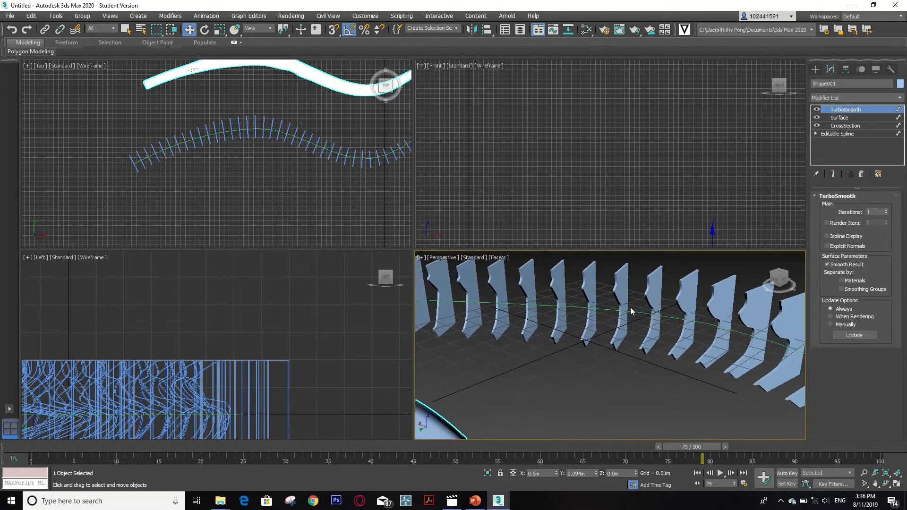
pyautogui.scroll(-8, 561, 304)
pyautogui.scroll(10, 557, 320)
pyautogui.scroll(-5, 536, 350)
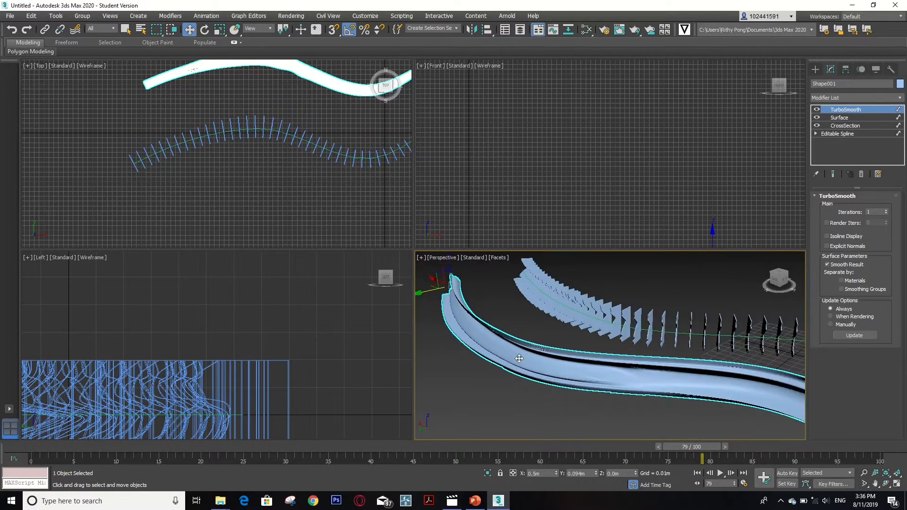
pyautogui.scroll(8, 612, 338)
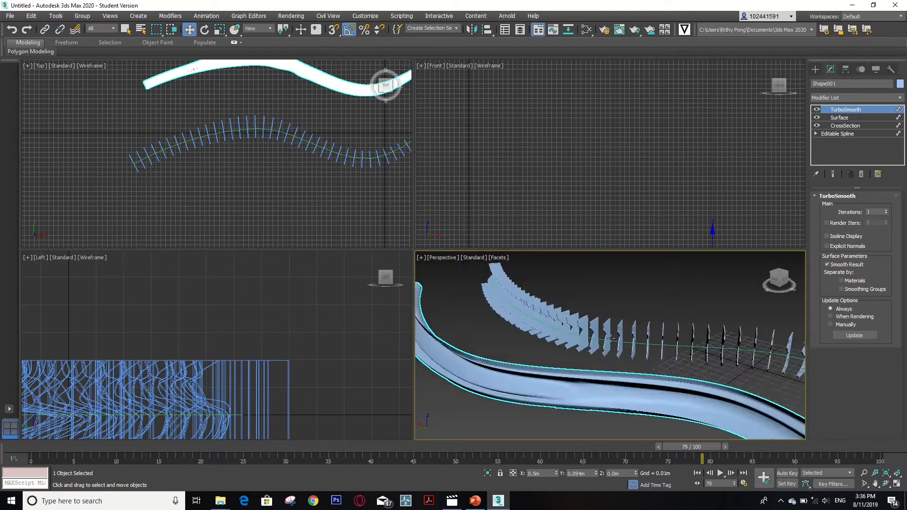
pyautogui.scroll(-10, 576, 299)
pyautogui.scroll(-5, 574, 304)
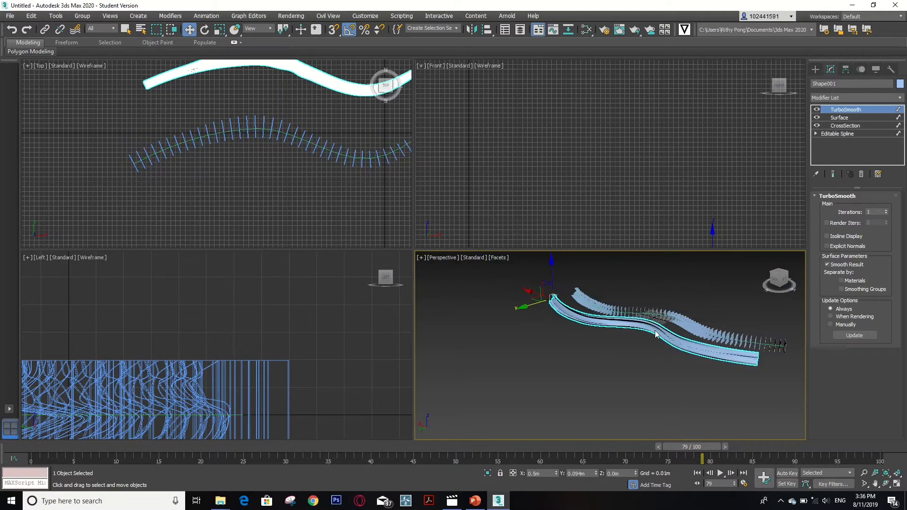
pyautogui.scroll(10, 705, 332)
pyautogui.scroll(-5, 652, 348)
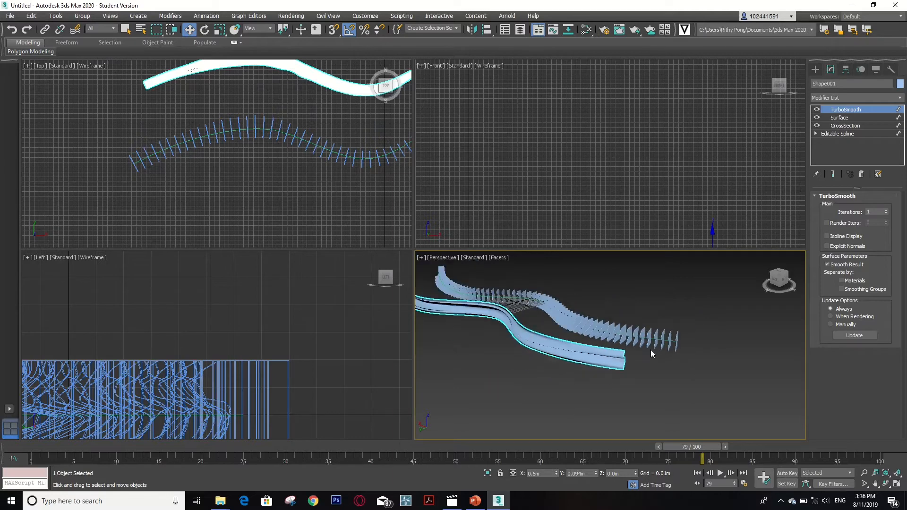